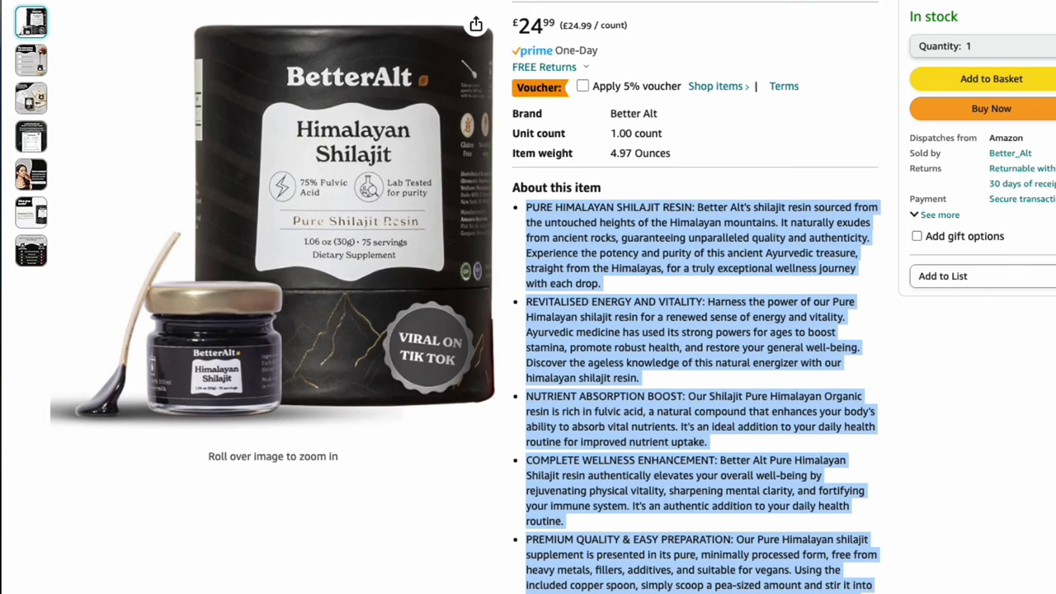
Switch to the ChatGPT conversation and find the prompt for the 40-second TikTok script, checking the Shilajit video page in Kalodata.
click(660, 1)
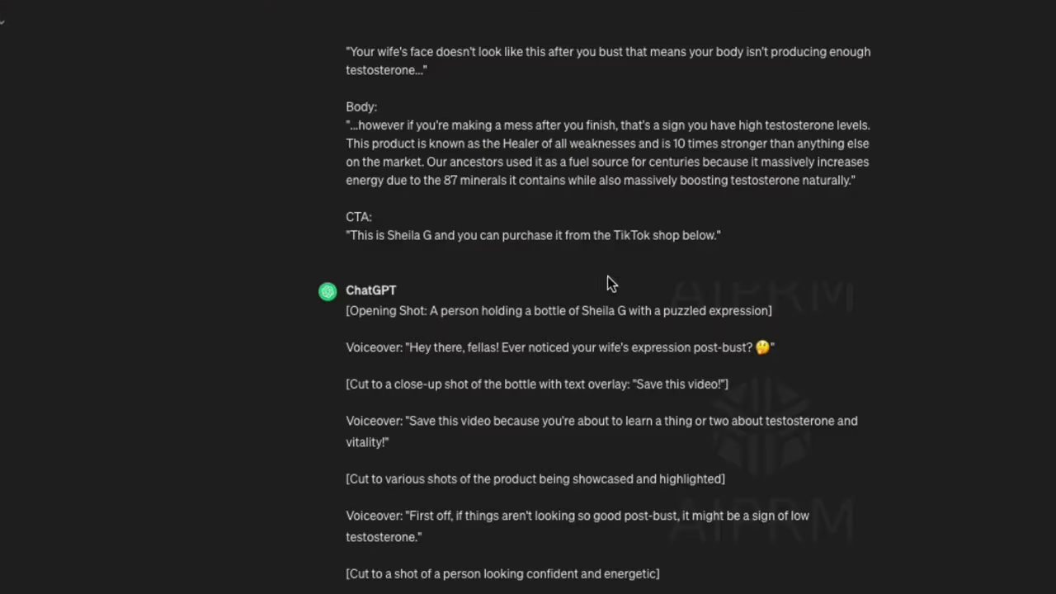
scroll(607, 272, up, 4)
scroll(609, 286, up, 15)
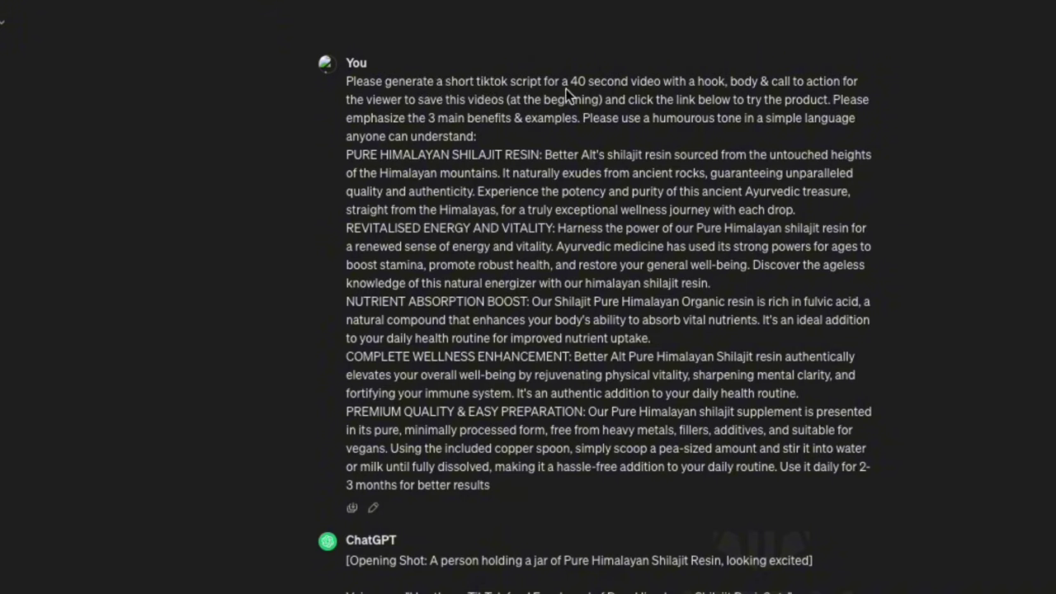
drag(569, 82, 662, 86)
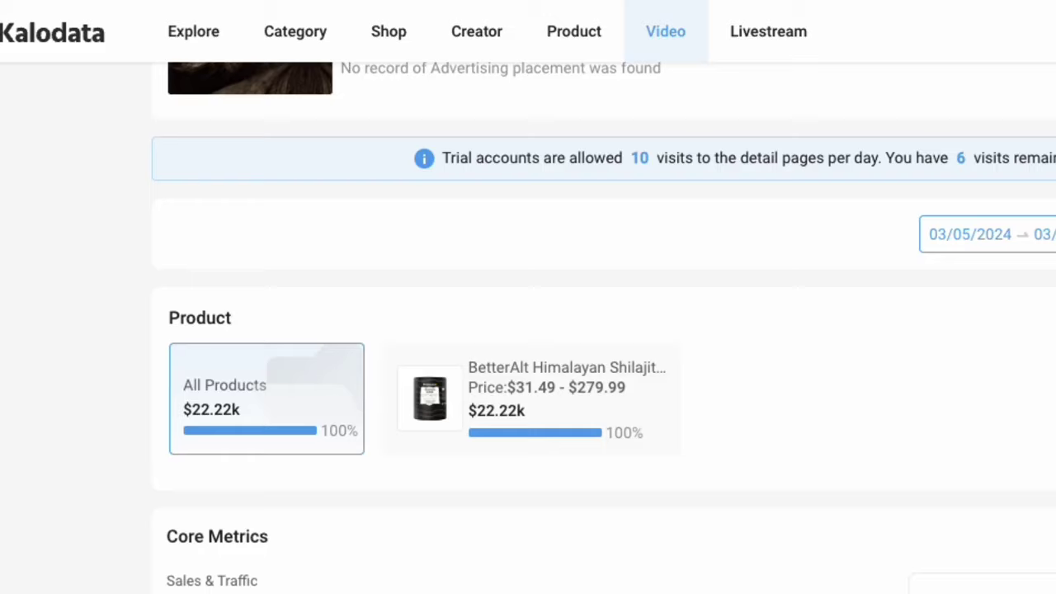
scroll(669, 364, up, 2)
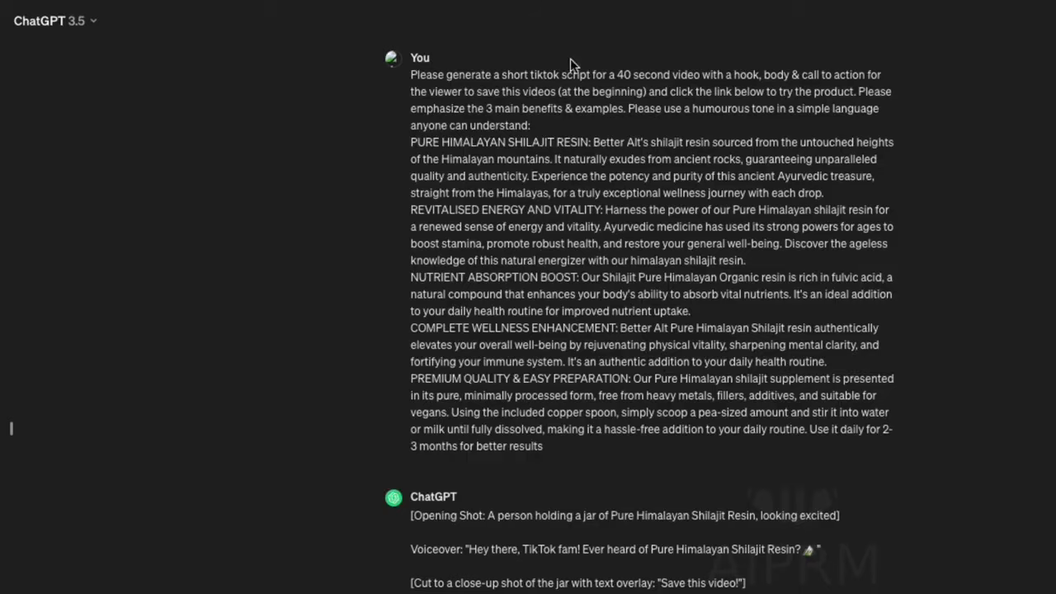
Examine the prompt's instructions on hook, body and call to action, saving the video, the 3 main benefits and tone.
drag(652, 78, 762, 83)
click(760, 85)
drag(455, 90, 542, 92)
click(639, 105)
drag(682, 92, 731, 93)
click(817, 99)
drag(475, 108, 637, 118)
click(637, 117)
scroll(572, 191, down, 1)
Review the Himalayan Shilajit product description included in the prompt, from the resin's origin to its preparation.
drag(476, 138, 537, 374)
click(632, 223)
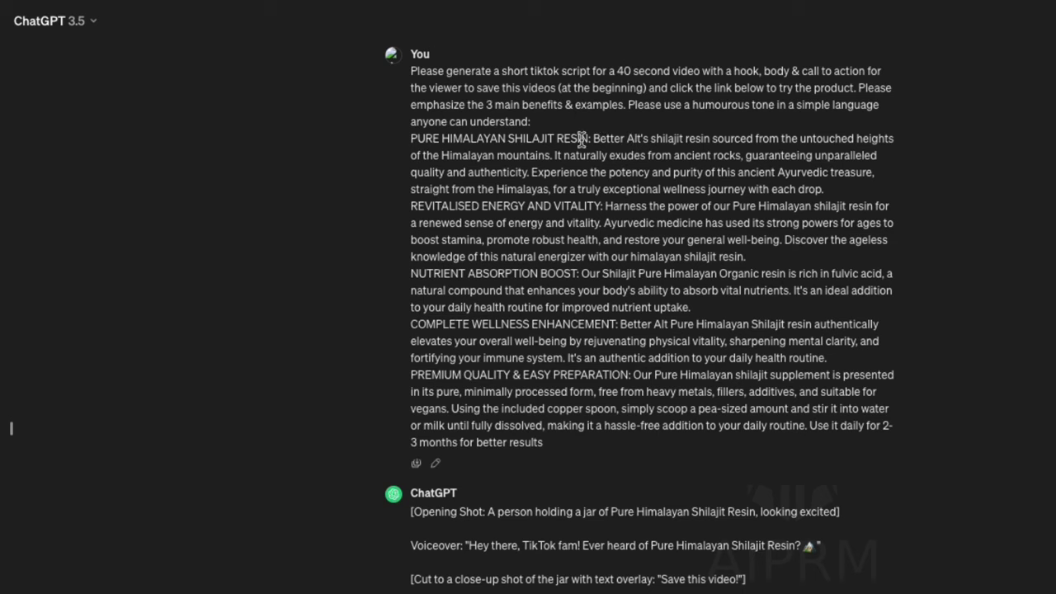
click(411, 139)
drag(411, 139, 733, 328)
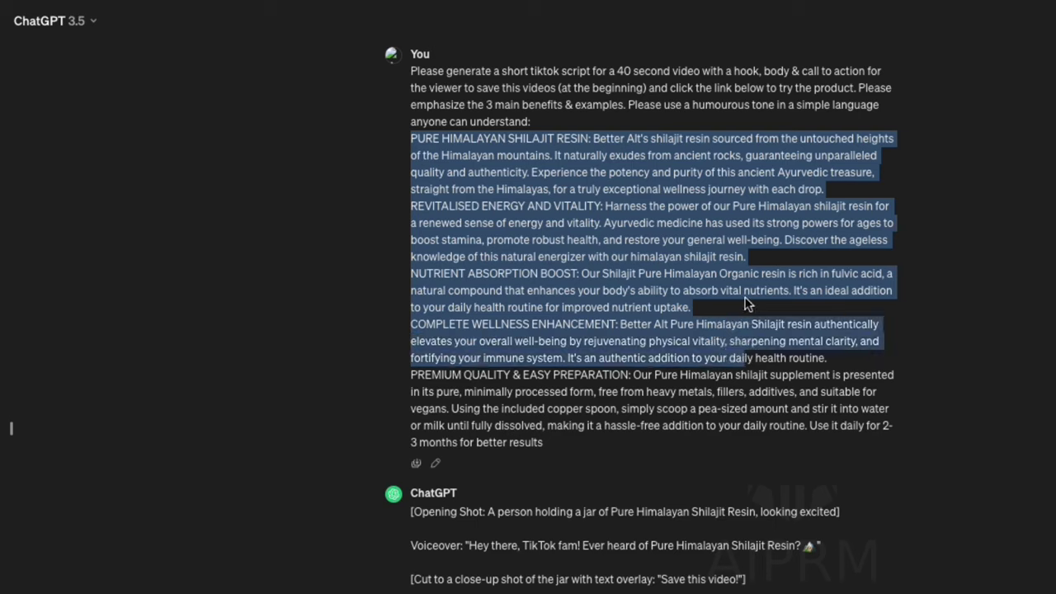
click(719, 208)
scroll(719, 210, down, 4)
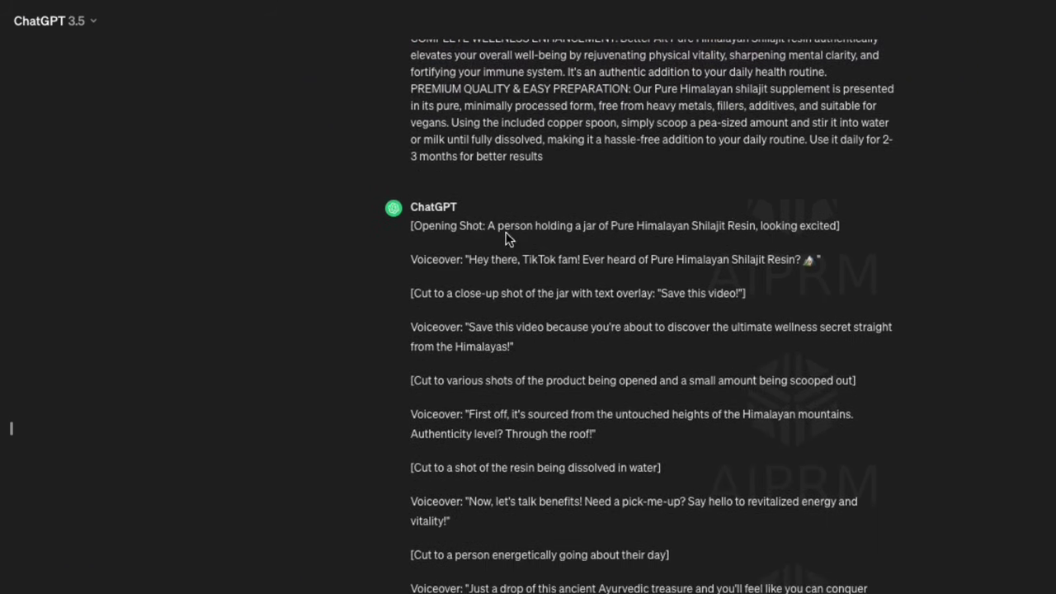
scroll(507, 236, up, 2)
drag(531, 157, 538, 179)
scroll(538, 175, up, 1)
click(536, 169)
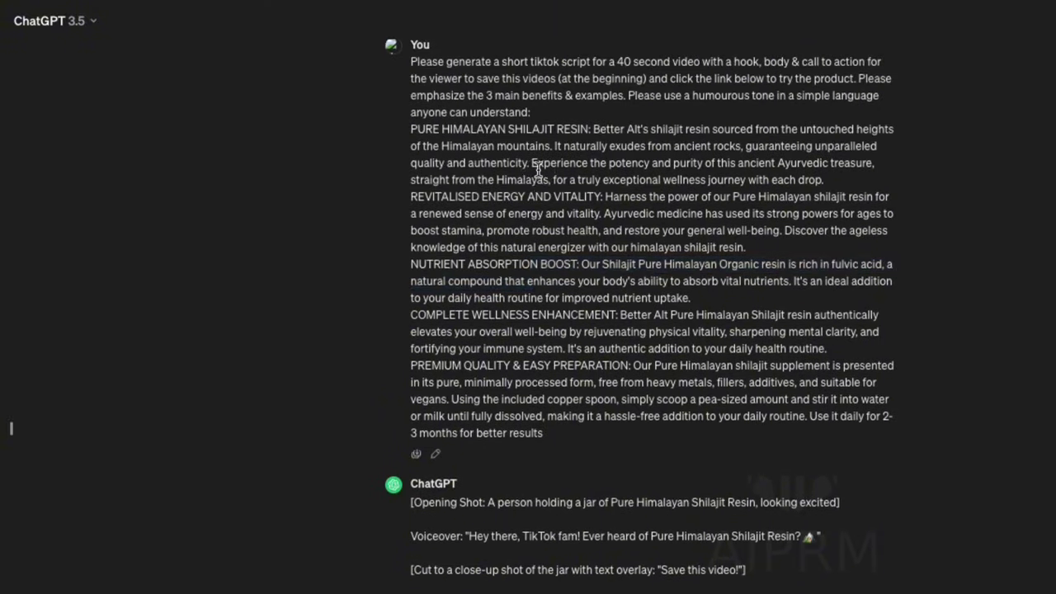
Read through the generated Shilajit TikTok script, comparing shot directions and voiceover lines from the opening to the closing shot.
scroll(572, 247, down, 1)
scroll(572, 247, down, 2)
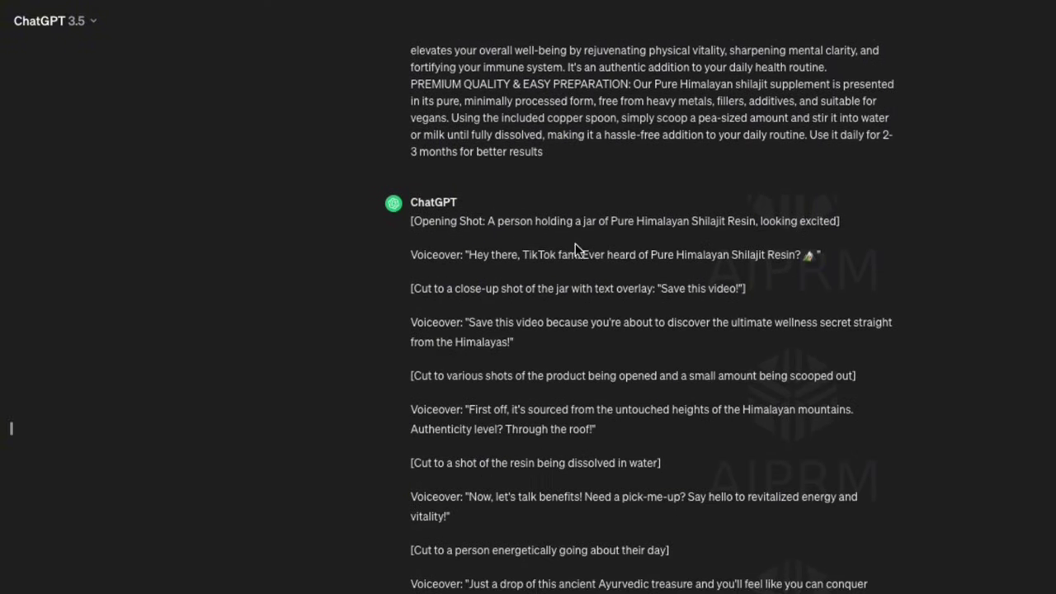
scroll(575, 243, down, 1)
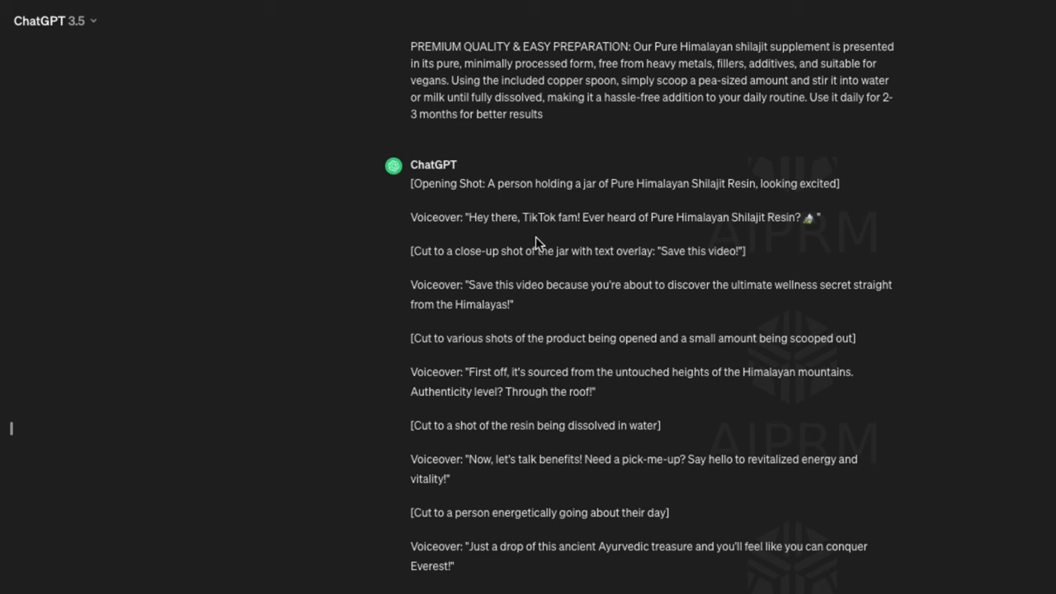
scroll(537, 251, down, 1)
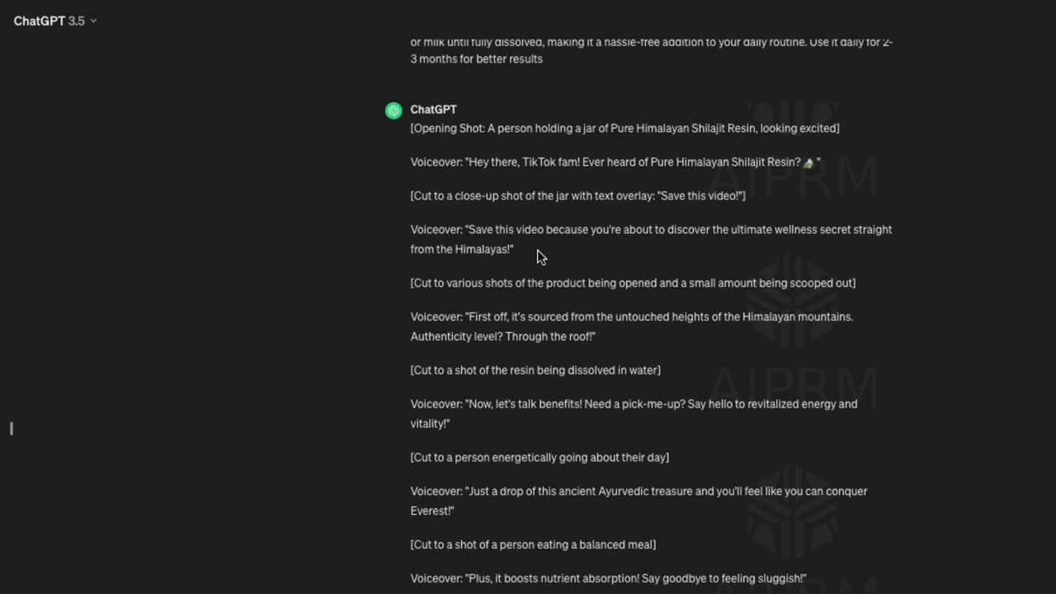
scroll(536, 258, down, 1)
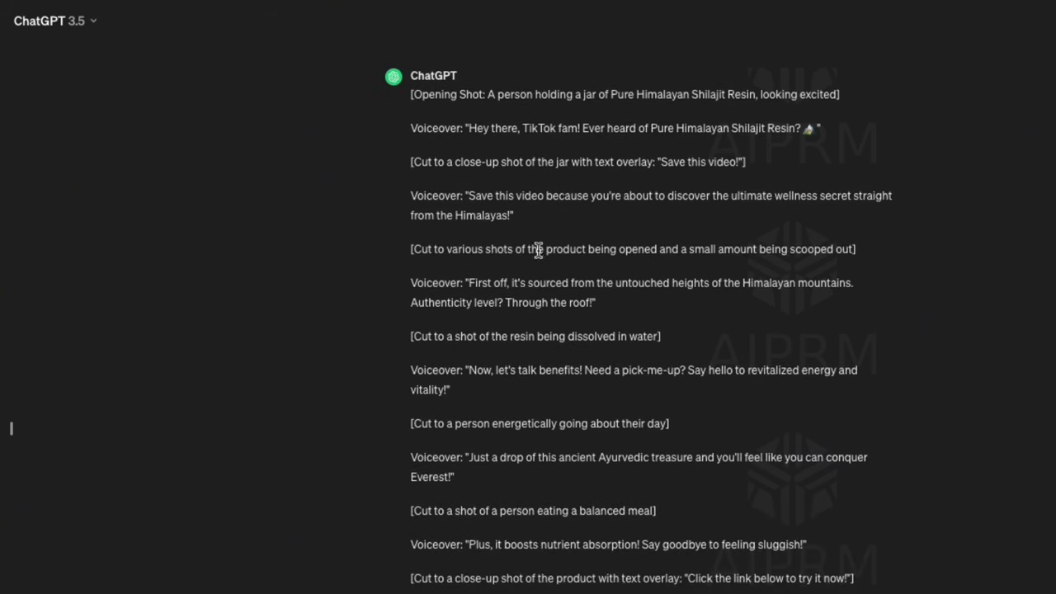
scroll(537, 252, down, 2)
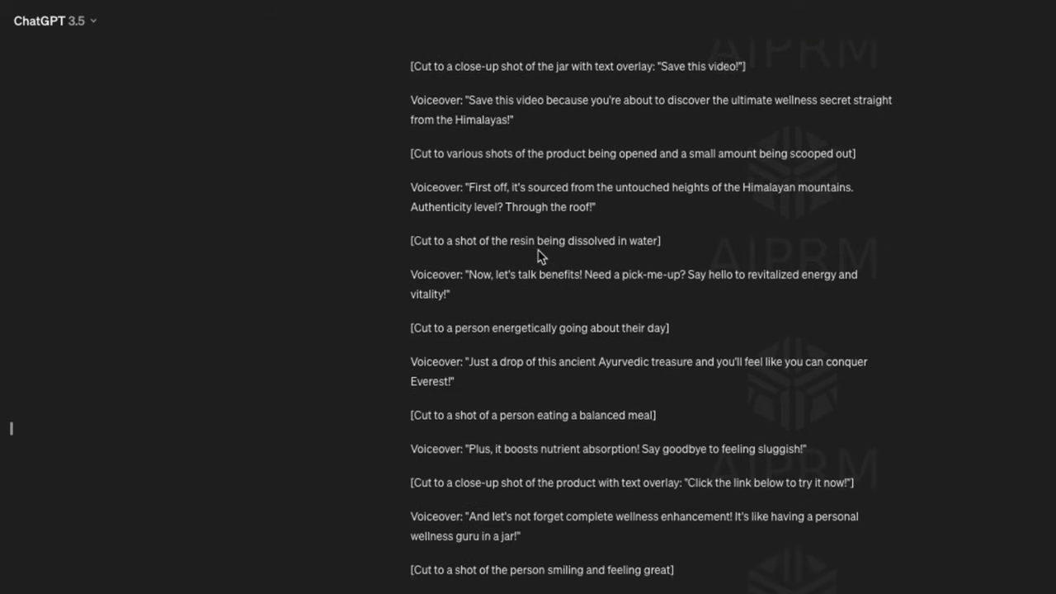
scroll(537, 257, down, 1)
scroll(537, 255, up, 3)
drag(415, 113, 715, 370)
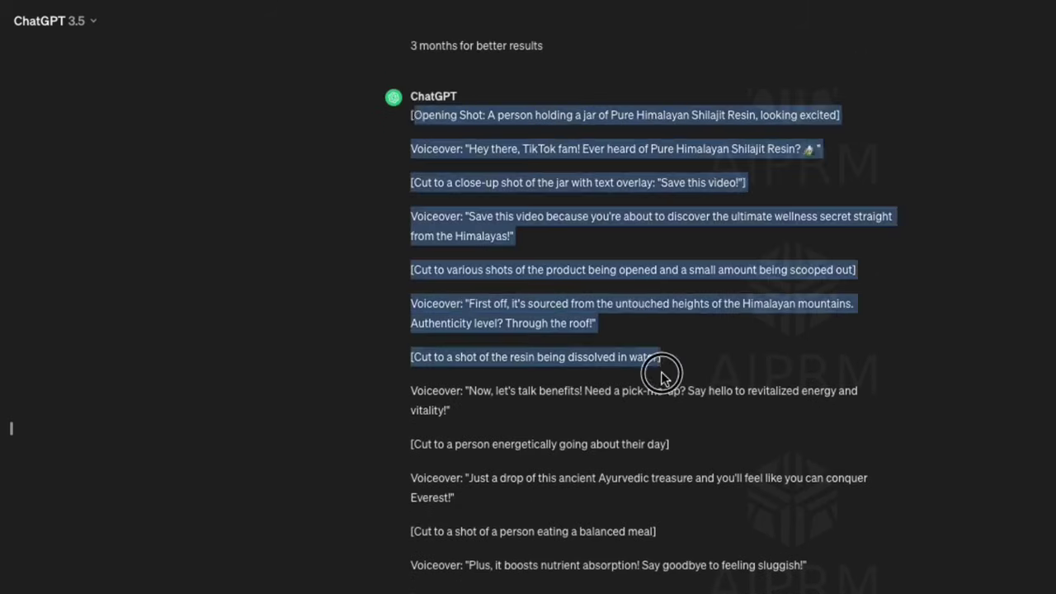
click(684, 368)
scroll(684, 368, down, 3)
scroll(682, 367, down, 1)
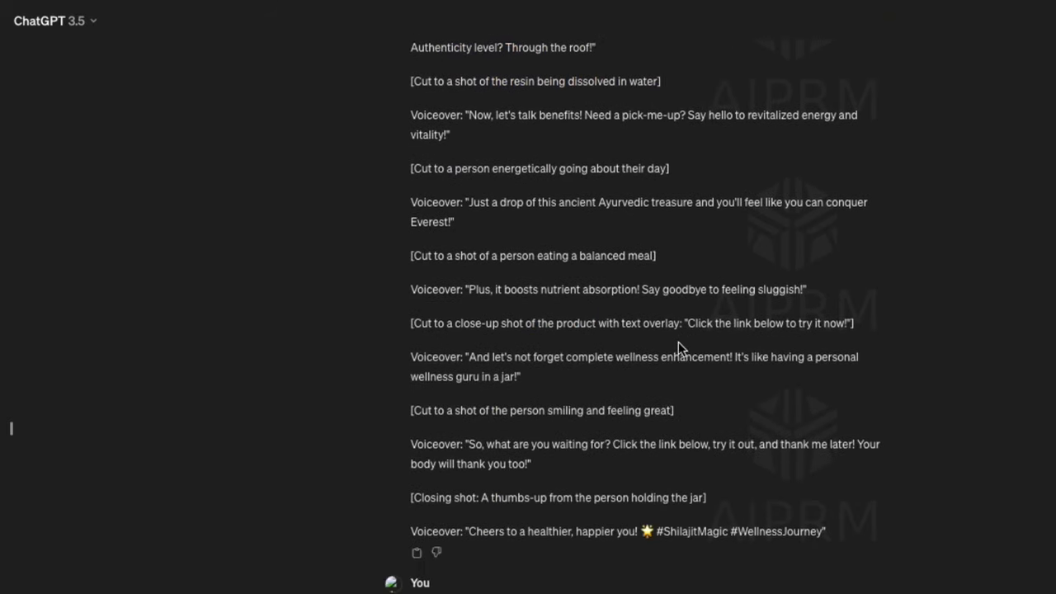
scroll(678, 347, up, 2)
click(558, 187)
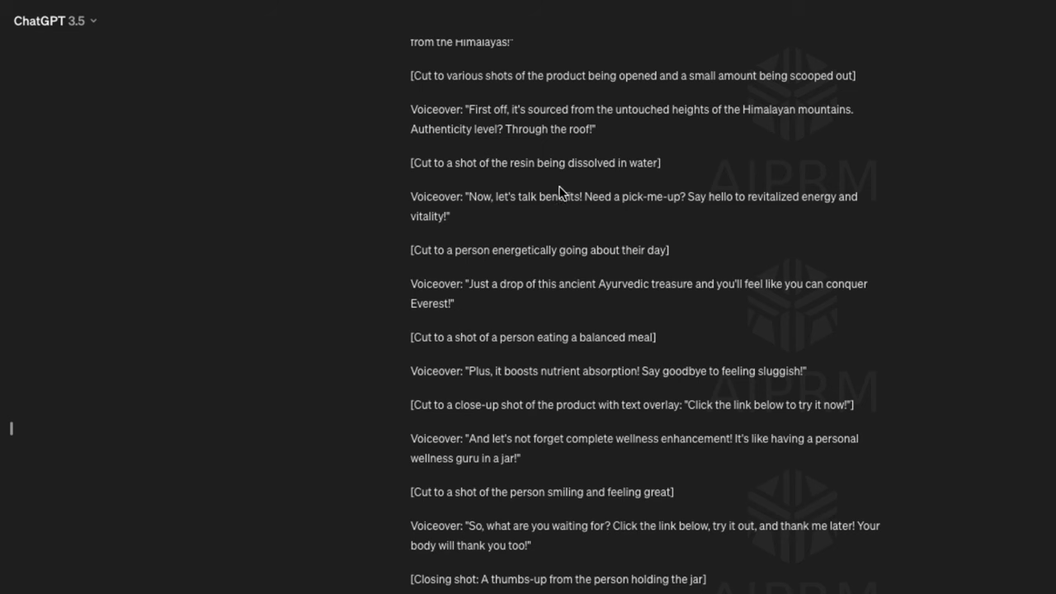
click(612, 241)
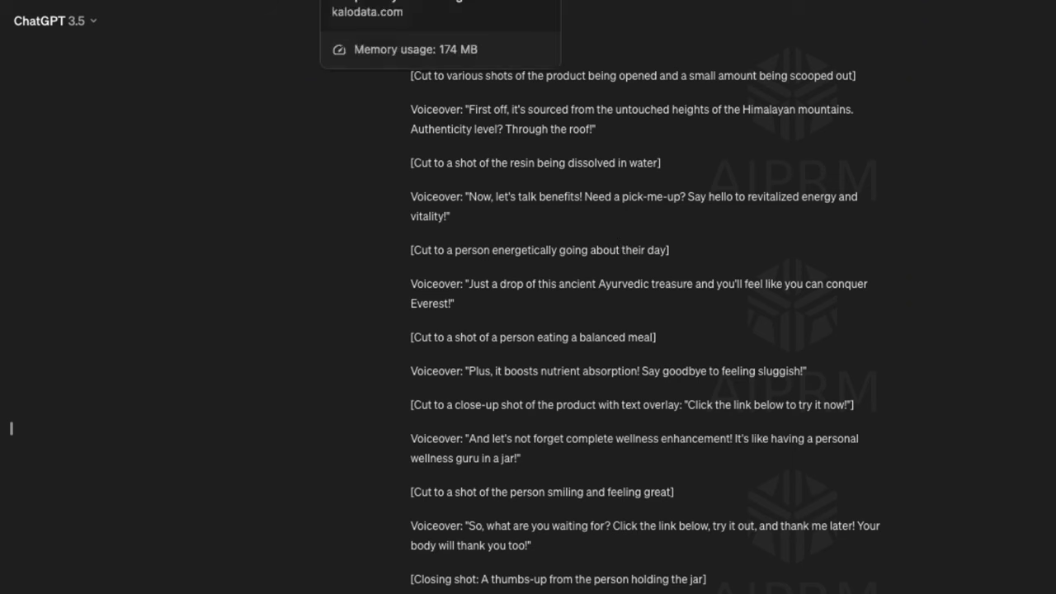
Switch to the Kalodata page of the "Shilajit will change your life!" video and examine its details and script download option.
click(363, 0)
scroll(858, 198, up, 2)
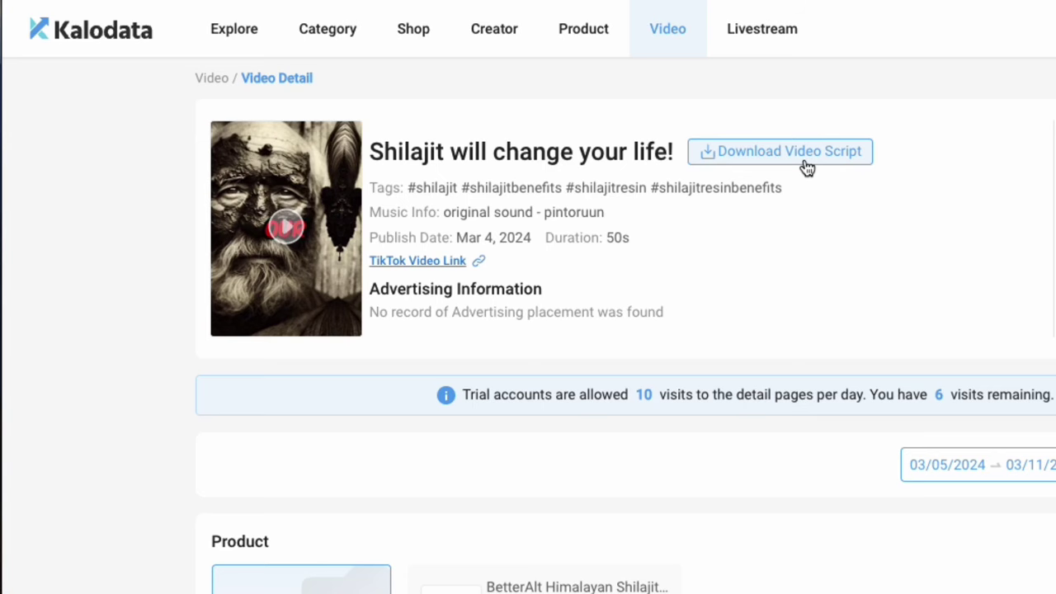
scroll(738, 338, down, 1)
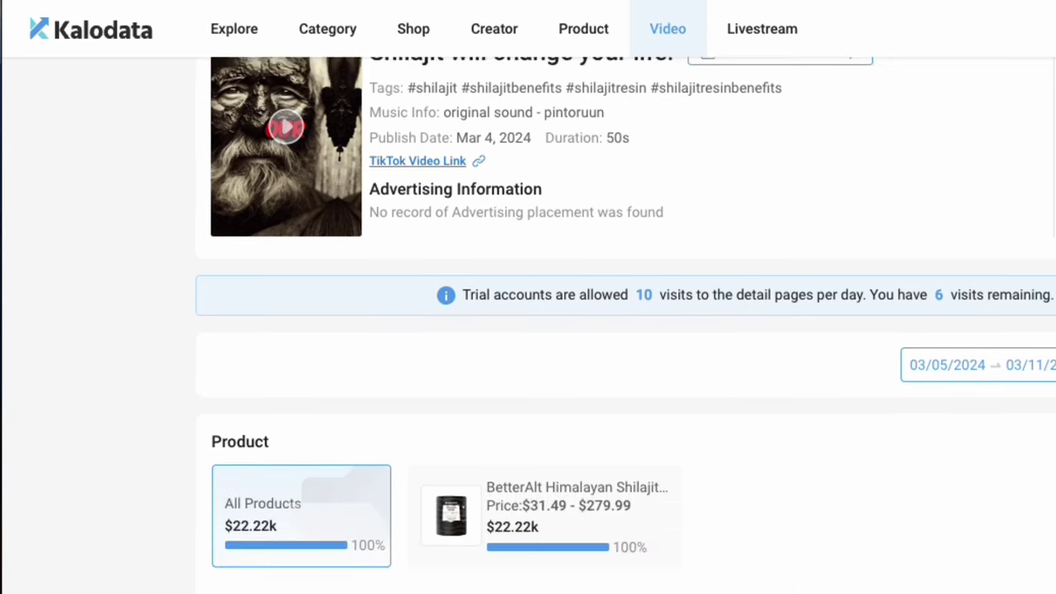
scroll(770, 574, up, 1)
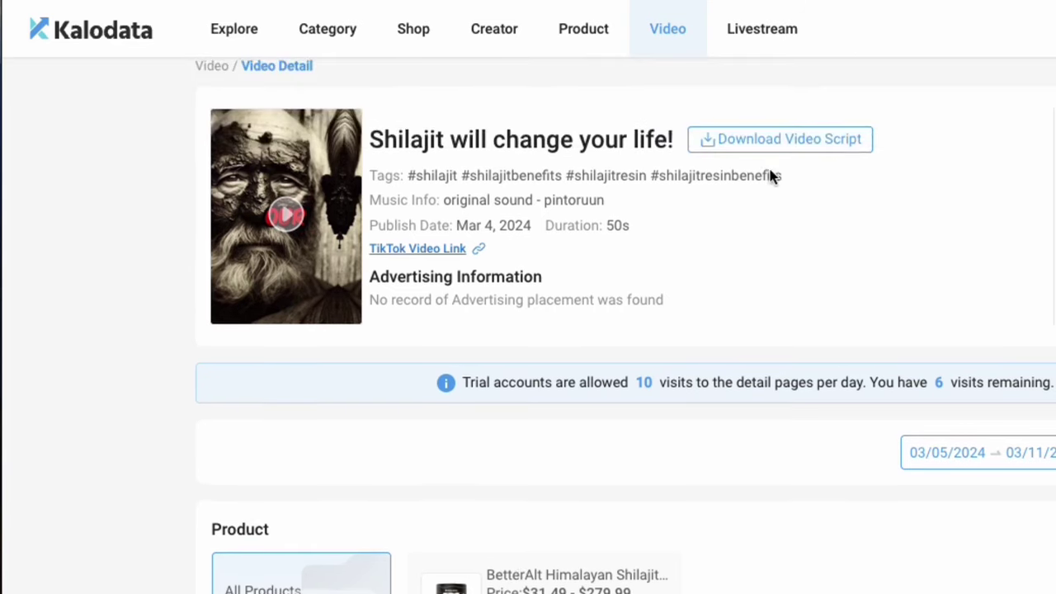
scroll(854, 536, down, 1)
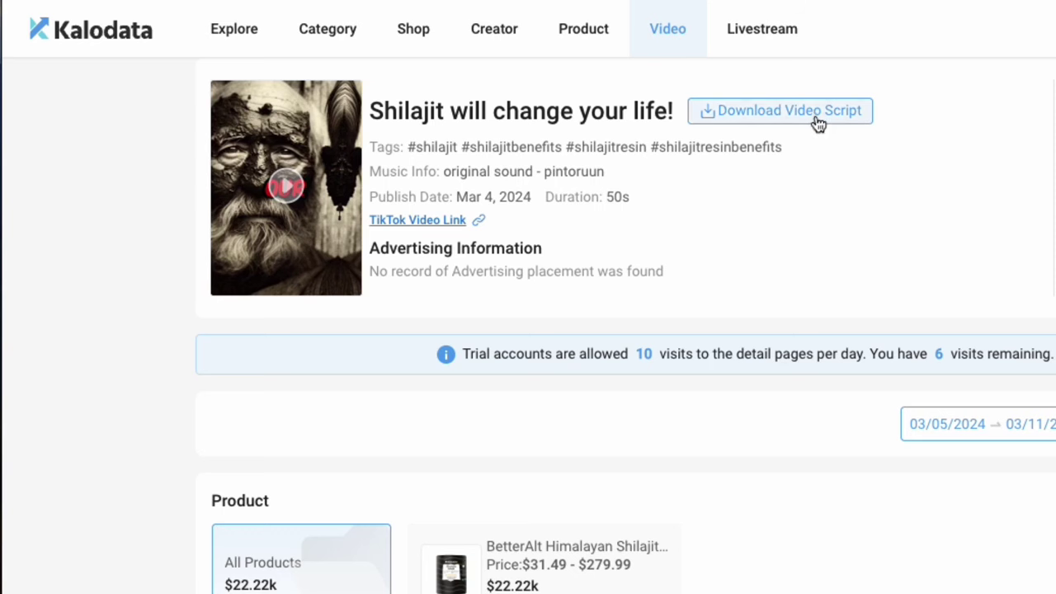
scroll(818, 122, up, 1)
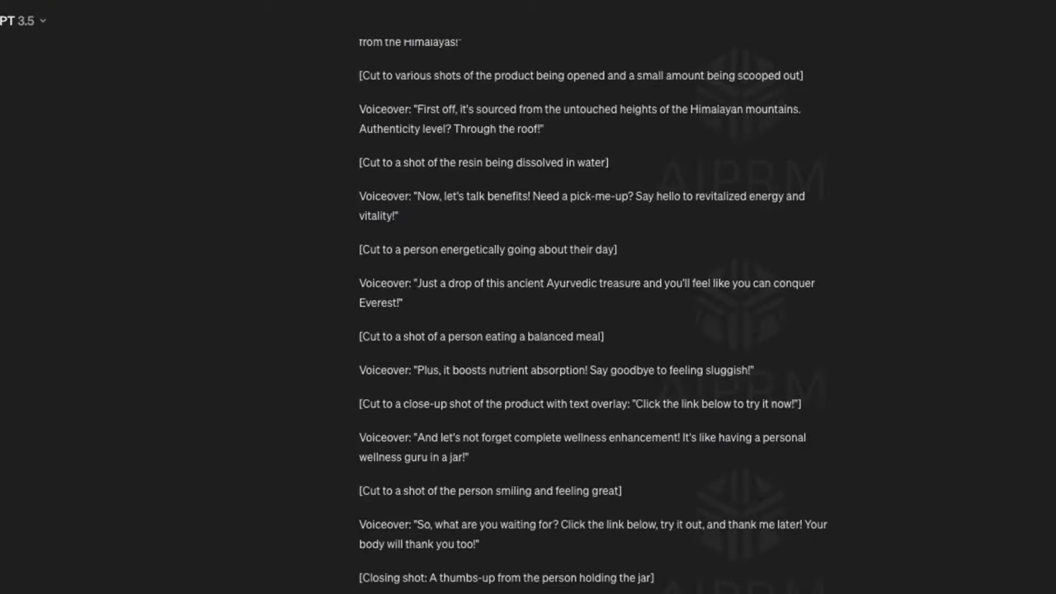
Return to the ChatGPT conversation and review the prompt asking for a unique re-write of the script's hook, body and CTA.
scroll(635, 328, down, 4)
scroll(634, 334, up, 1)
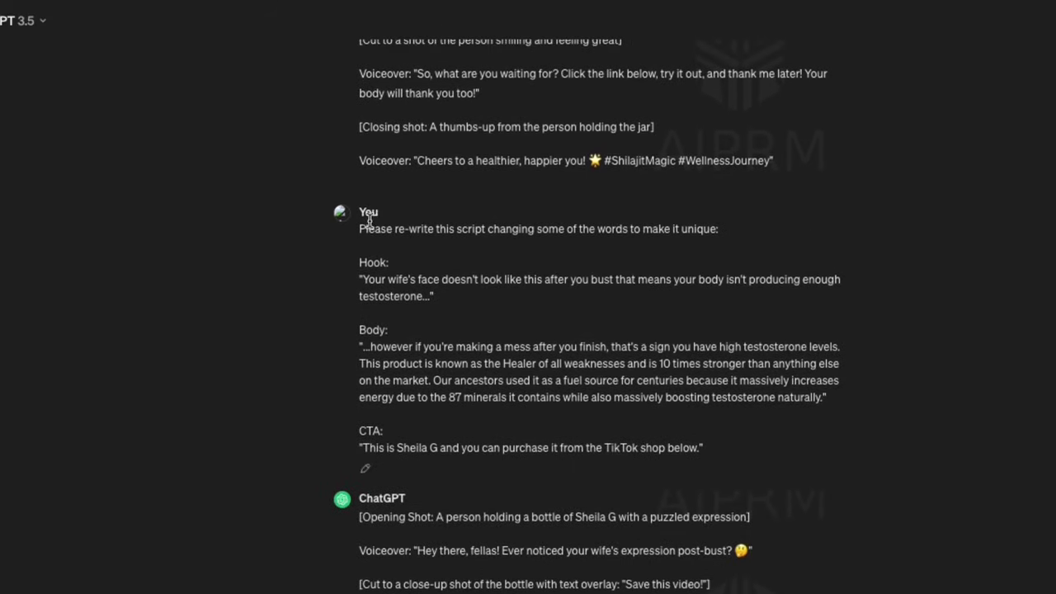
scroll(370, 219, down, 1)
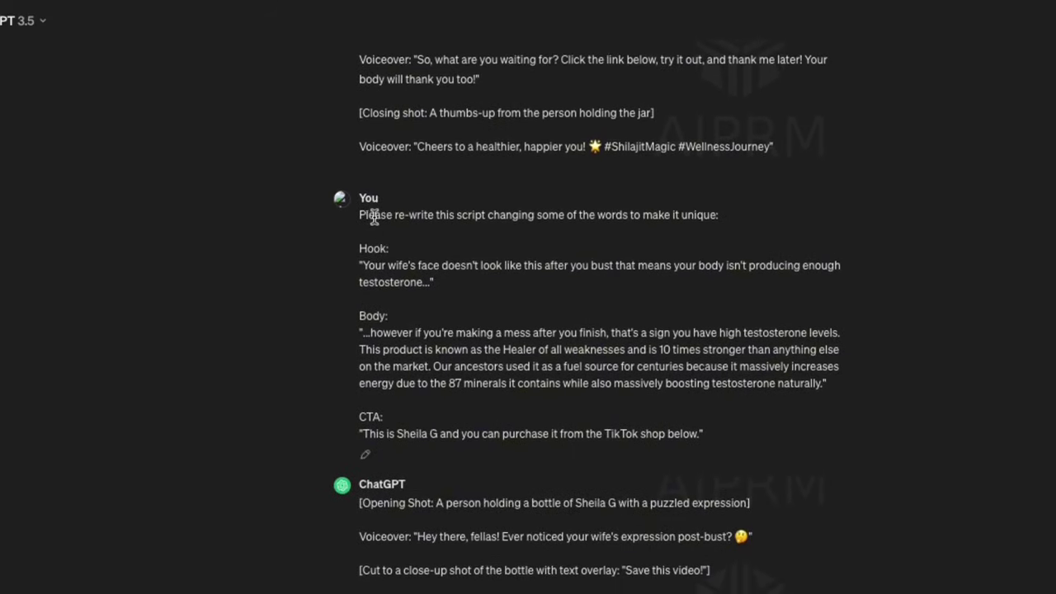
drag(359, 216, 586, 221)
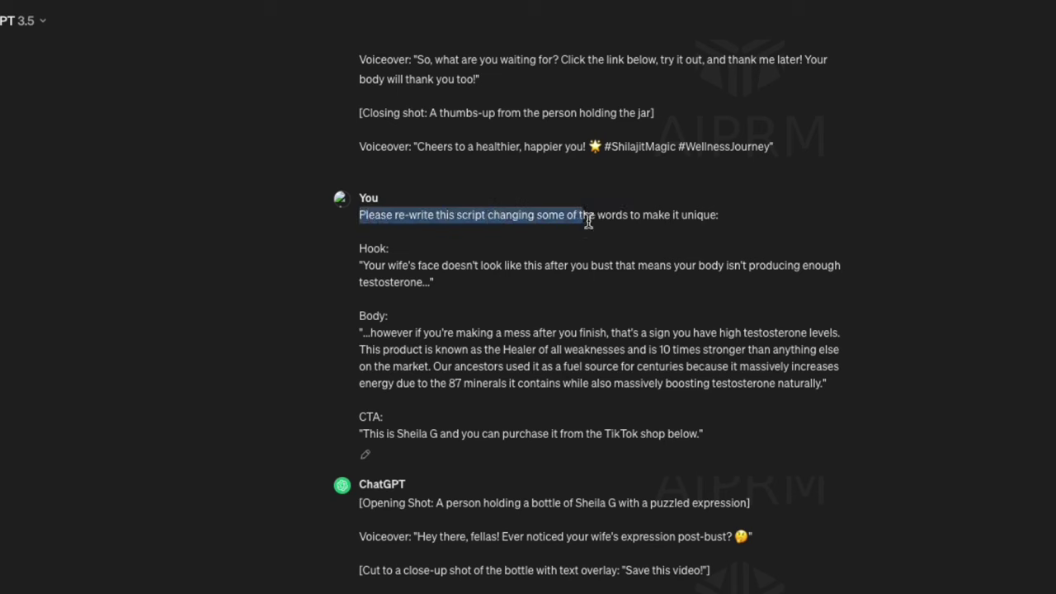
click(584, 224)
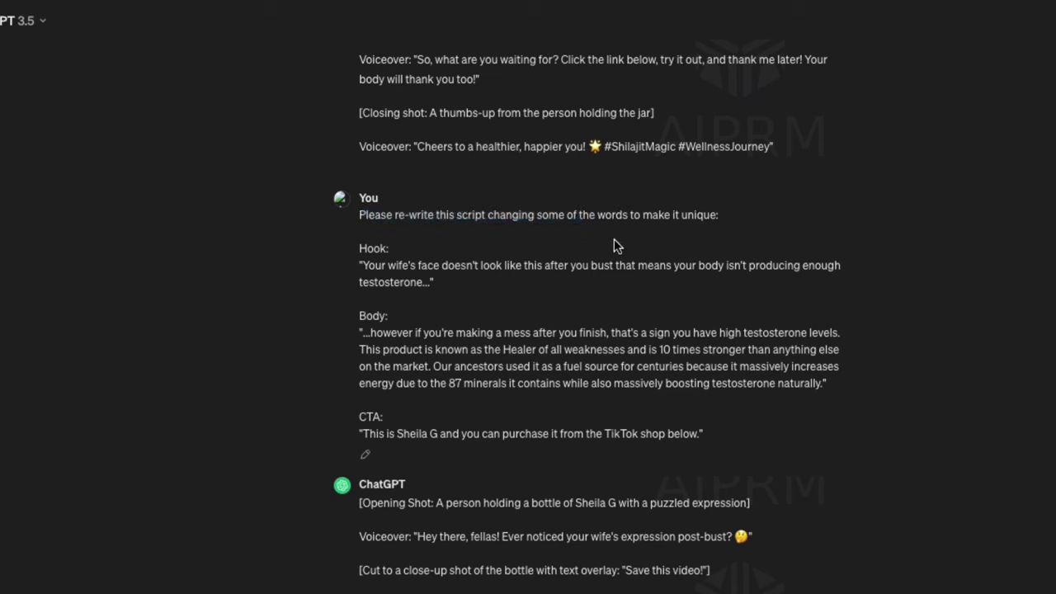
scroll(614, 240, down, 1)
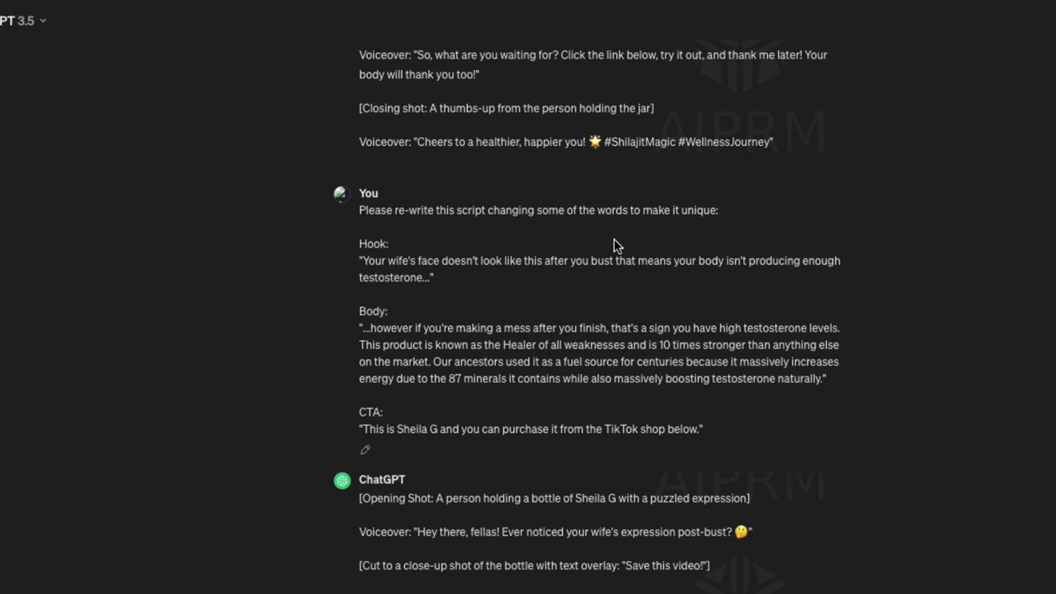
click(482, 273)
click(602, 290)
drag(361, 242, 538, 361)
click(540, 361)
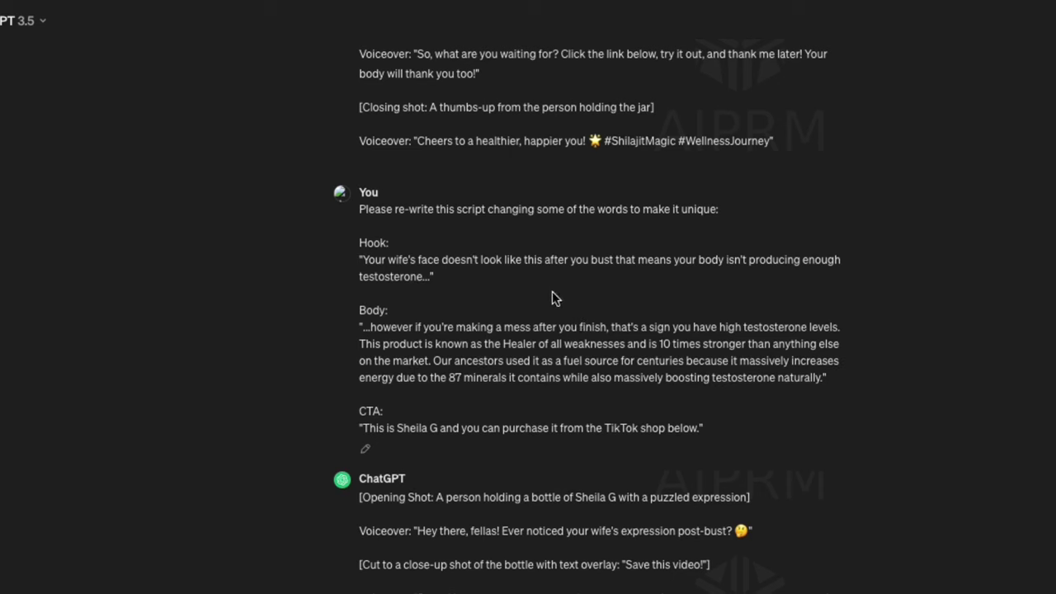
drag(394, 209, 488, 212)
click(566, 254)
Skim ChatGPT's re-written Sheila G script below the prompt, starting with the first voiceover line.
scroll(565, 257, down, 1)
scroll(565, 258, down, 5)
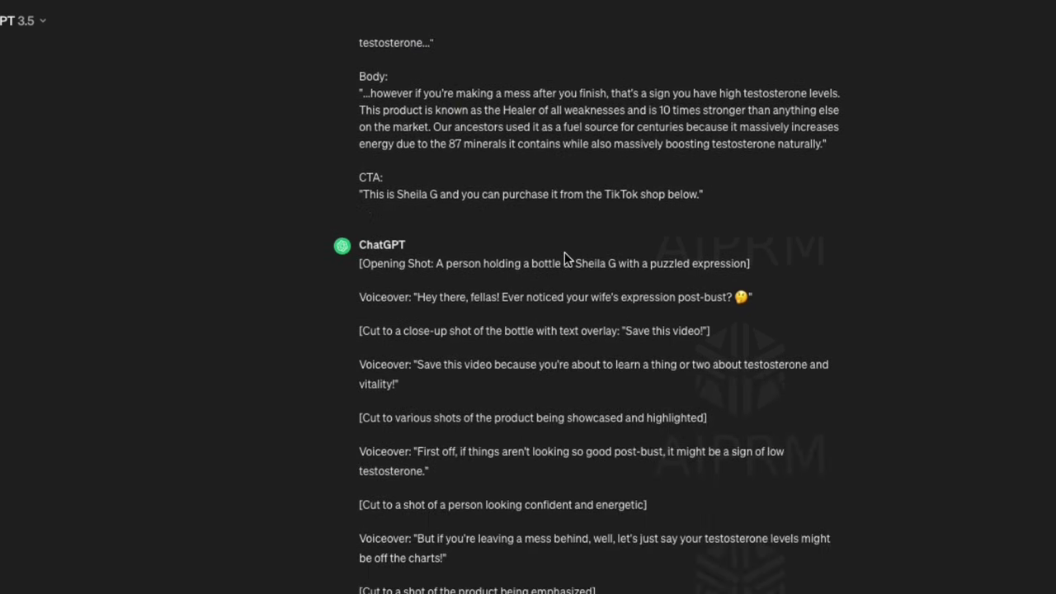
drag(363, 297, 531, 302)
click(603, 313)
scroll(585, 321, down, 3)
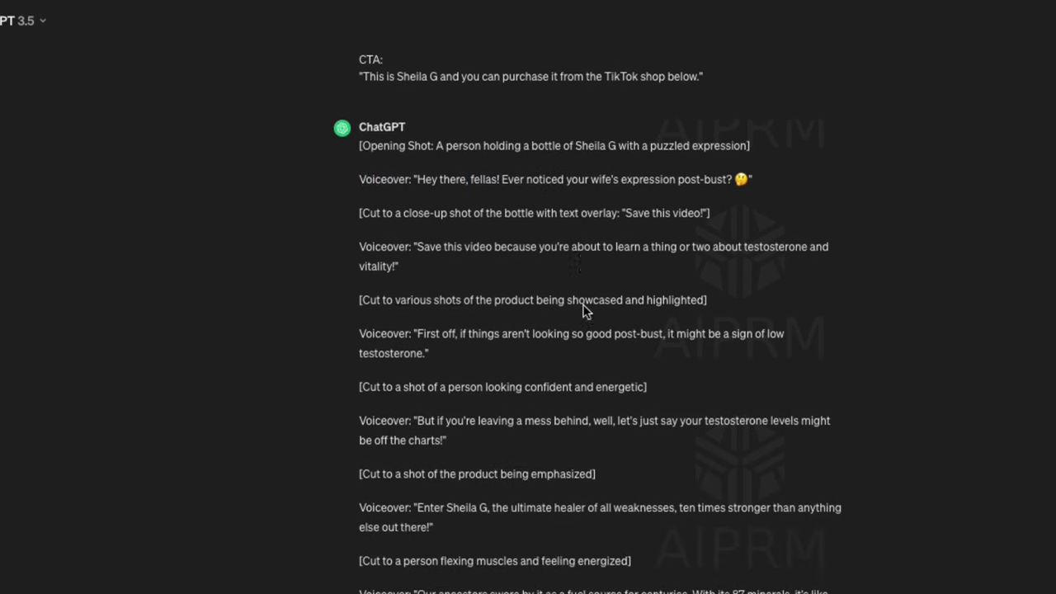
scroll(584, 312, down, 3)
scroll(582, 310, up, 3)
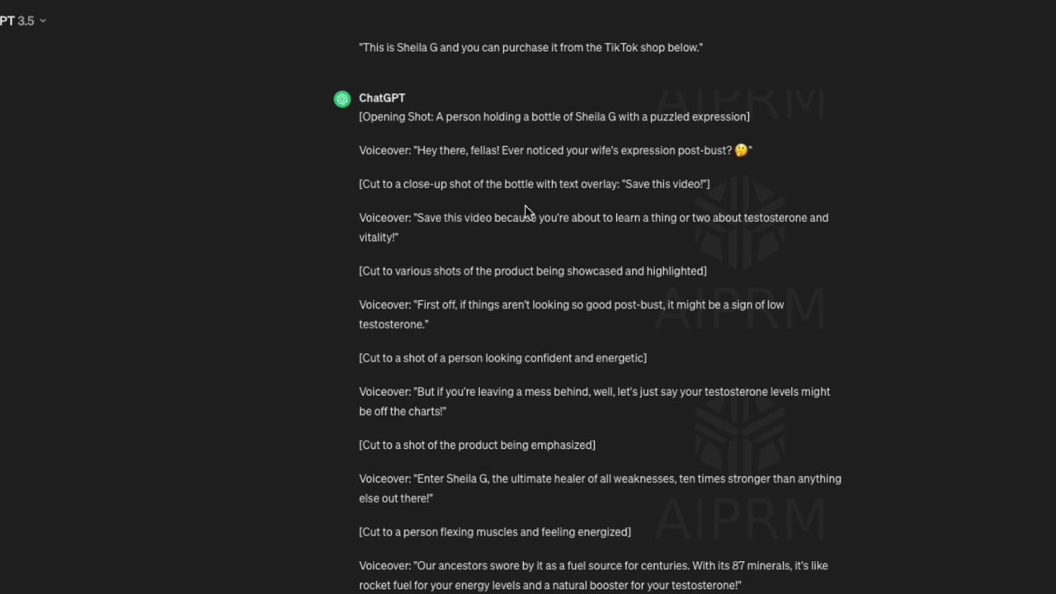
Examine the re-written script's opening shot direction, first voiceover emoji and "Save this video" line, and skim its remaining shots.
click(372, 119)
drag(372, 119, 459, 119)
click(504, 173)
click(361, 188)
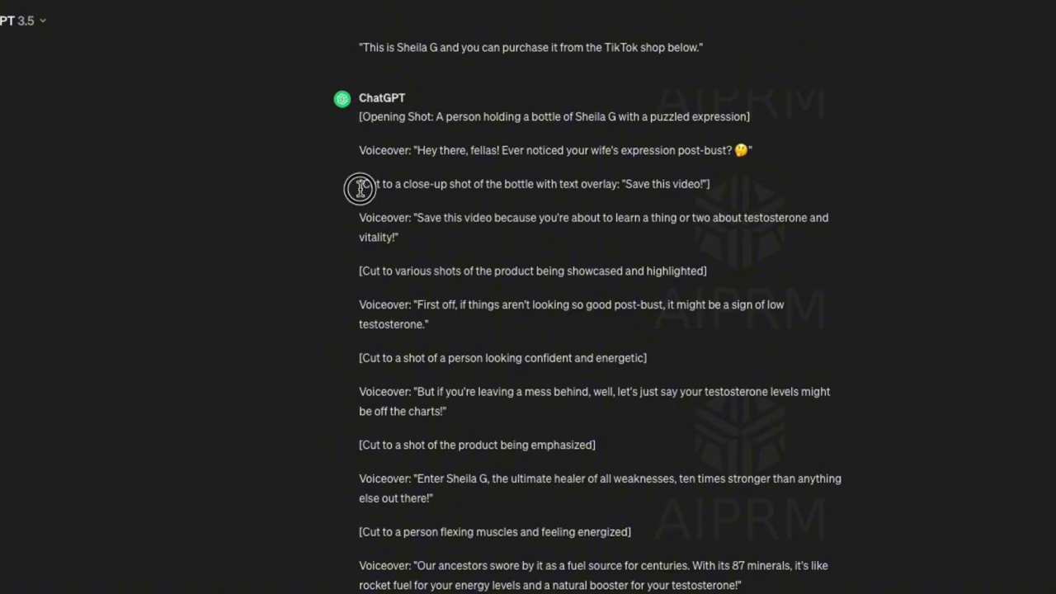
click(425, 150)
drag(714, 151, 751, 151)
click(478, 235)
drag(414, 218, 726, 219)
click(754, 251)
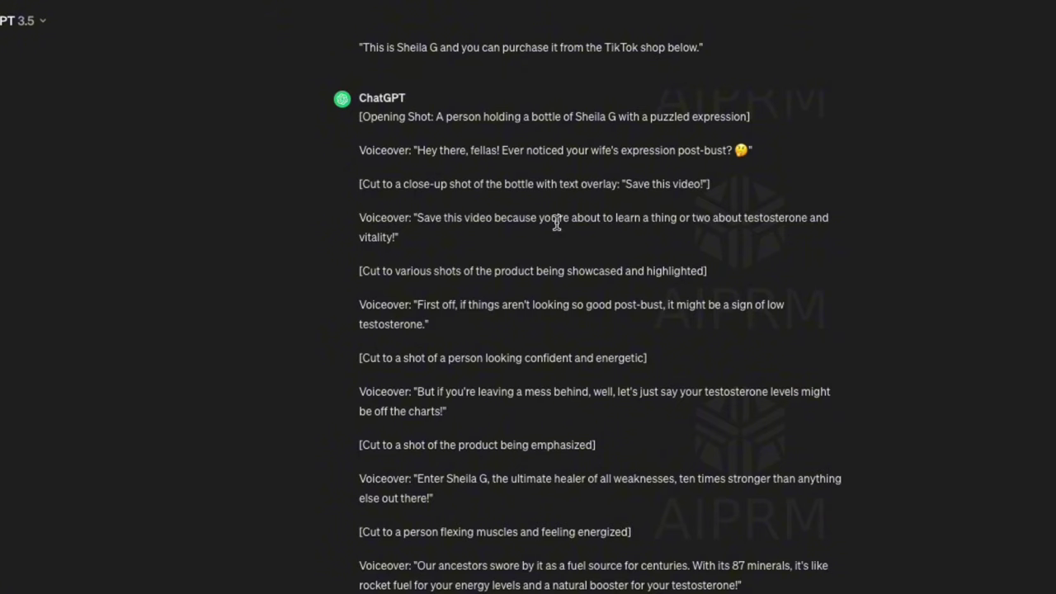
scroll(554, 237, down, 2)
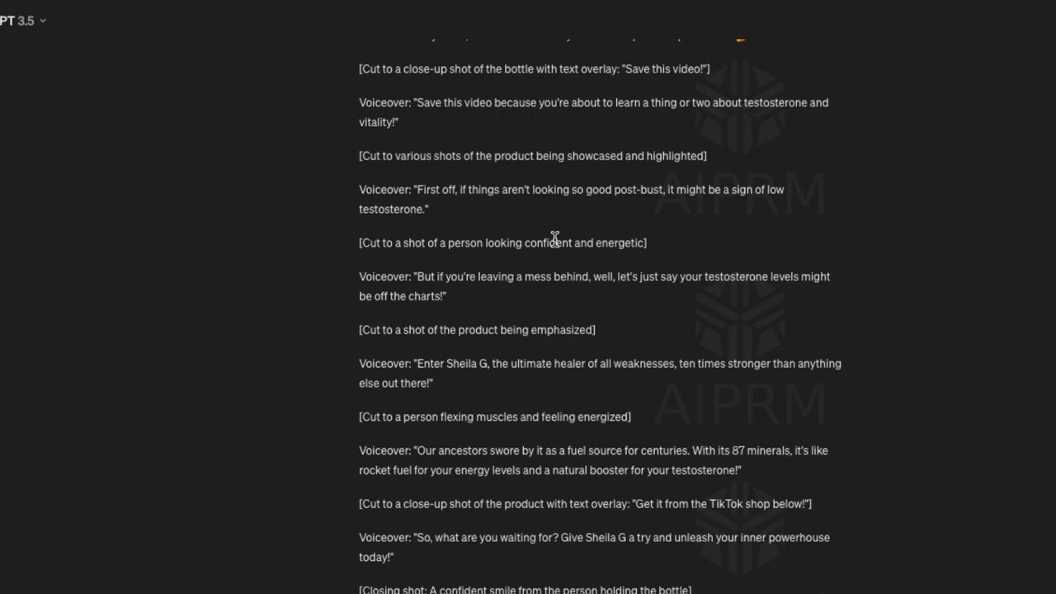
scroll(554, 239, up, 10)
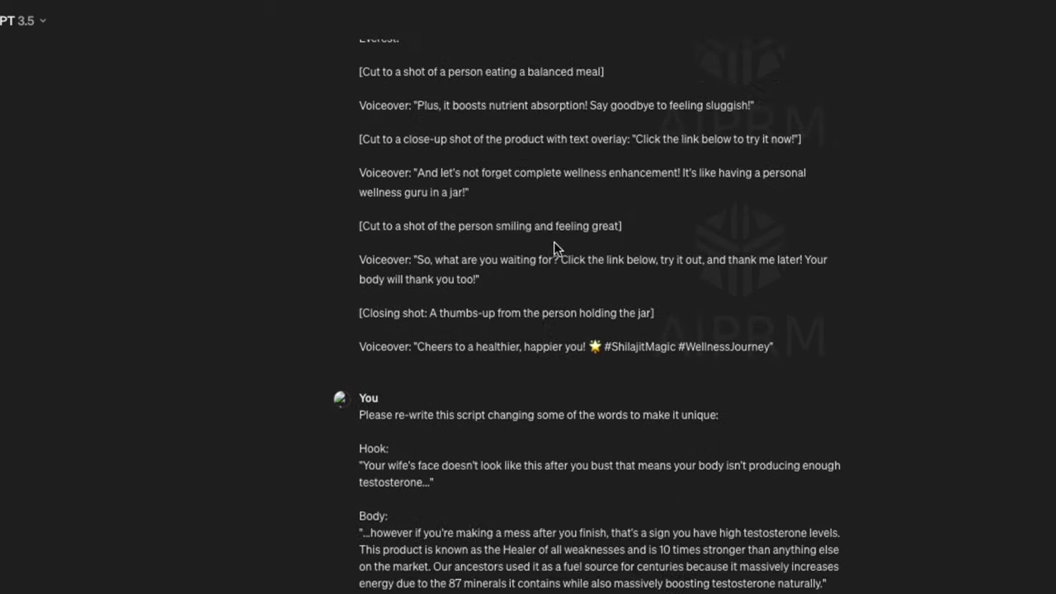
Review the 40-second TikTok script prompt with its Himalayan shilajit product description and the script ChatGPT generated from it.
scroll(553, 243, up, 6)
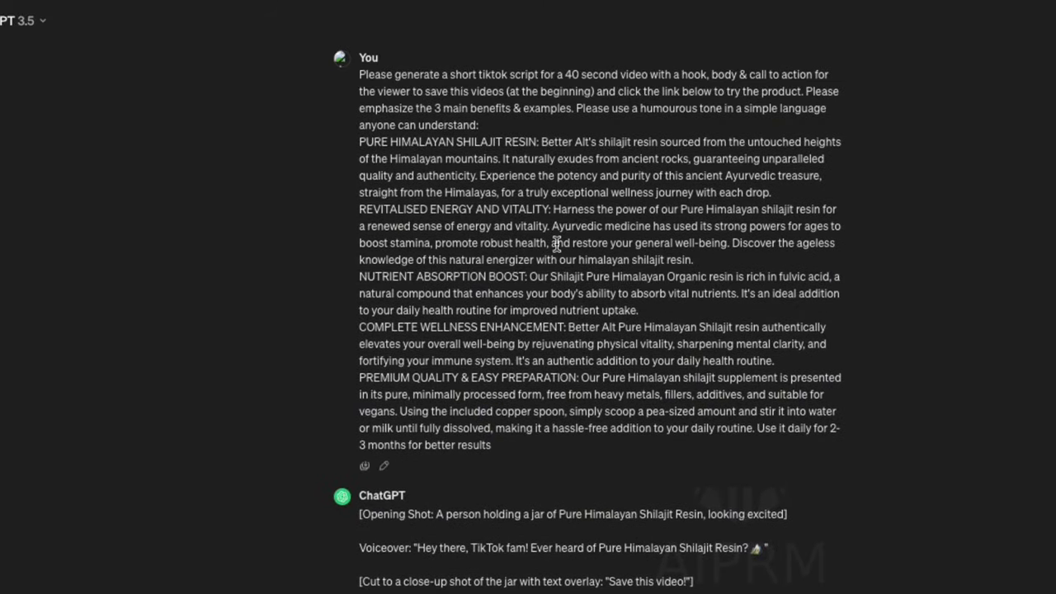
scroll(557, 243, down, 8)
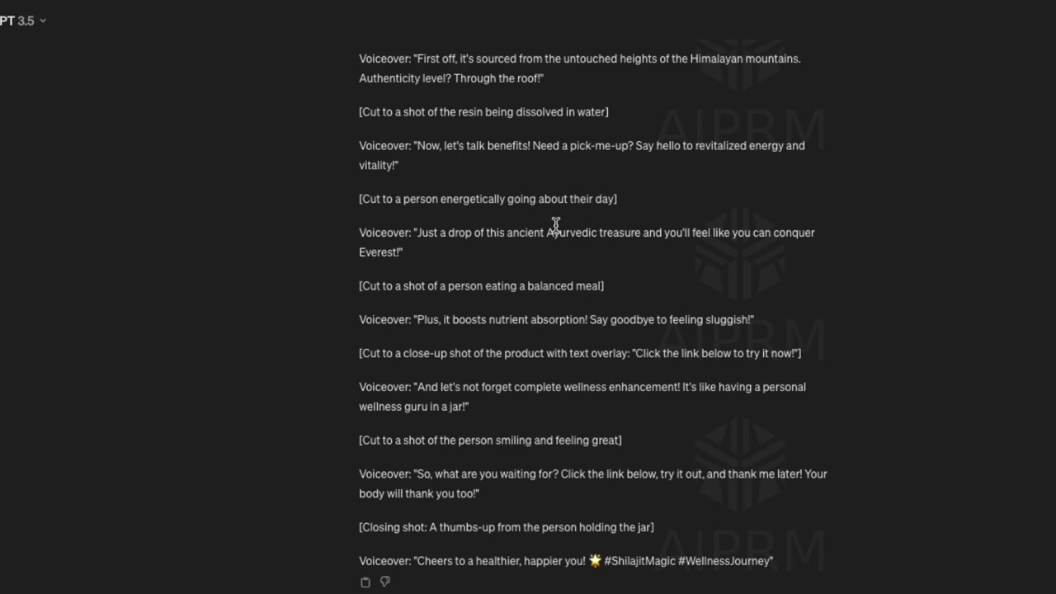
scroll(553, 226, up, 1)
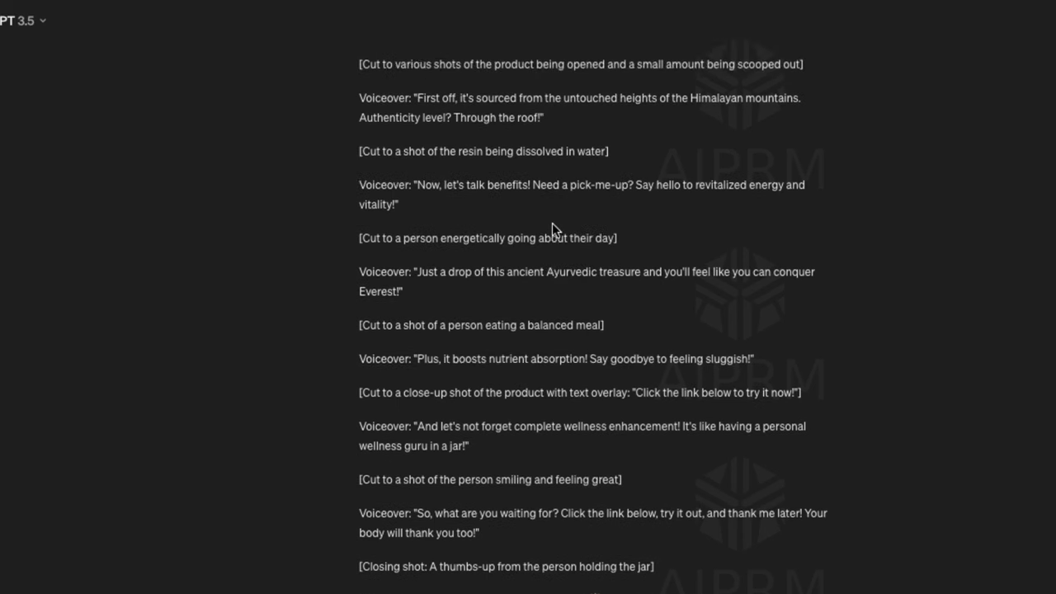
scroll(551, 224, up, 1)
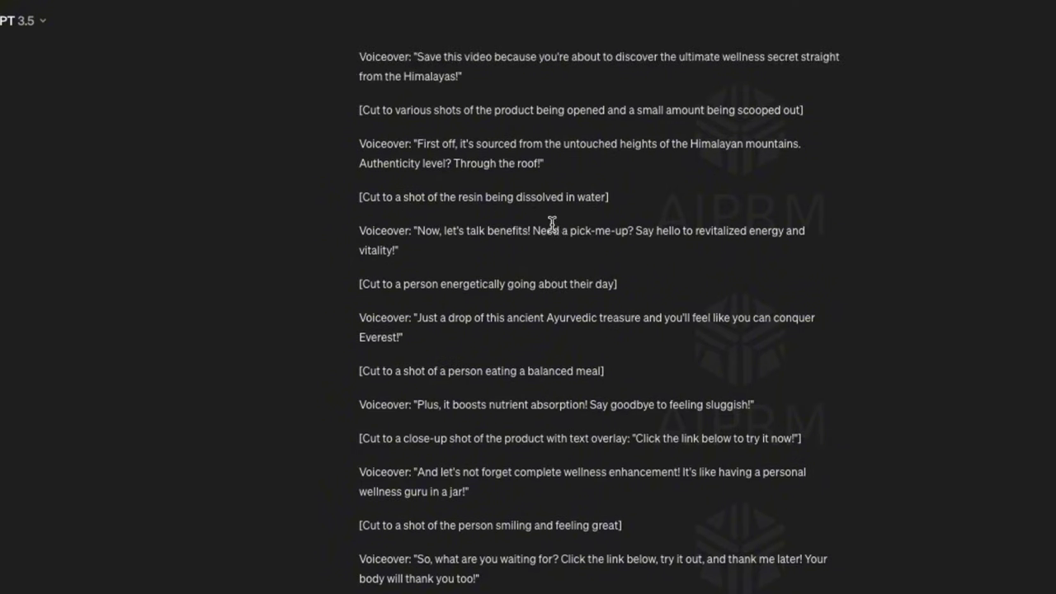
scroll(552, 224, up, 1)
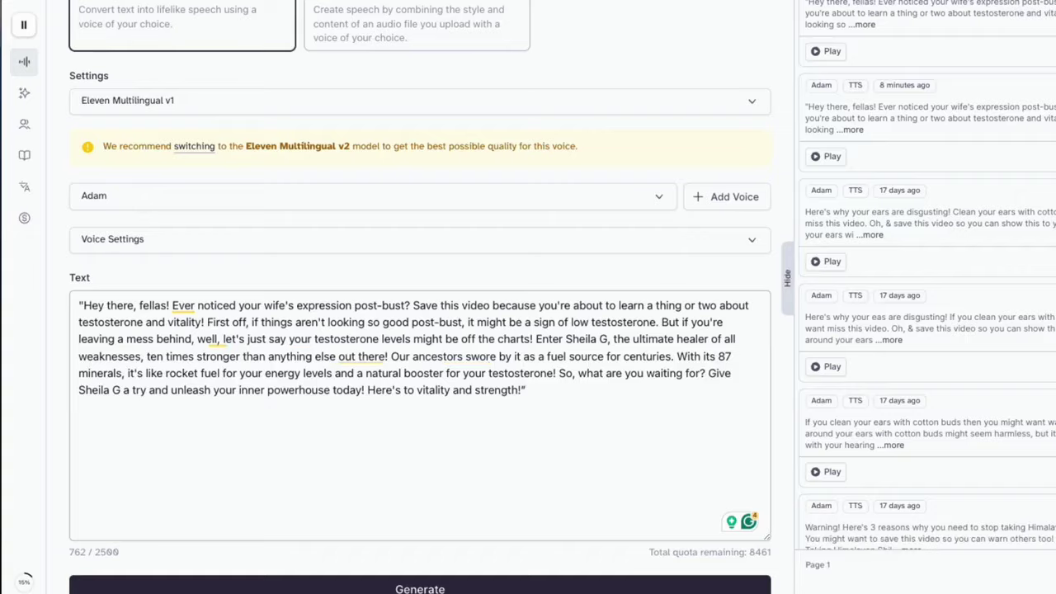
Switch to the ElevenLabs Speech Synthesis page and examine its Text to Speech model, voice and text options.
scroll(636, 289, up, 3)
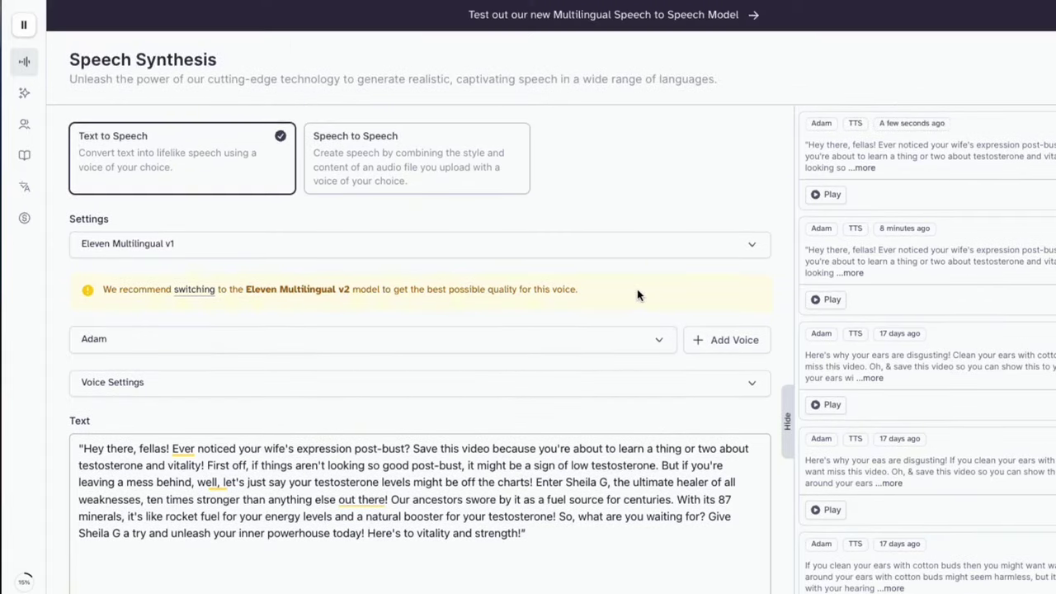
key(ctrl+minus)
key(ctrl+minus)
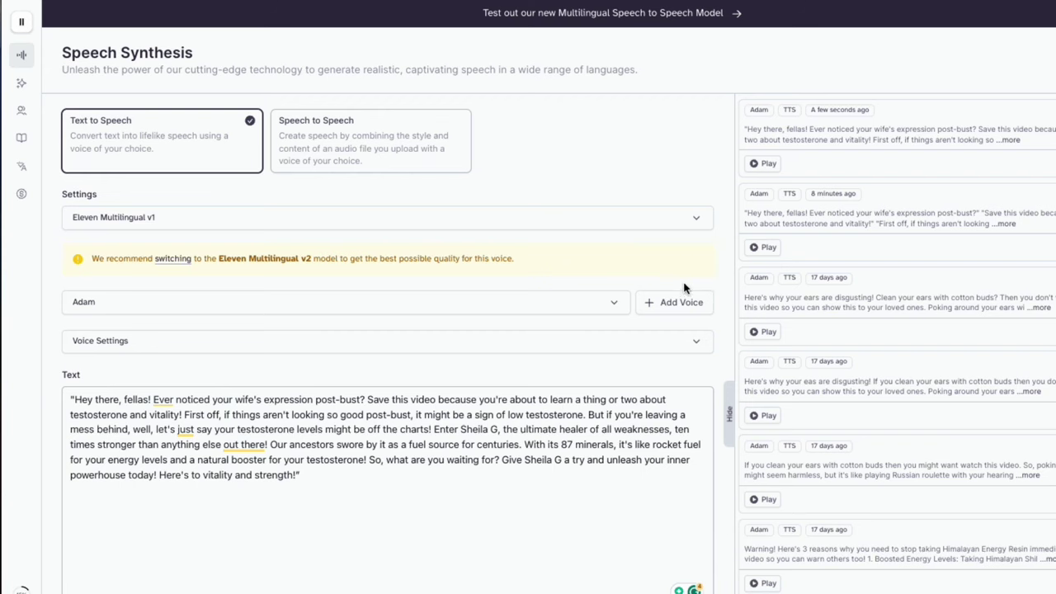
scroll(678, 290, up, 1)
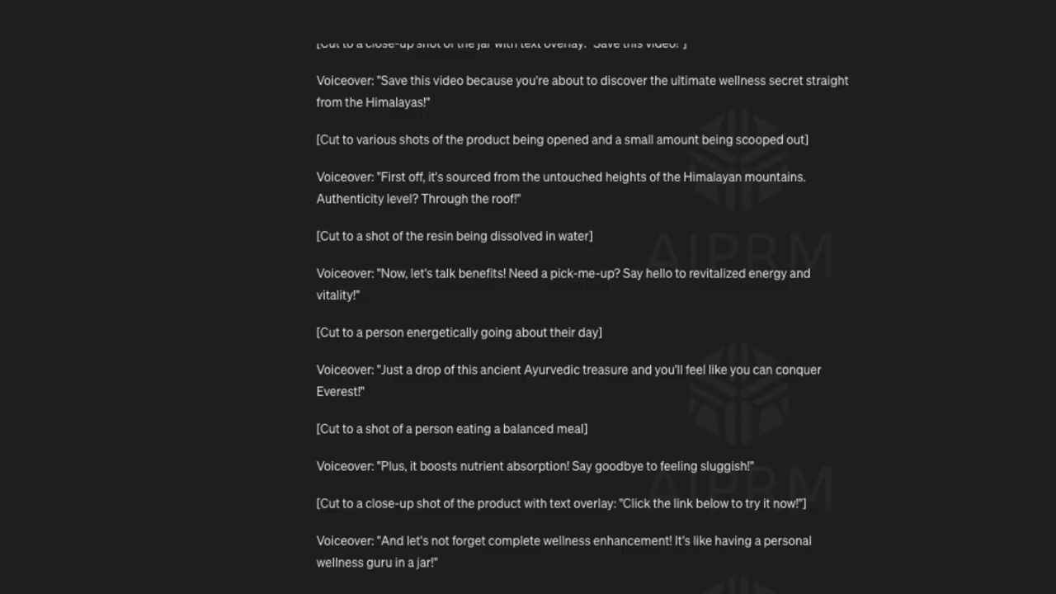
Compare the opening voiceover lines of ChatGPT's shilajit script with the plain voiceover text in the ElevenLabs text box.
scroll(579, 322, up, 1)
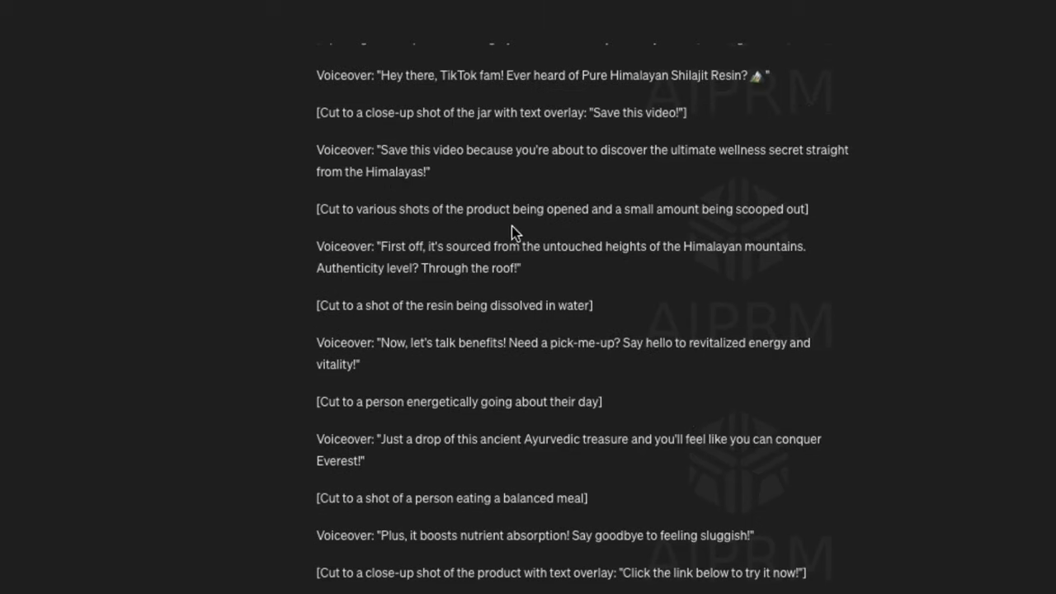
scroll(511, 226, up, 1)
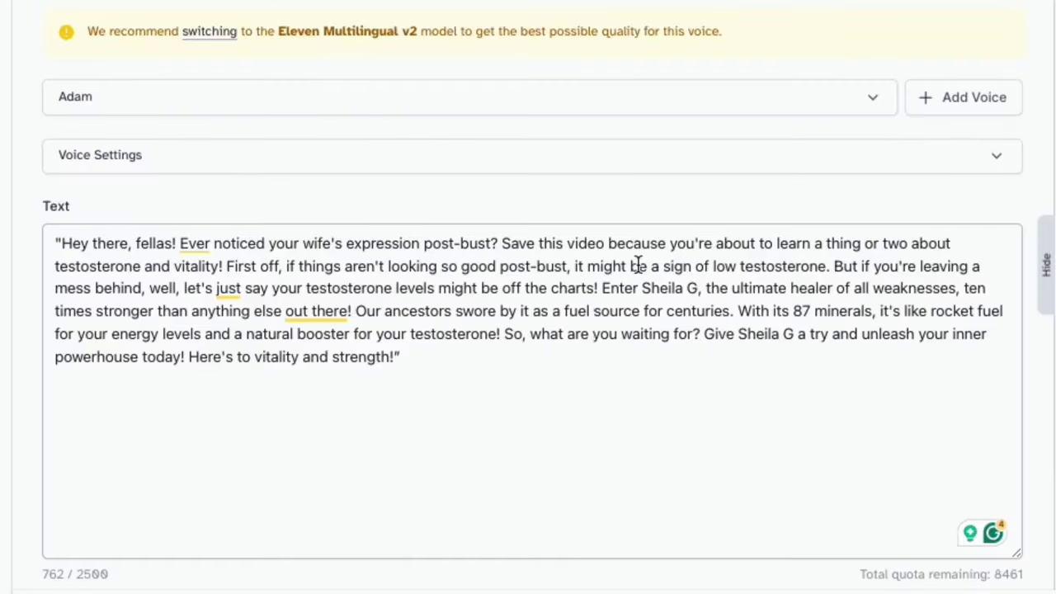
scroll(618, 316, down, 1)
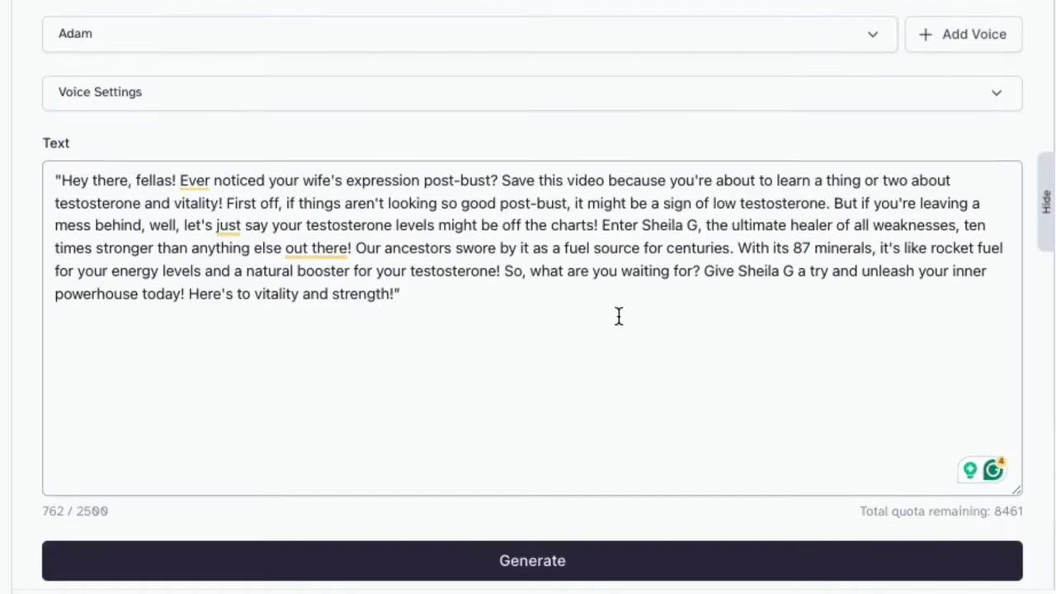
click(540, 294)
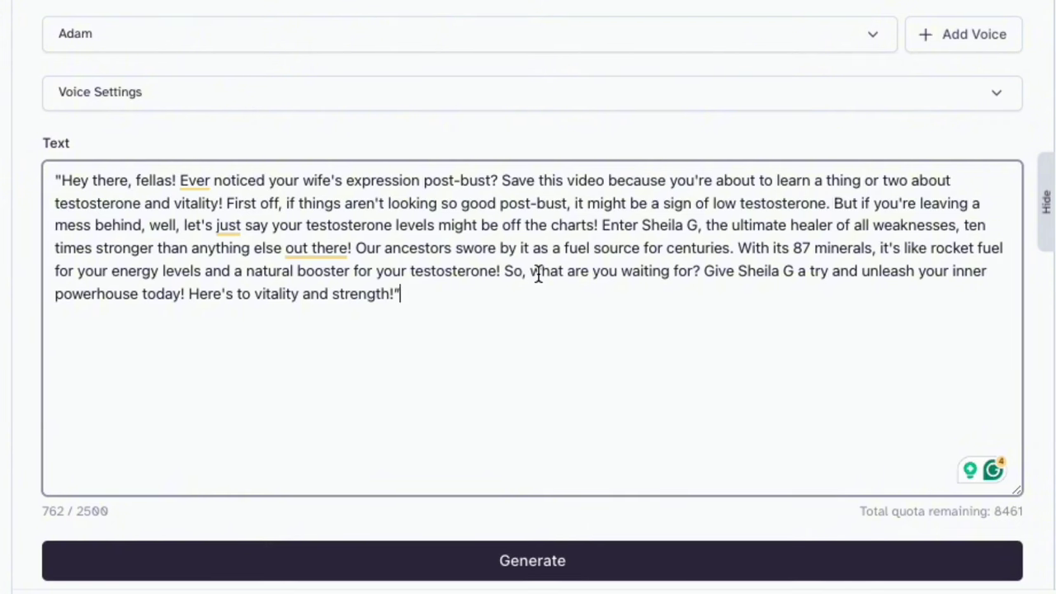
scroll(569, 280, up, 1)
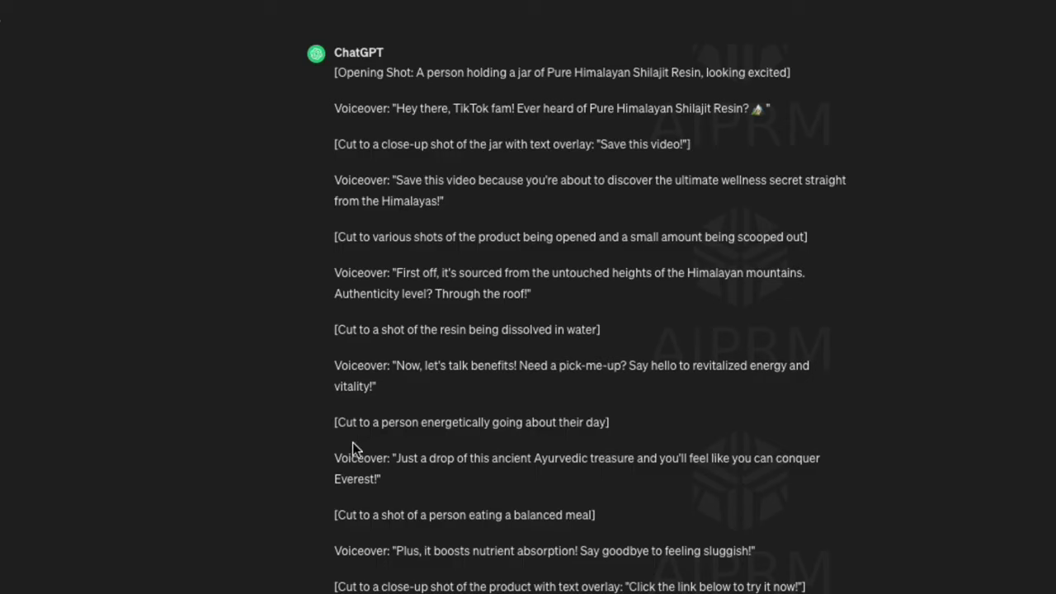
Highlight ChatGPT's shilajit script from the opening shot through the nutrient absorption voiceover, and clear the selection.
scroll(353, 446, up, 2)
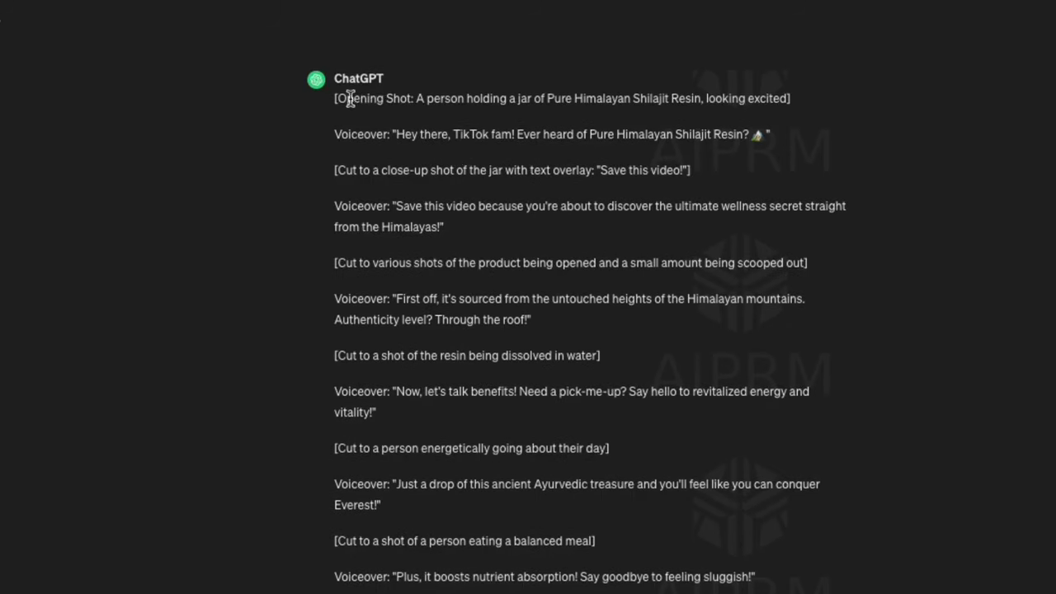
drag(335, 99, 756, 587)
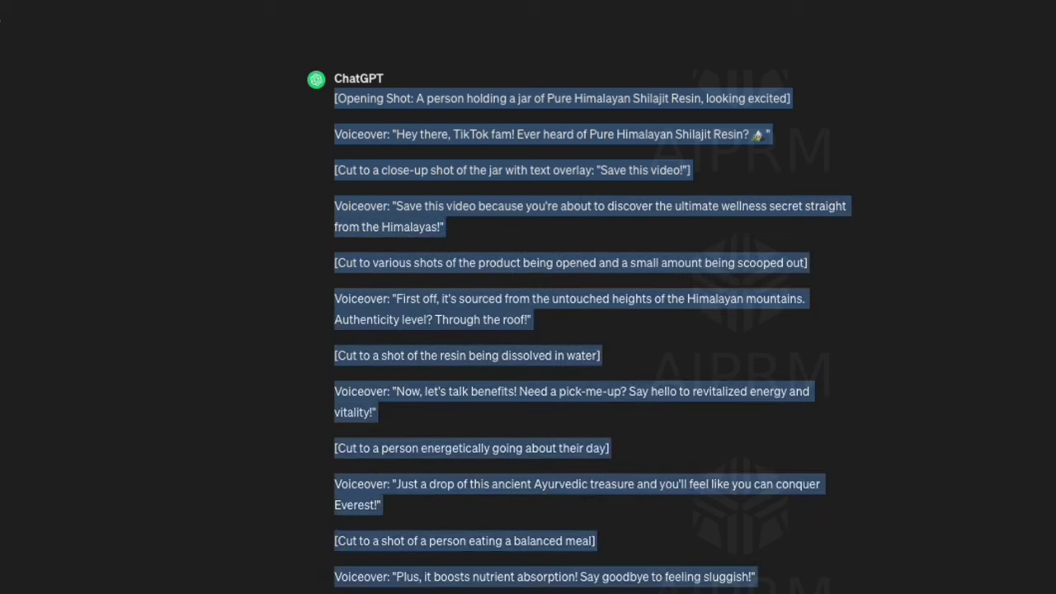
click(711, 528)
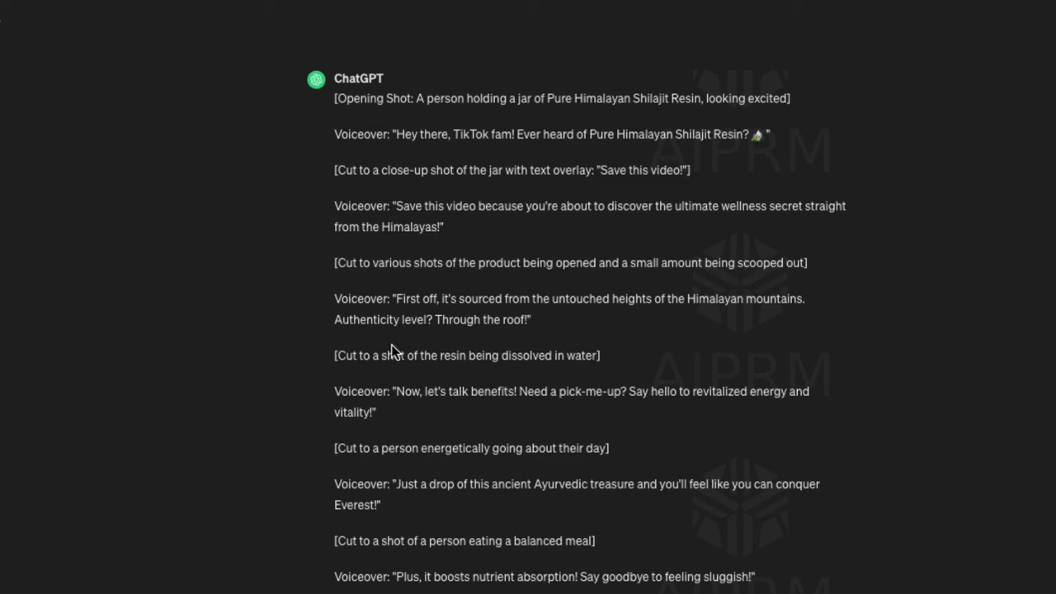
click(538, 336)
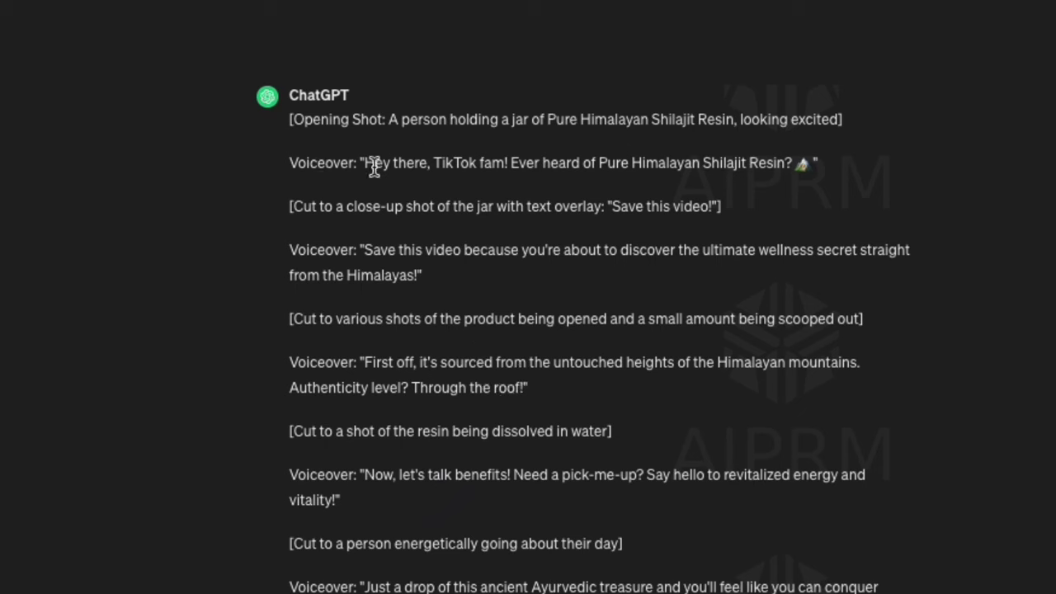
Point out the spoken text and the "Voiceover:" label in the script's first voiceover line.
drag(364, 162, 706, 177)
click(643, 280)
drag(360, 163, 290, 165)
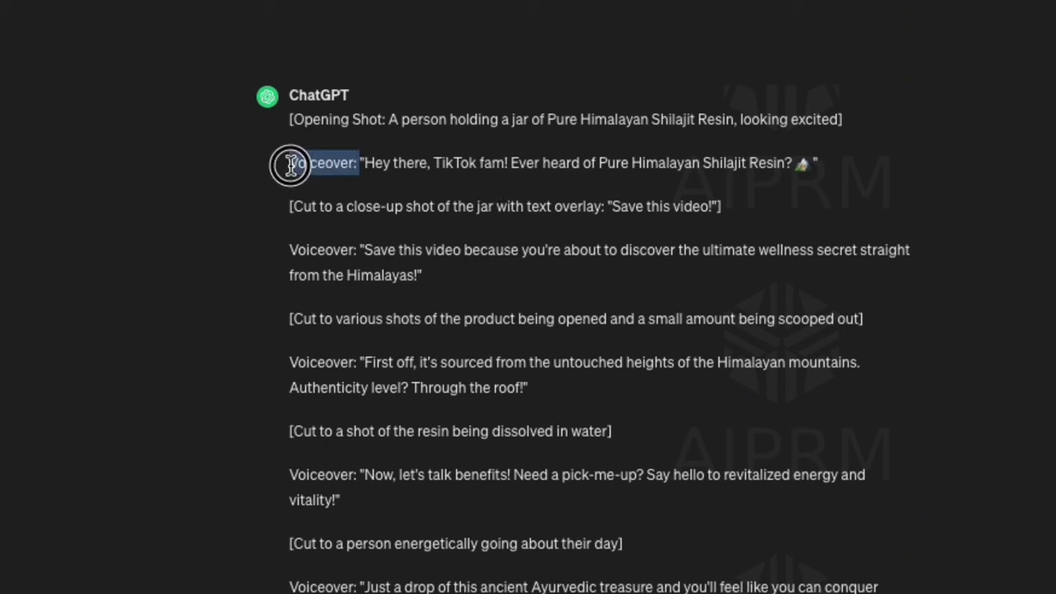
click(381, 212)
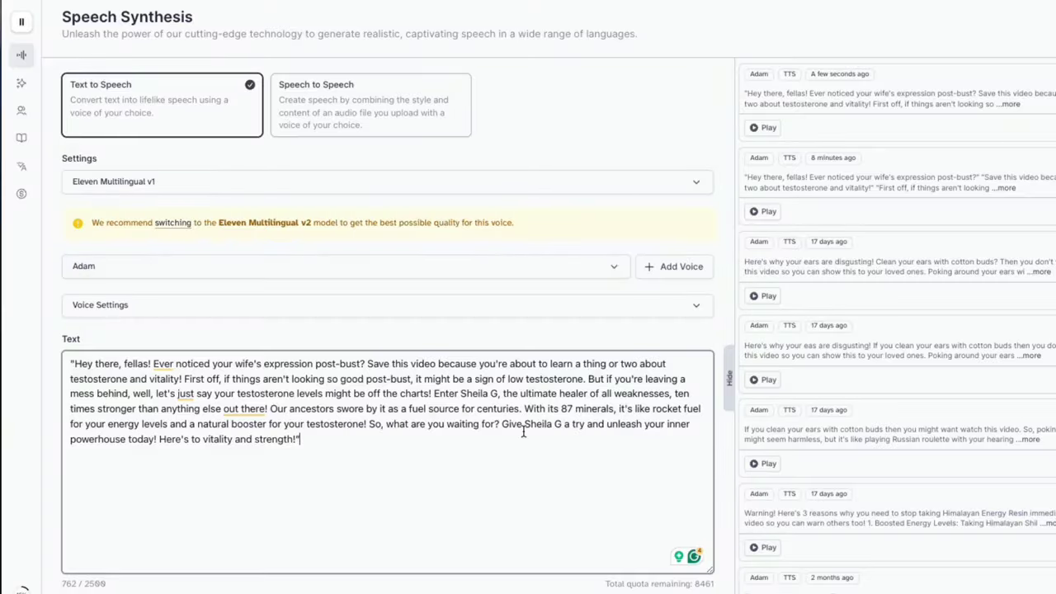
Return to ElevenLabs and examine the Sheila G voiceover text along with the voice selection above it.
scroll(523, 430, down, 1)
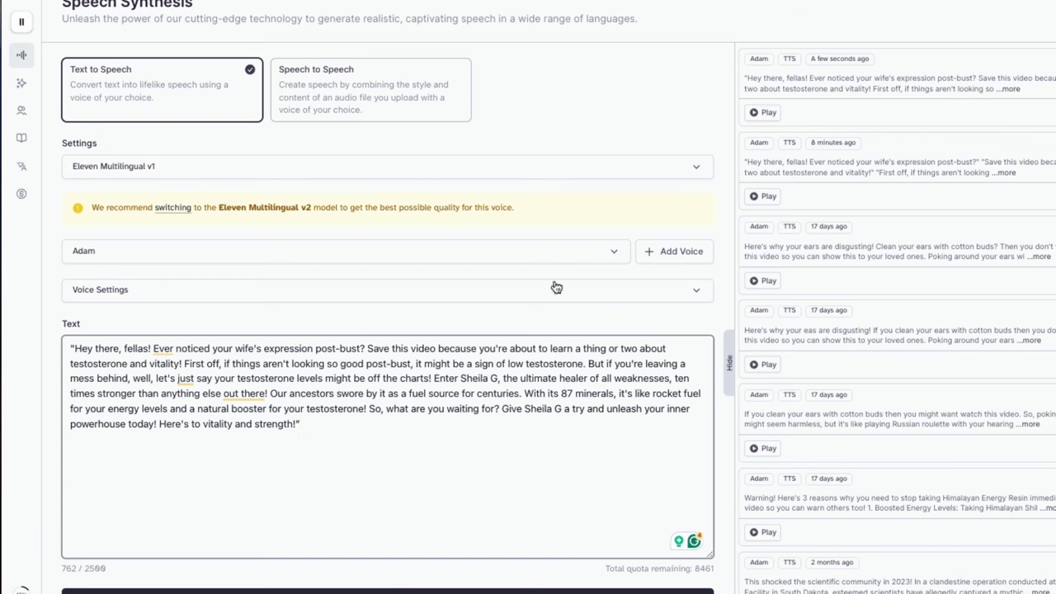
scroll(487, 574, down, 1)
click(476, 507)
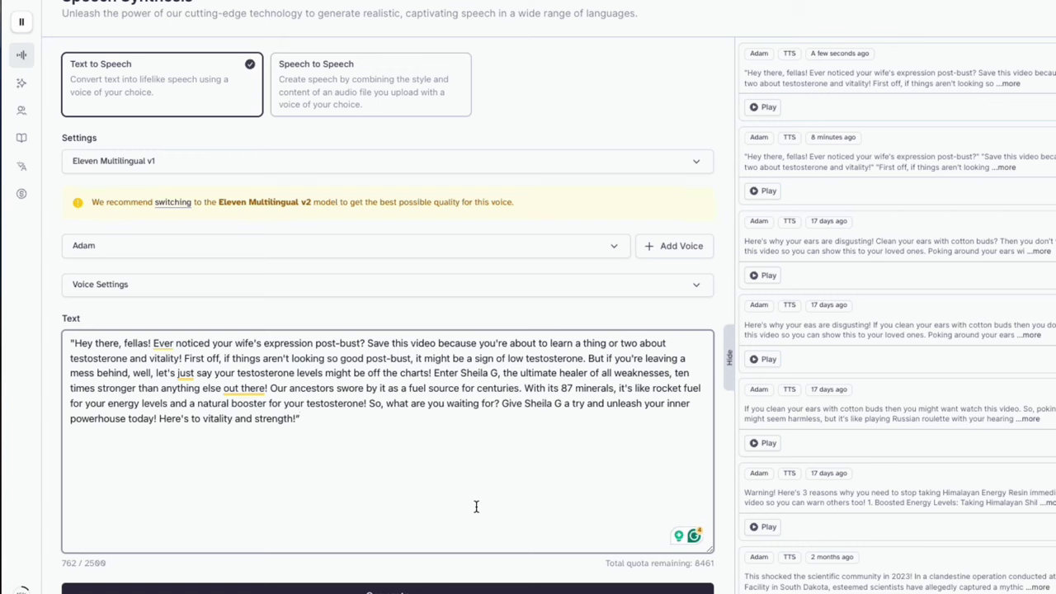
scroll(363, 387, down, 1)
scroll(191, 256, down, 1)
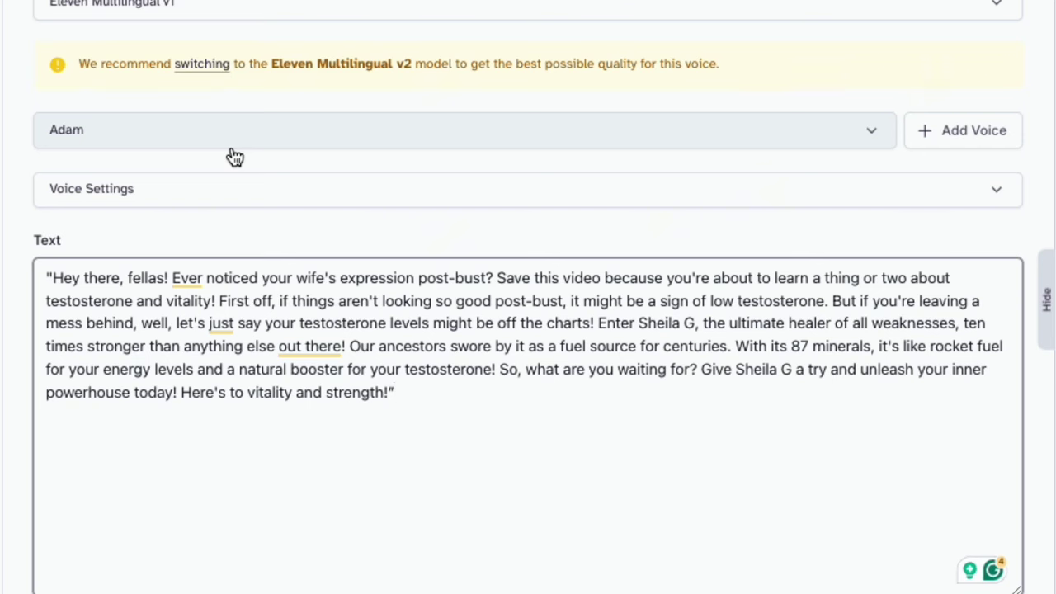
scroll(234, 155, down, 1)
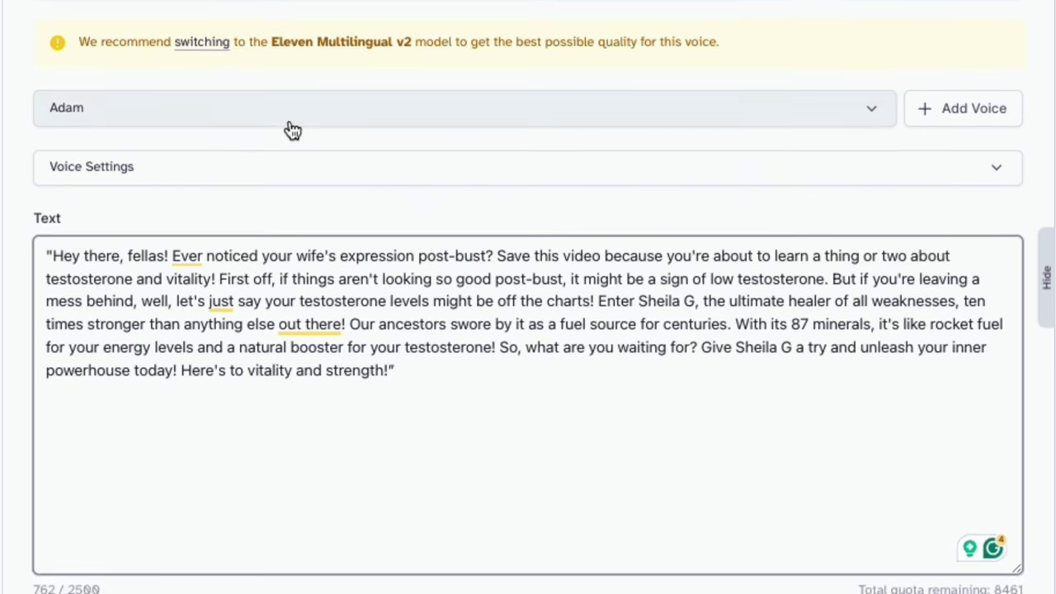
Browse the ElevenLabs premade voices and close the list without choosing a different voice.
click(292, 132)
scroll(352, 325, down, 7)
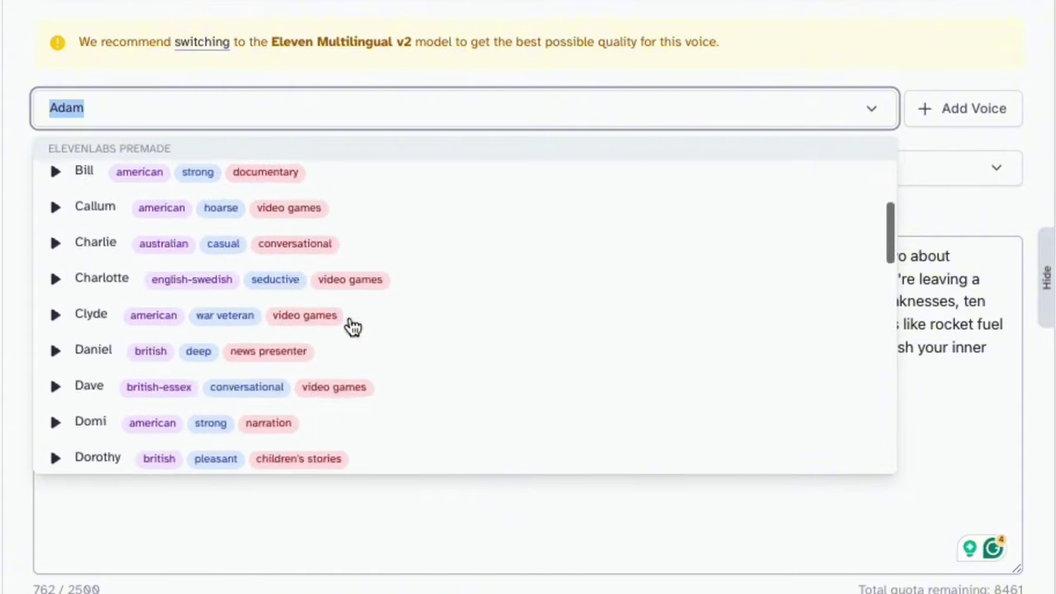
scroll(351, 327, down, 10)
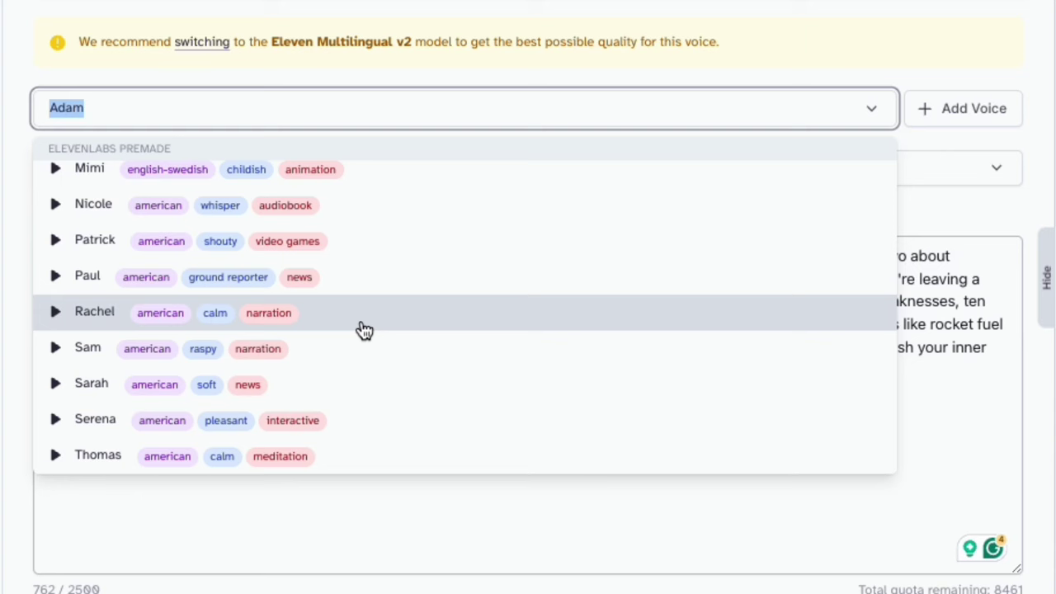
click(384, 511)
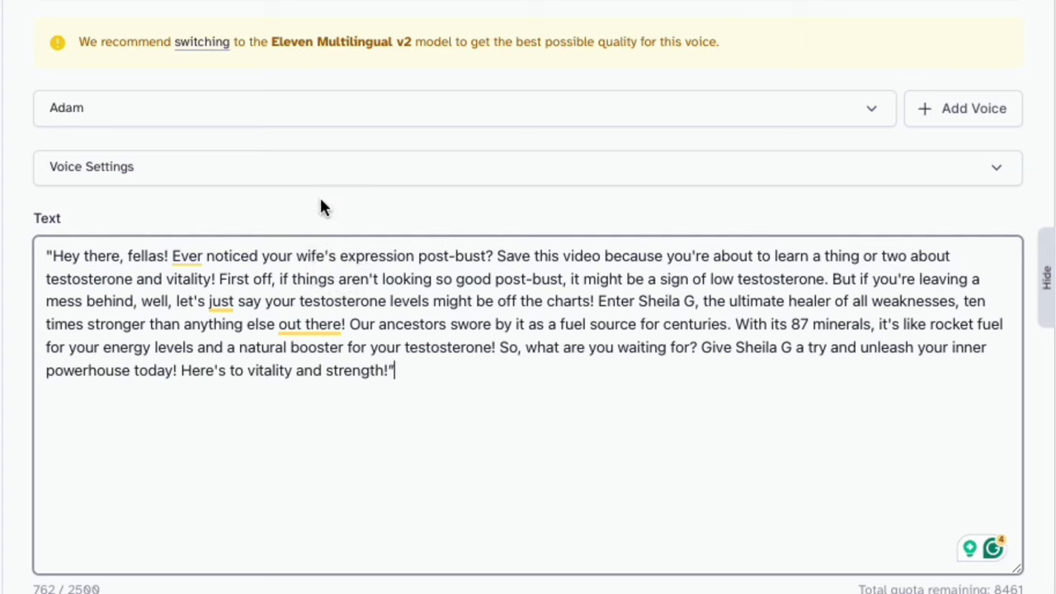
Expand the voice settings to view the Stability and Clarity + Similarity sliders, and collapse them again.
click(344, 176)
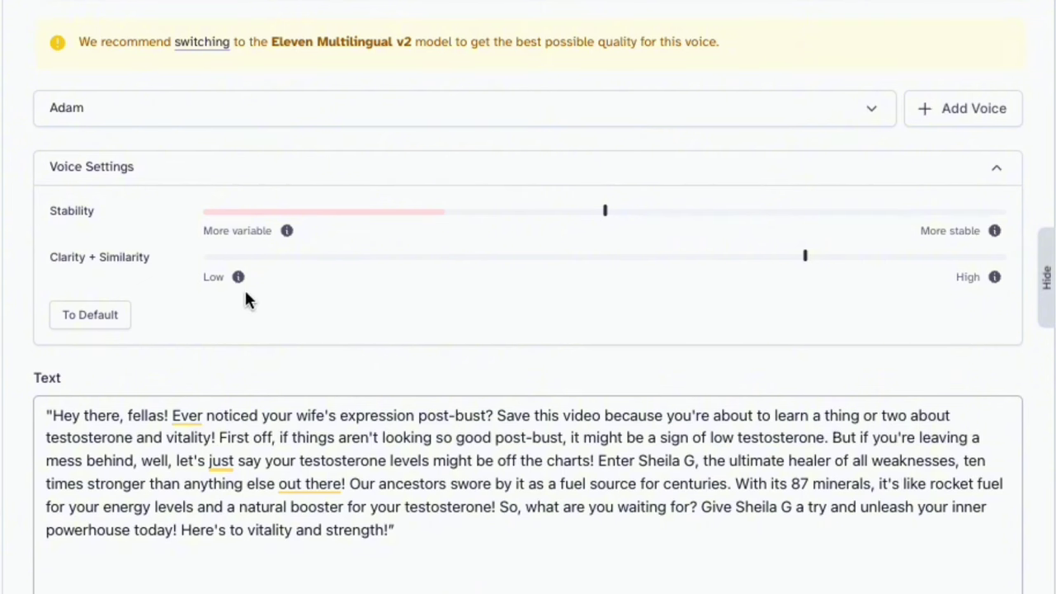
click(994, 169)
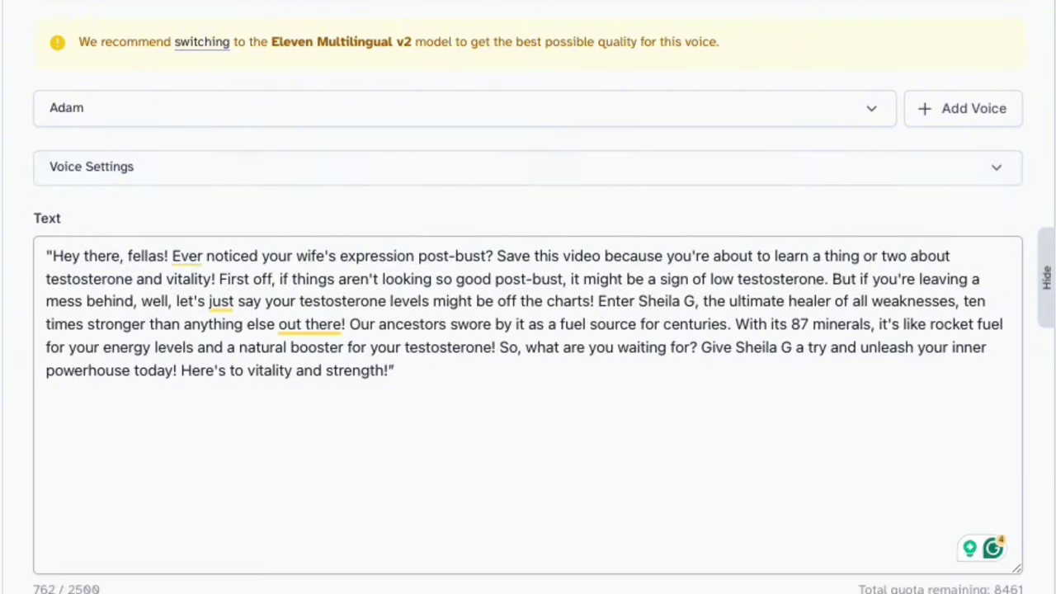
click(547, 394)
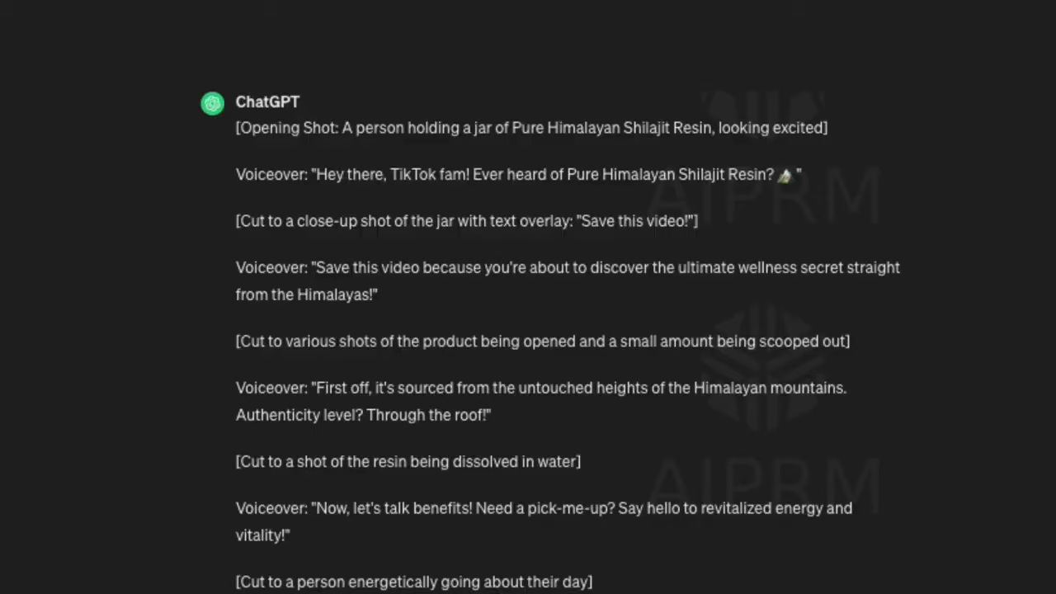
Return to the ChatGPT shilajit prompt and highlight the part of its first line that specifies the video length and hook.
scroll(517, 202, up, 5)
scroll(517, 202, up, 2)
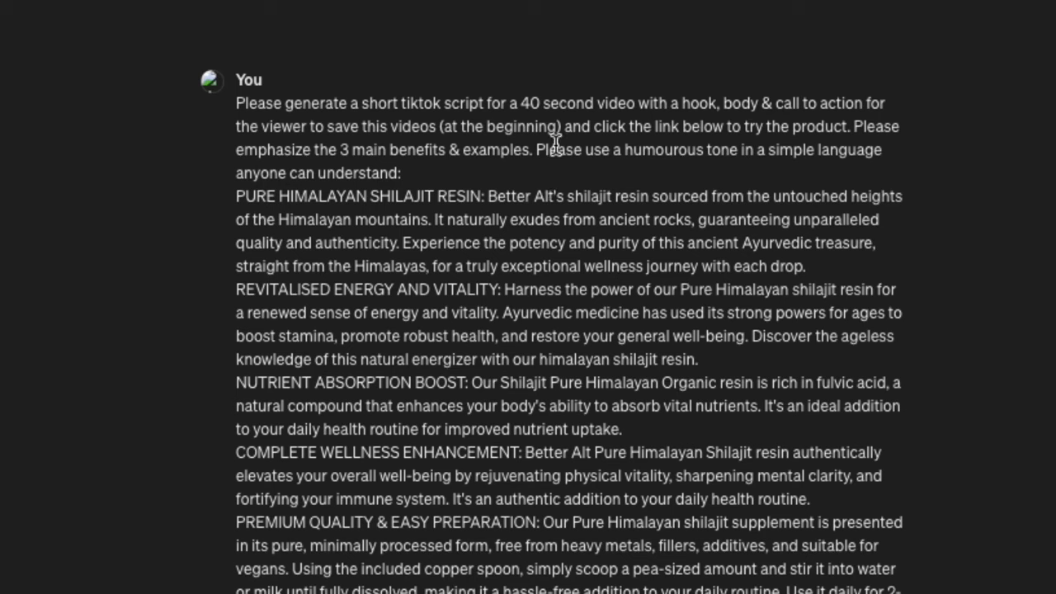
drag(410, 103, 708, 104)
click(622, 110)
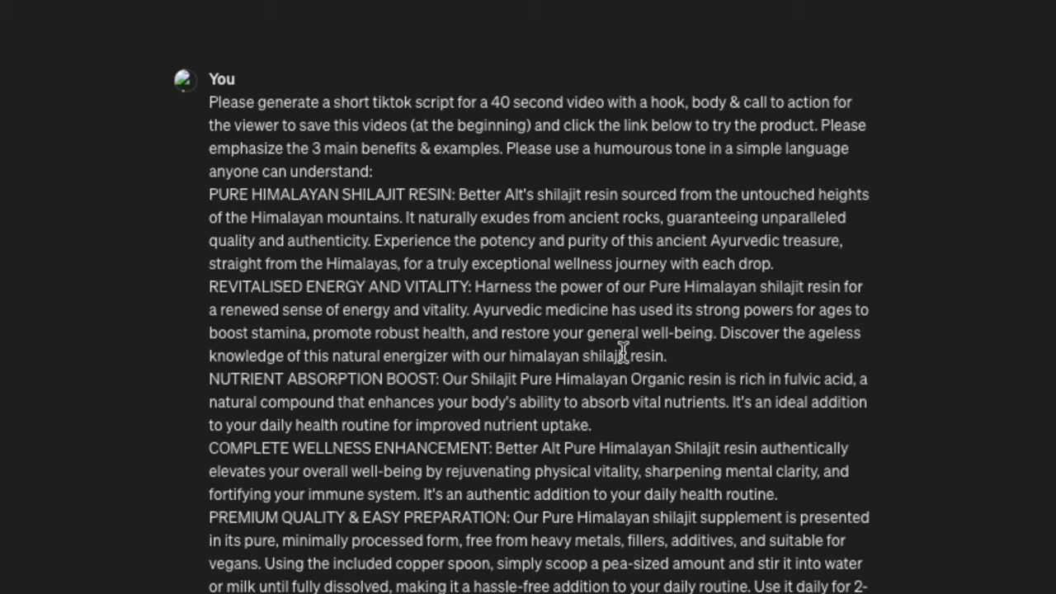
Highlight the "a 40 second video" wording in the prompt's request for a short TikTok script.
drag(335, 103, 684, 122)
click(685, 122)
drag(443, 101, 604, 110)
click(652, 111)
drag(474, 103, 587, 108)
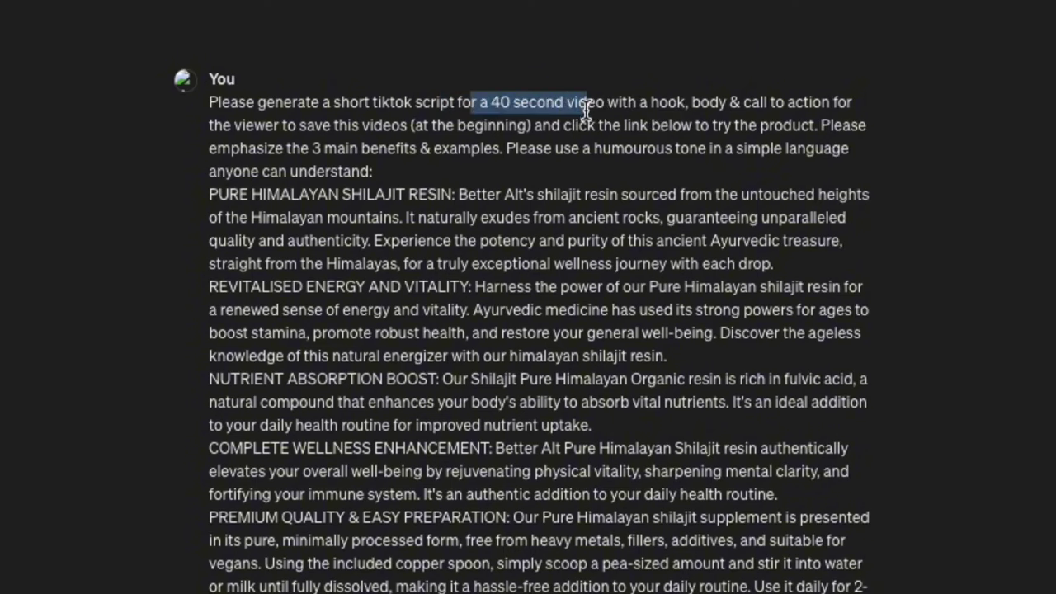
click(611, 108)
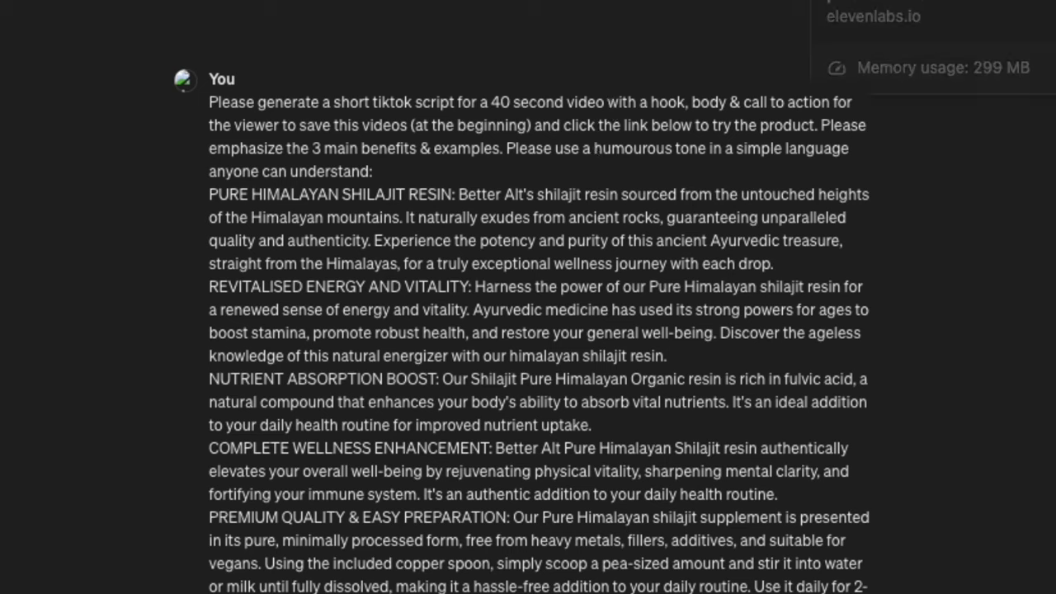
Switch back to the ElevenLabs Speech Synthesis page containing the Sheila G voiceover text.
click(858, 2)
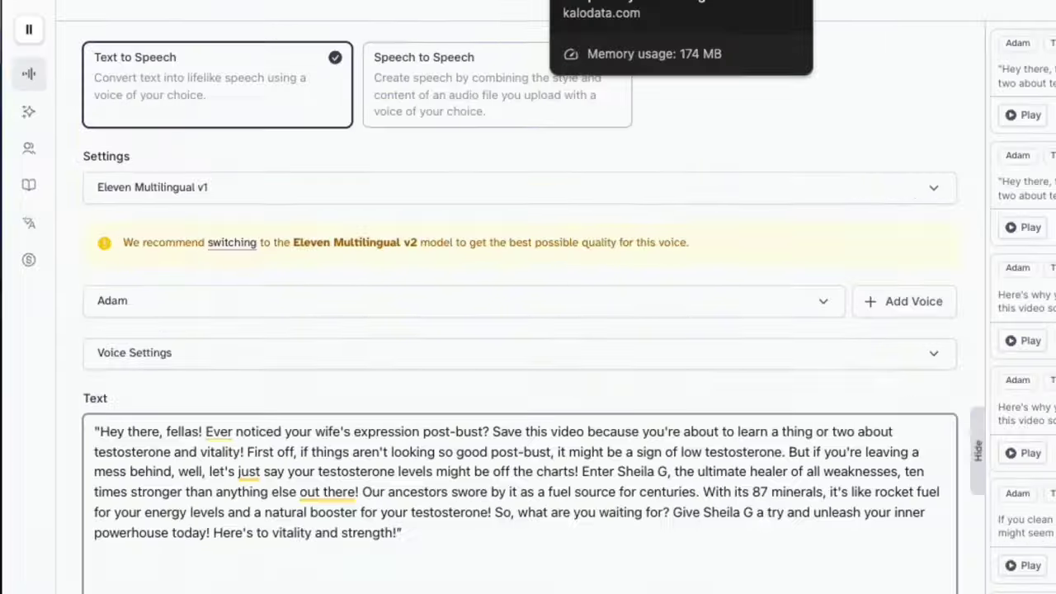
click(494, 2)
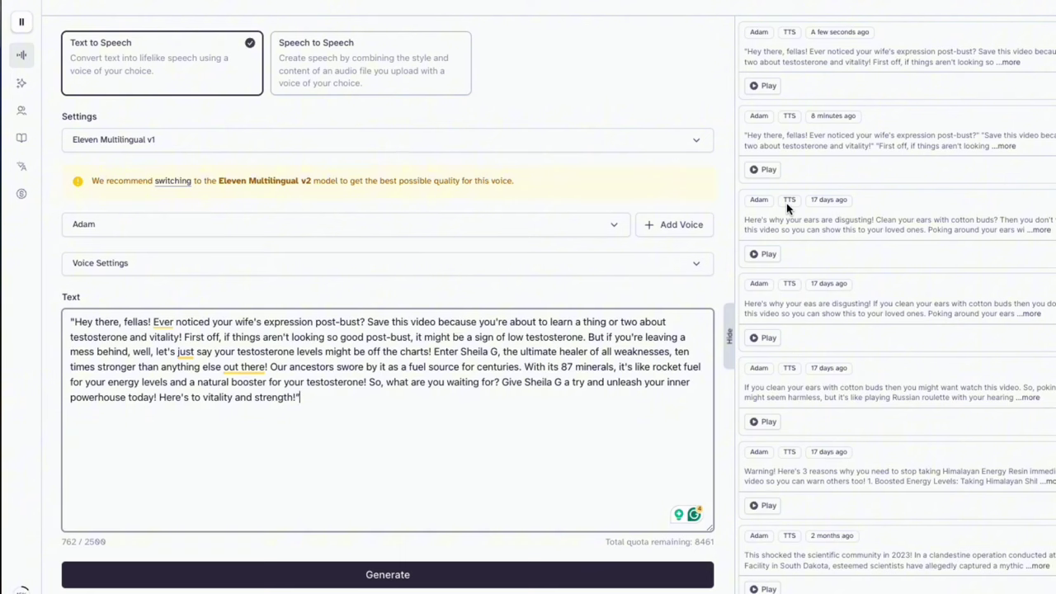
Look through the earlier speech generations and switch to the Kalodata detail page for the "Shilajit will change your life!" video.
scroll(788, 208, down, 2)
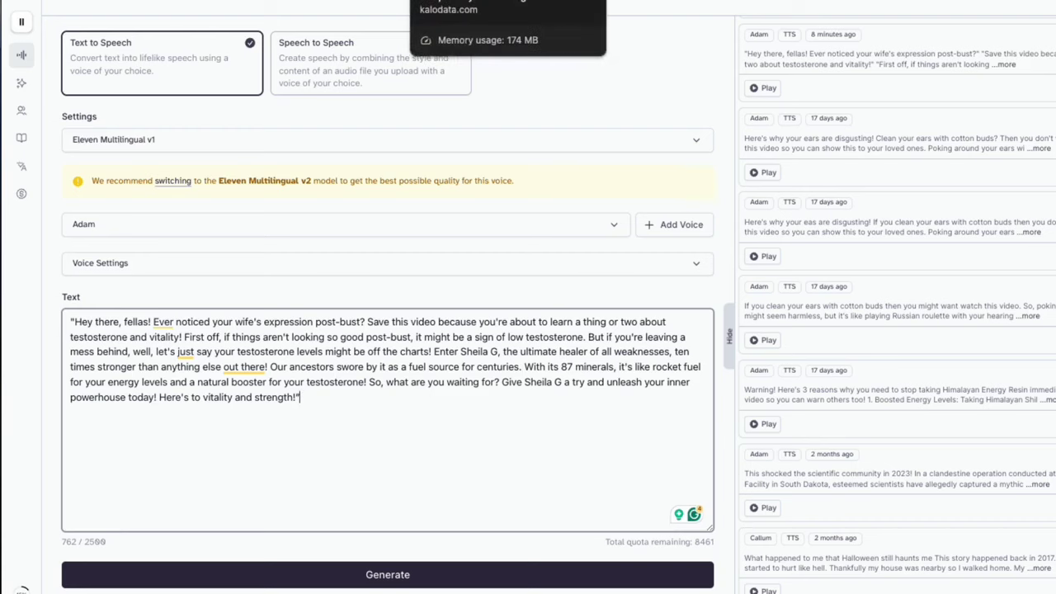
click(462, 3)
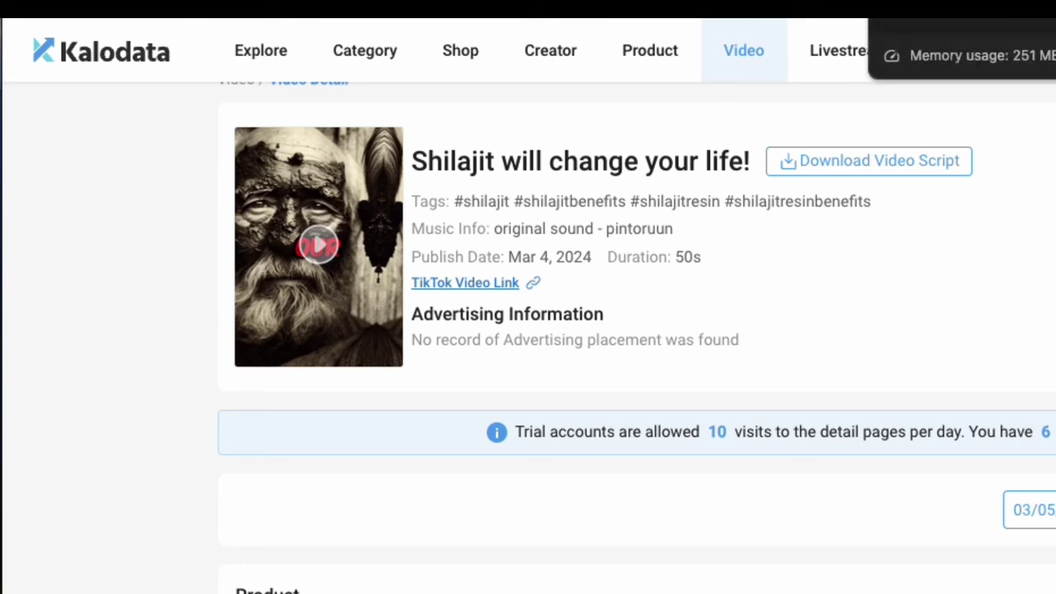
Switch to the Midjourney Bot conversation in Discord and view the generated superhero beach images with their prompt.
click(916, 1)
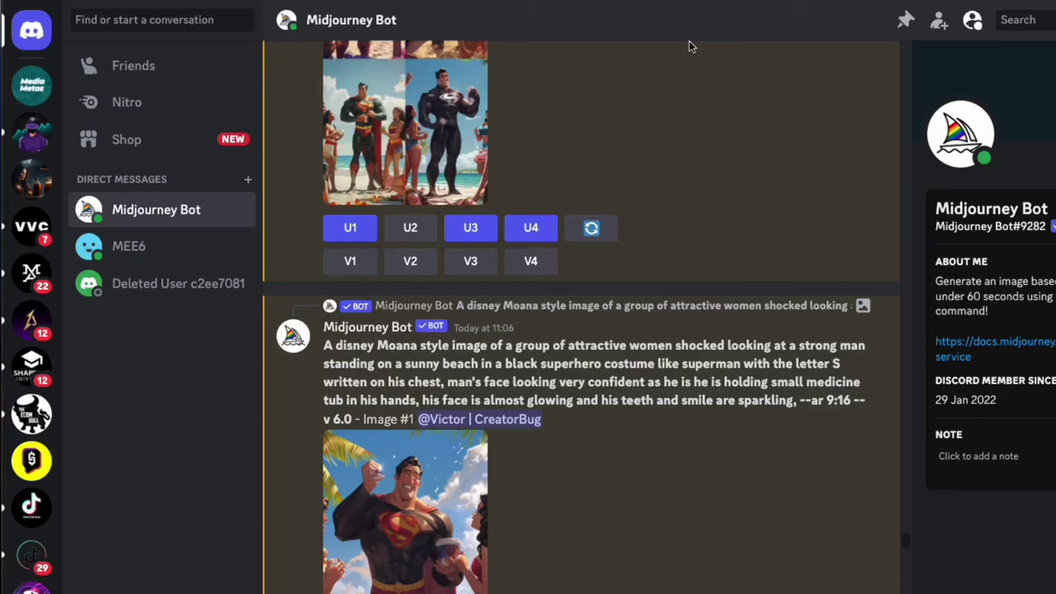
scroll(757, 169, down, 3)
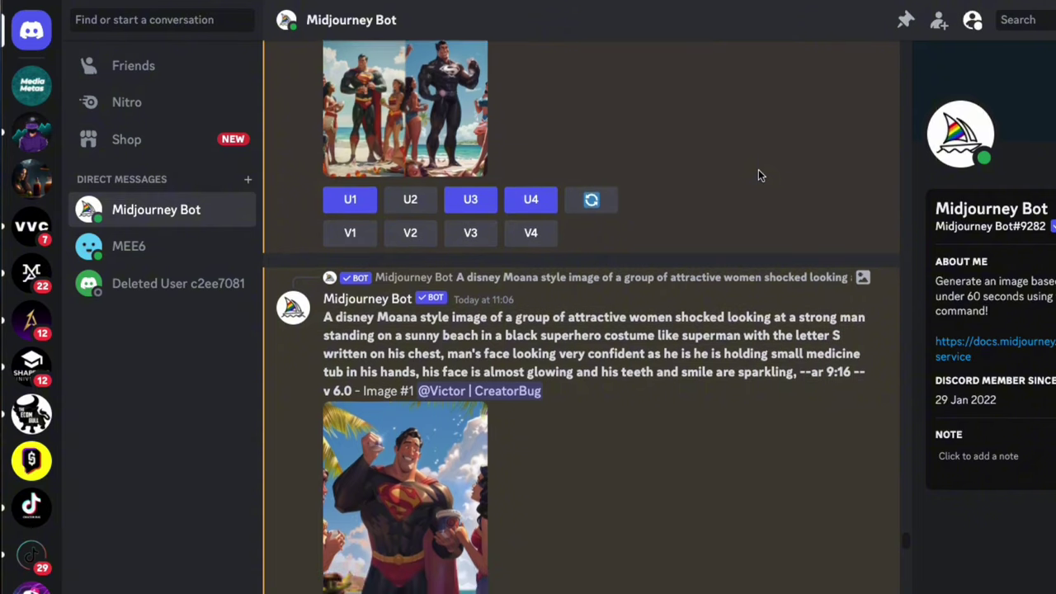
scroll(758, 170, up, 3)
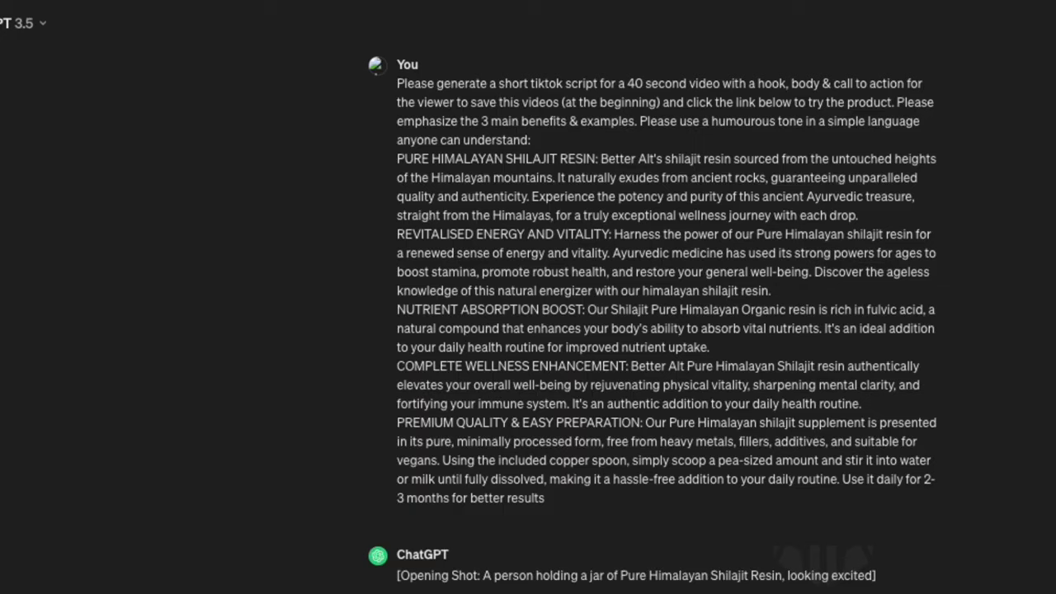
Review ChatGPT's shilajit script and highlight parts of its opening voiceover line, from "Hey there, TikTok fam!" into "Pure Himalayan".
scroll(628, 272, down, 8)
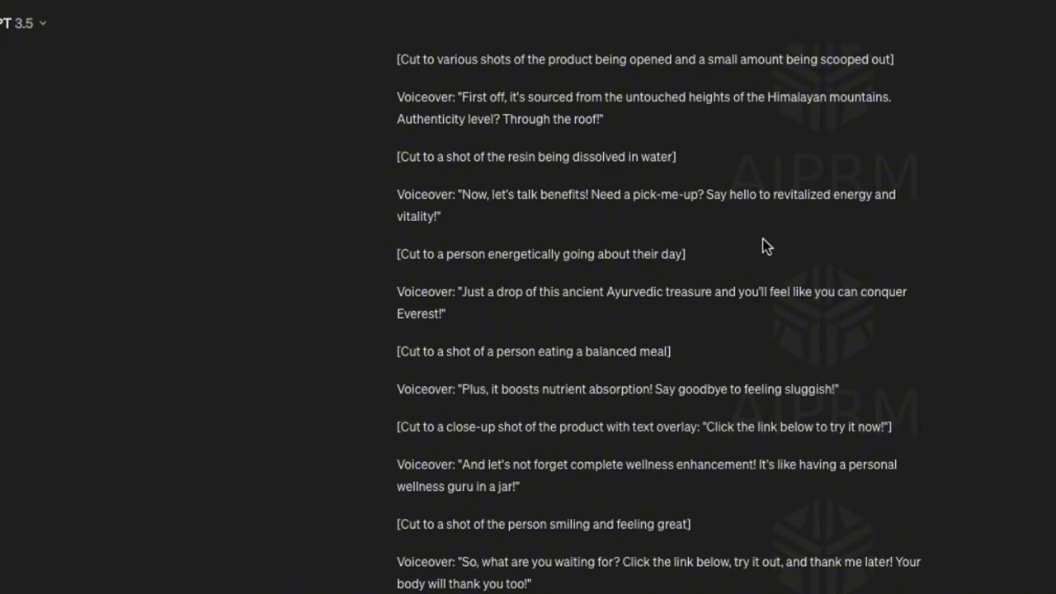
scroll(674, 272, up, 3)
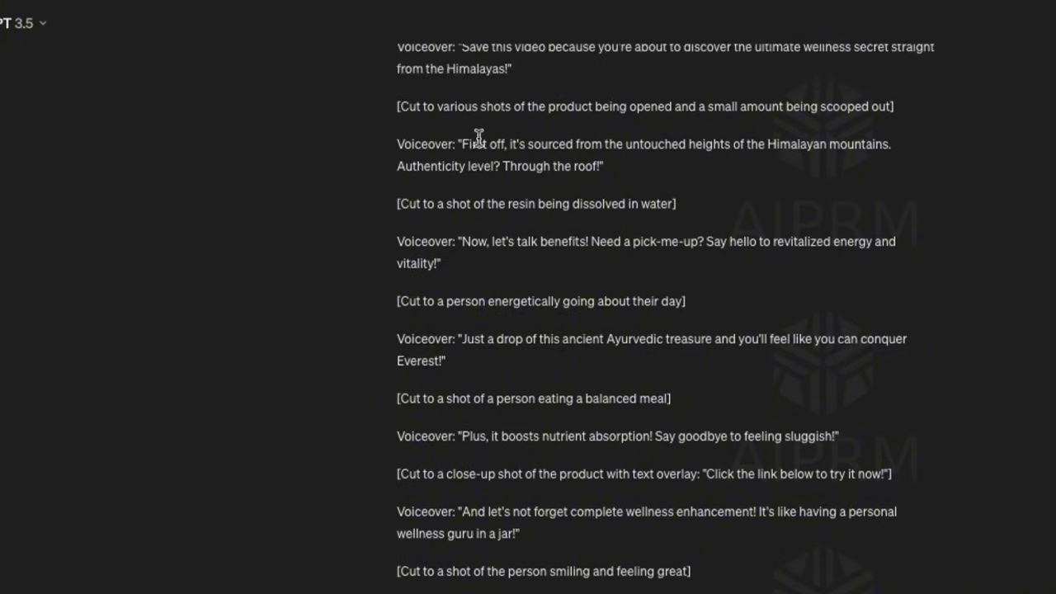
click(469, 104)
scroll(738, 155, up, 2)
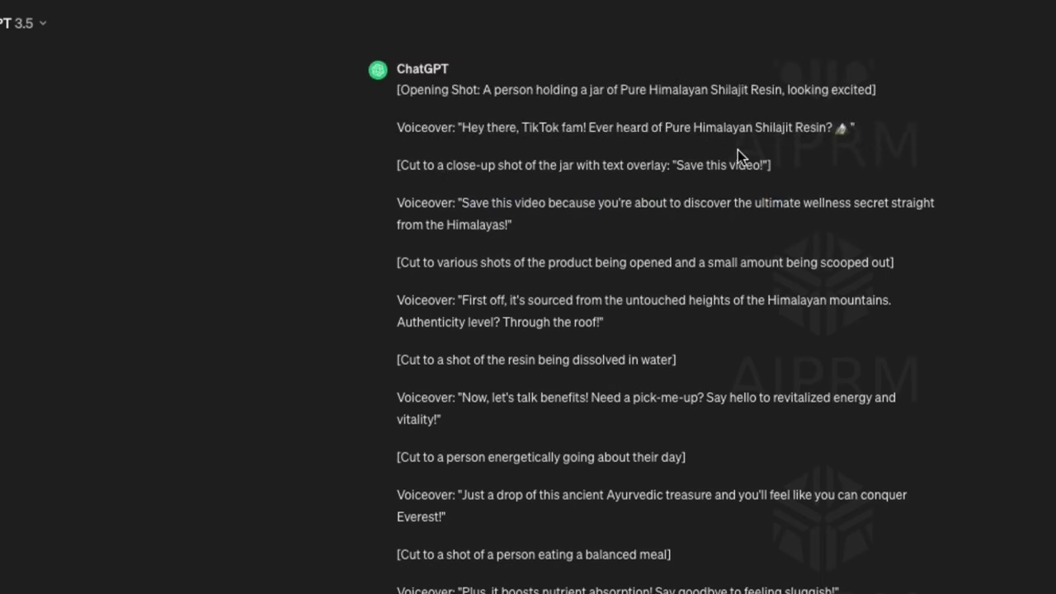
drag(470, 127, 779, 140)
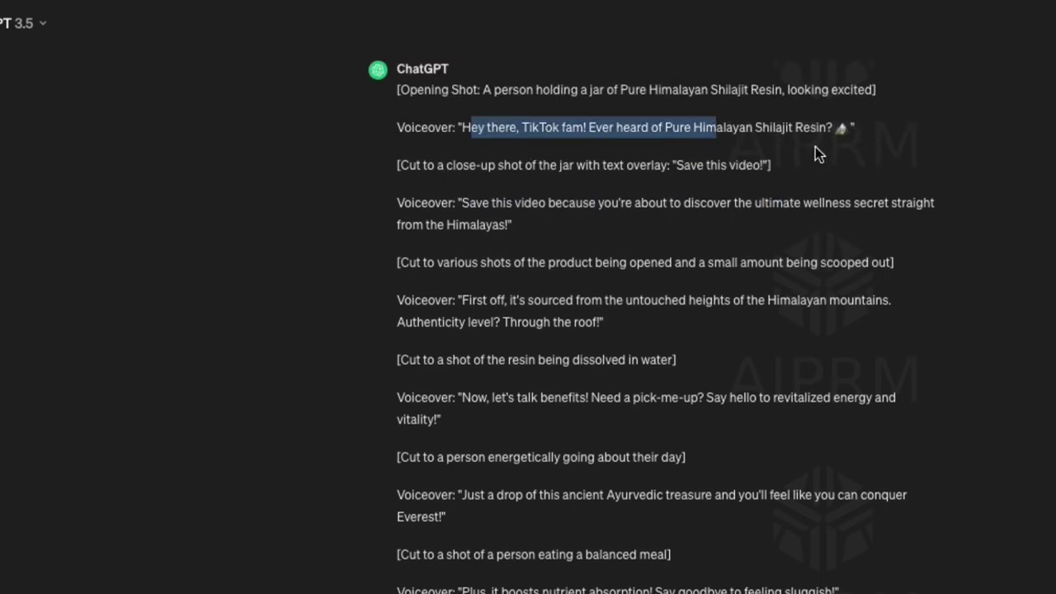
click(812, 147)
drag(521, 127, 706, 131)
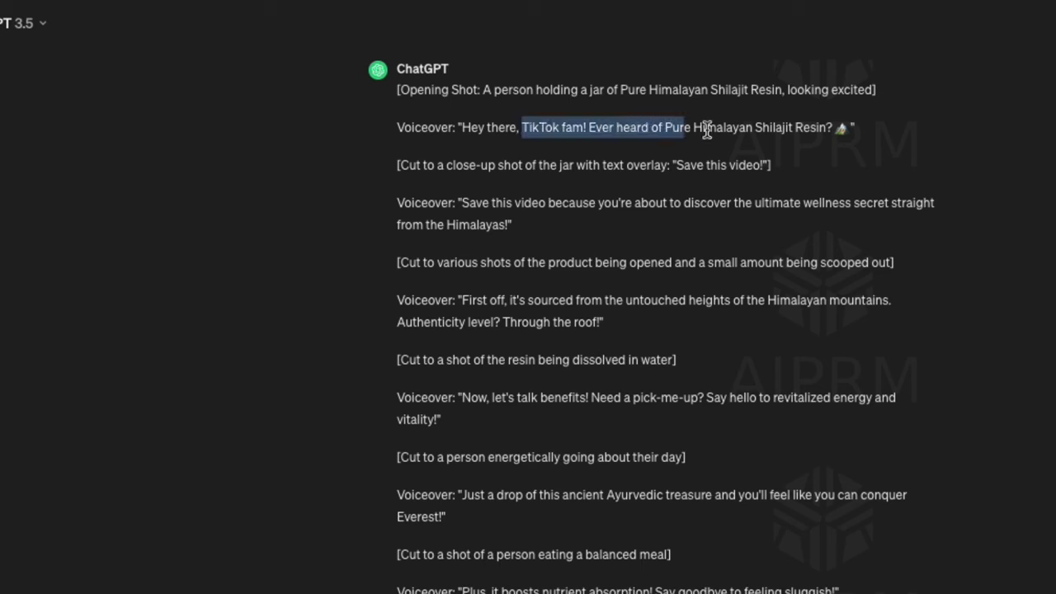
click(778, 130)
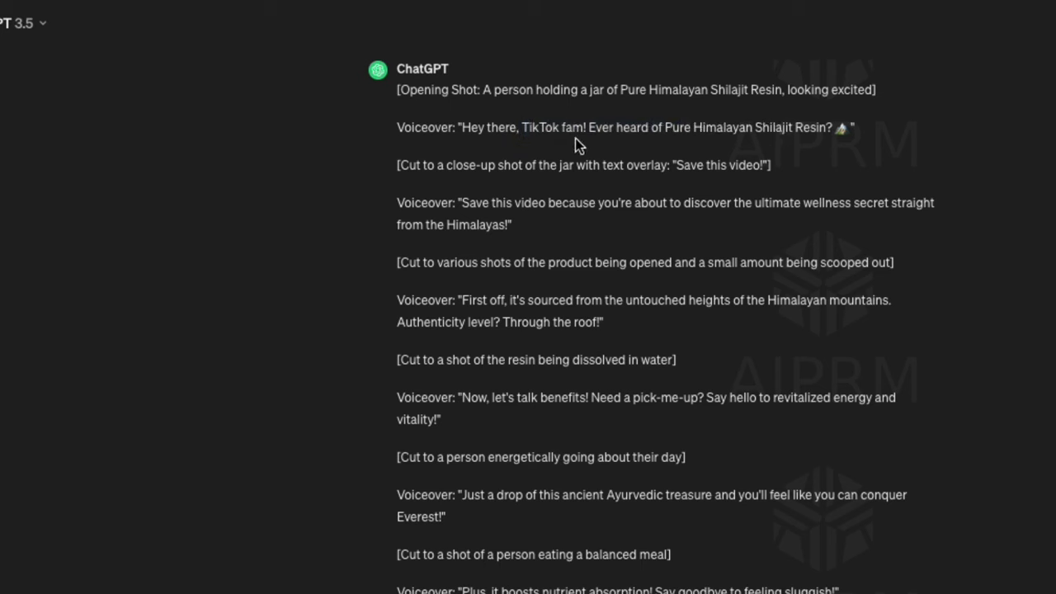
Highlight the "from the untouched heights of the Himalayan mountains" wording in the script's "First off" voiceover line.
scroll(624, 147, down, 1)
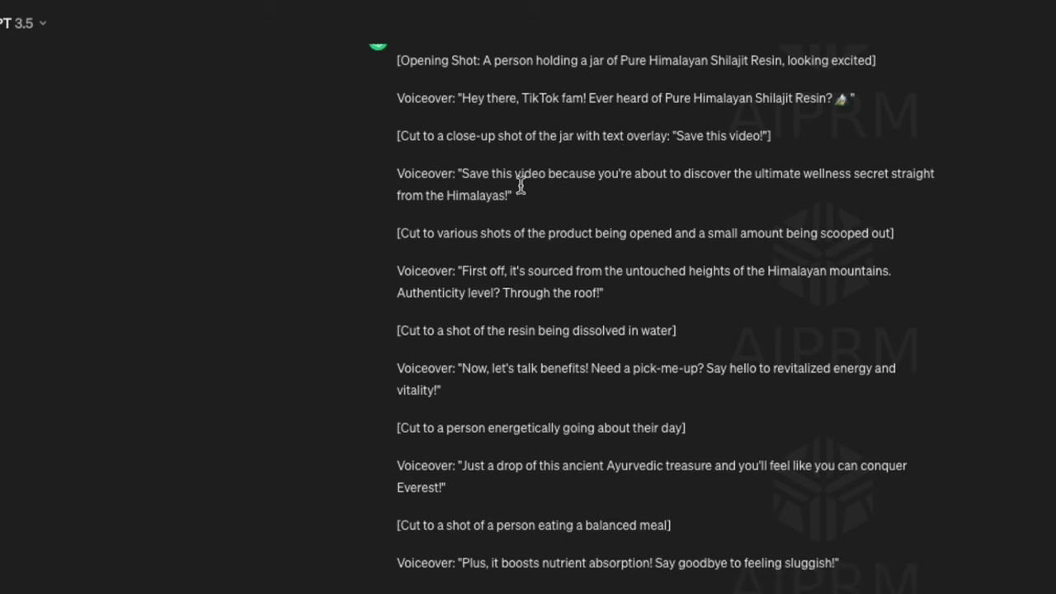
drag(575, 270, 672, 272)
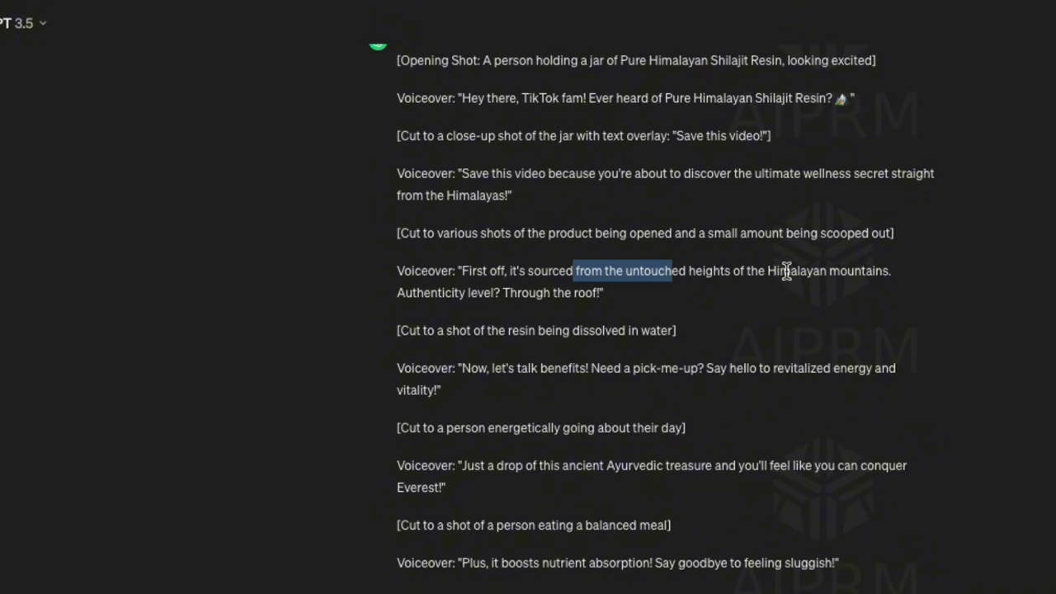
drag(894, 272, 711, 282)
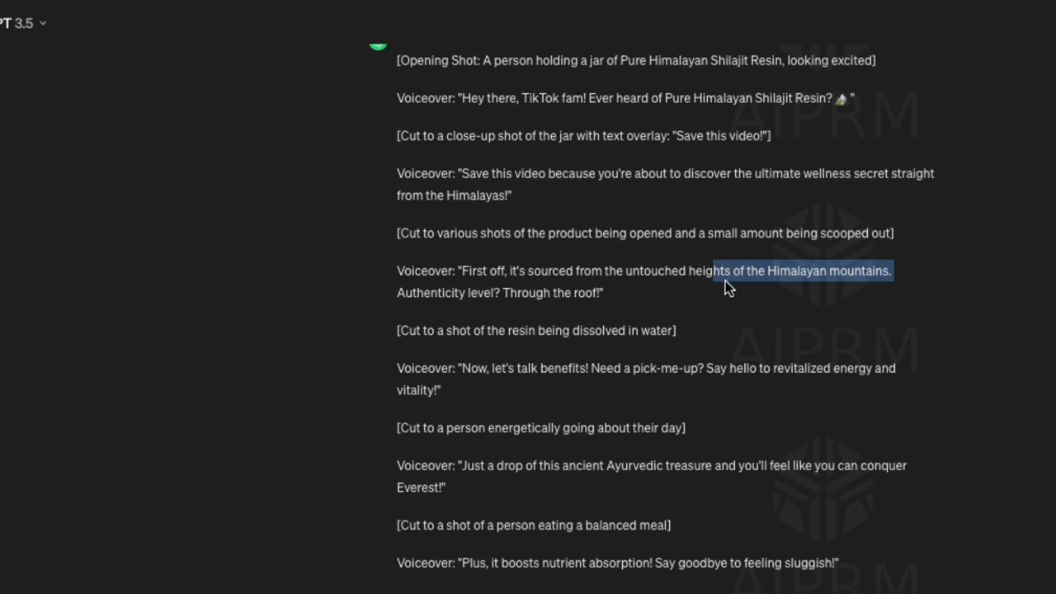
Highlight the "revitalized energy" benefit, the Ayurvedic treasure wording and the product close-up direction further down the script.
scroll(726, 281, down, 2)
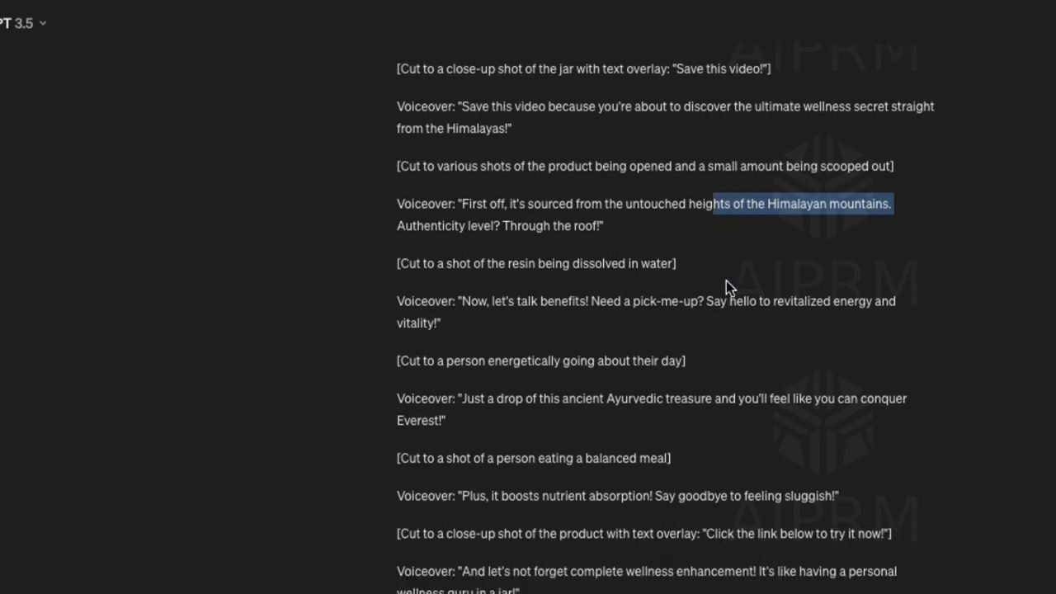
drag(790, 302, 859, 307)
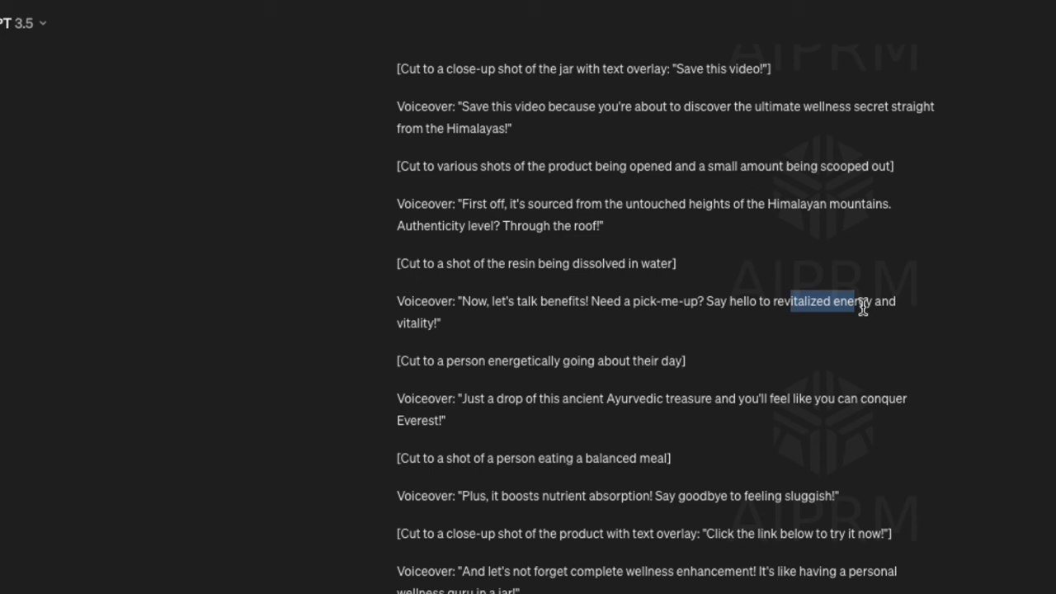
scroll(757, 324, down, 1)
drag(668, 379, 721, 381)
drag(582, 523, 750, 536)
click(752, 540)
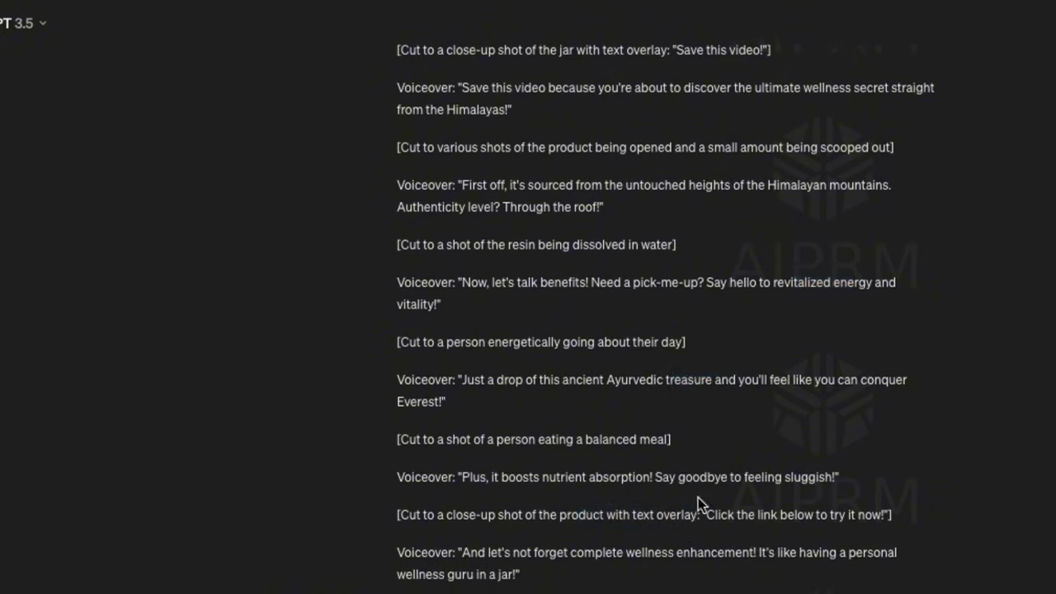
scroll(697, 498, down, 2)
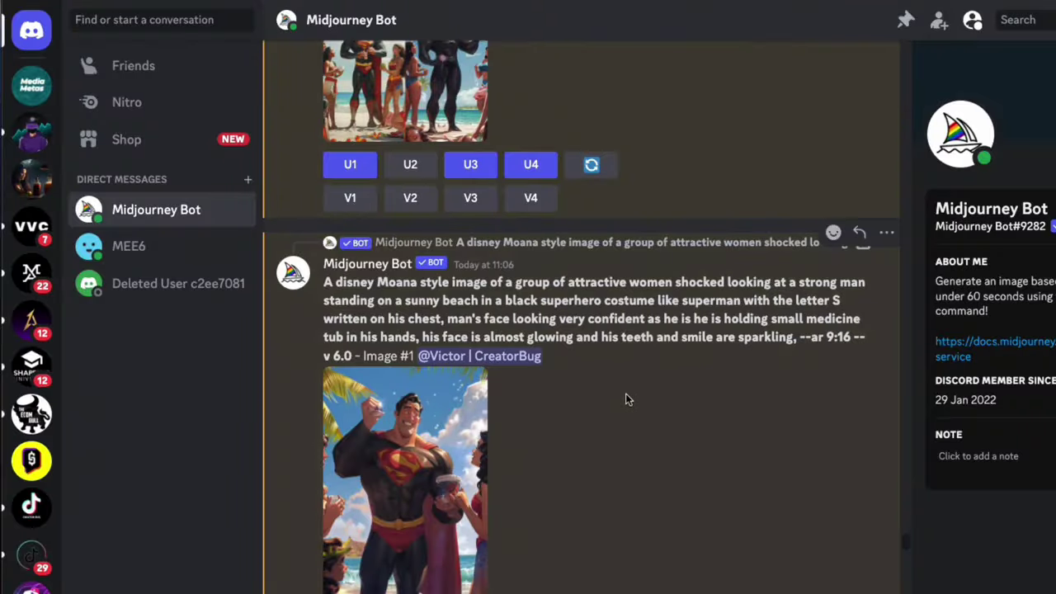
Return to the Midjourney Bot conversation and view the Image #1 superhero picture and its upscale and variation options.
scroll(626, 394, down, 2)
scroll(626, 395, down, 3)
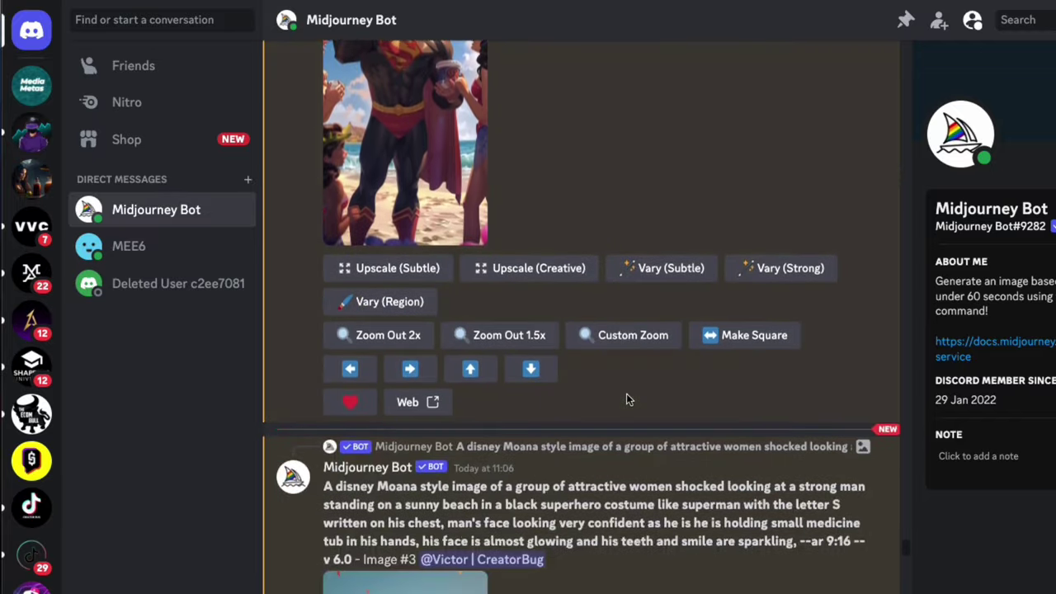
scroll(627, 393, up, 3)
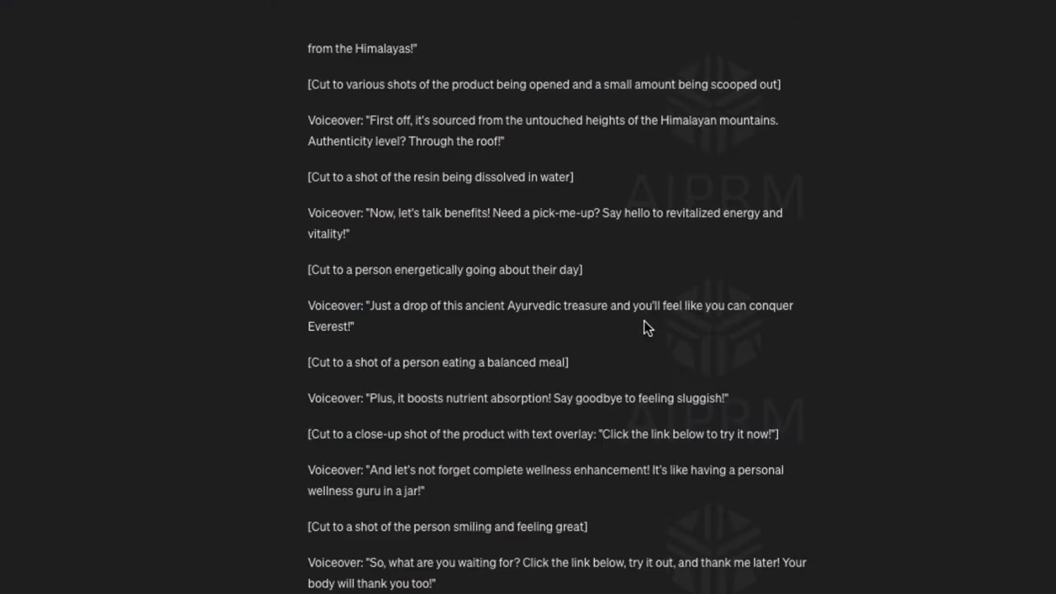
Switch back to the ChatGPT script and read through its remaining shot directions and voiceover lines.
scroll(644, 328, down, 5)
scroll(643, 327, up, 5)
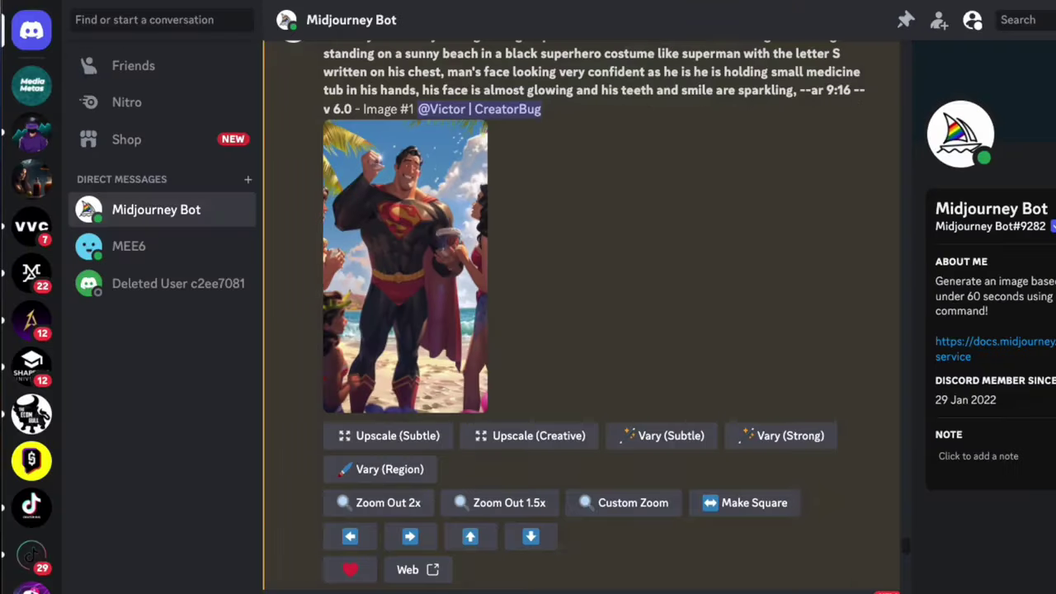
Compare the Image #1, Image #3 and Image #4 superhero beach pictures and their shared prompt in the Midjourney Bot conversation.
scroll(688, 238, up, 3)
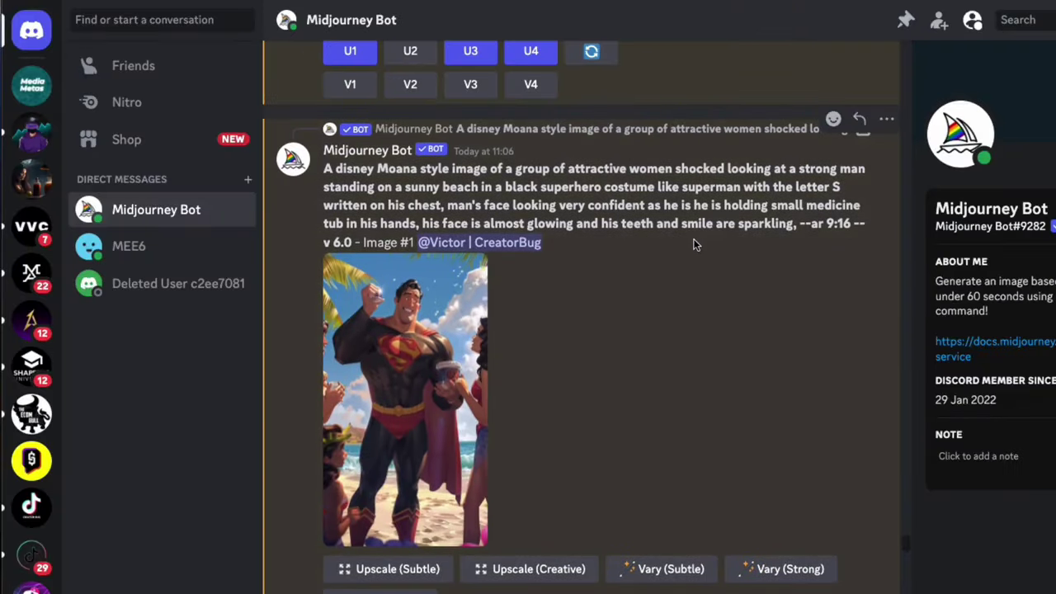
scroll(693, 244, down, 2)
scroll(693, 239, up, 3)
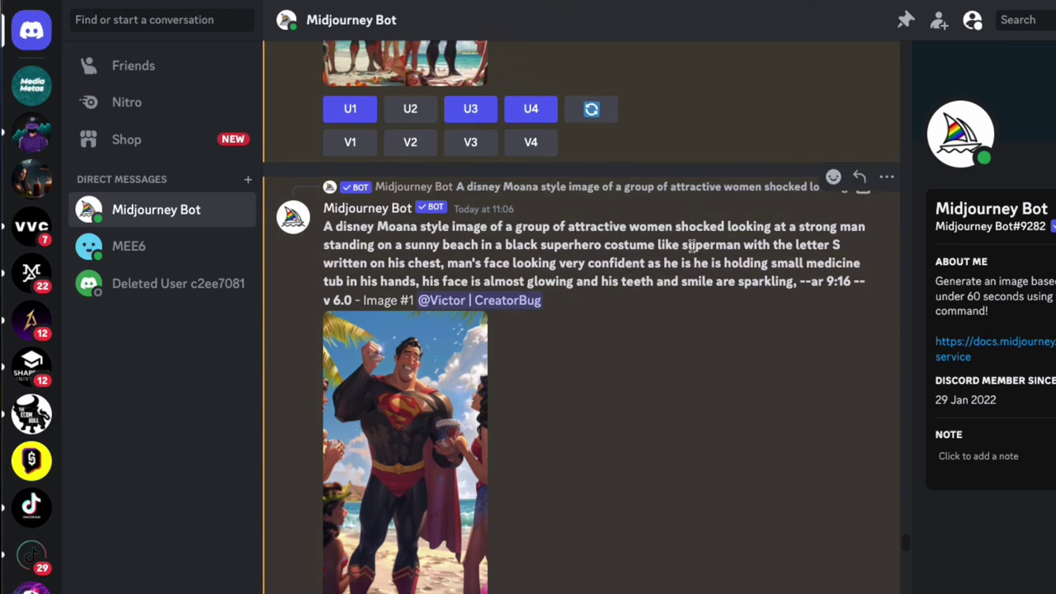
scroll(693, 244, down, 3)
scroll(693, 250, down, 5)
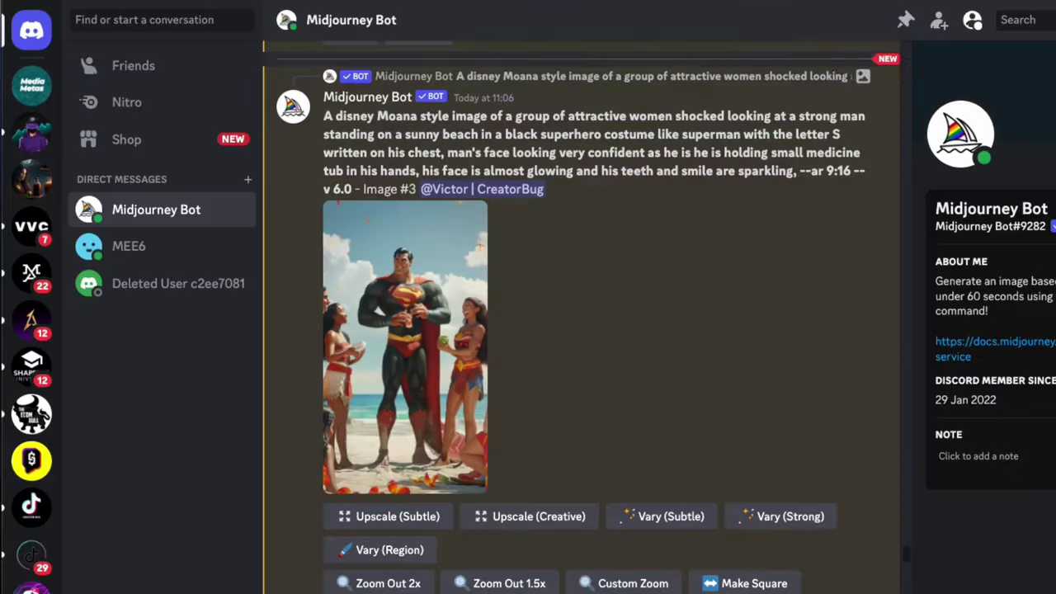
scroll(691, 330, down, 5)
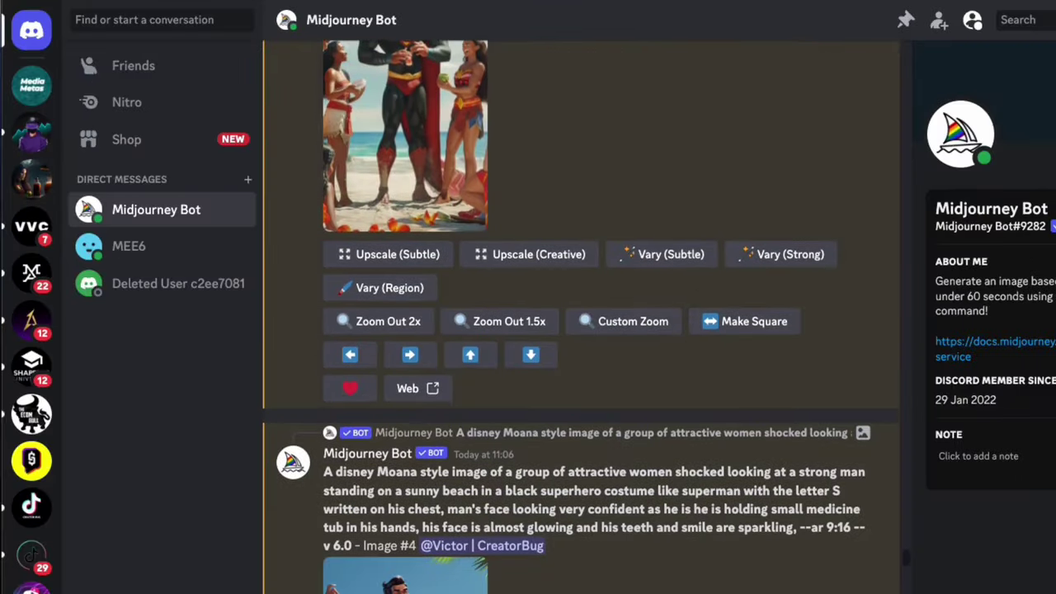
scroll(692, 332, down, 7)
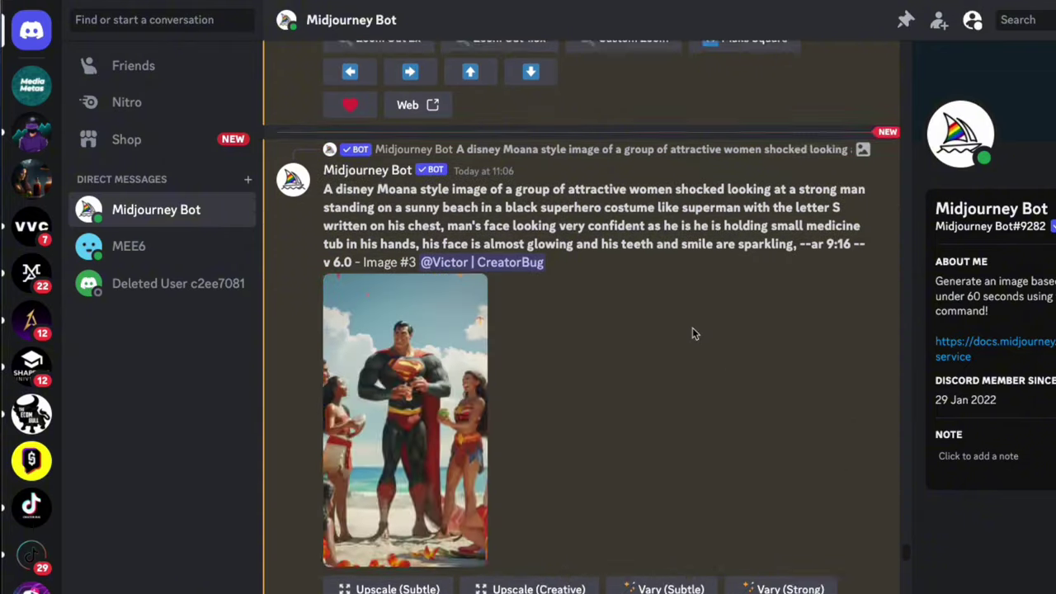
scroll(692, 334, up, 1)
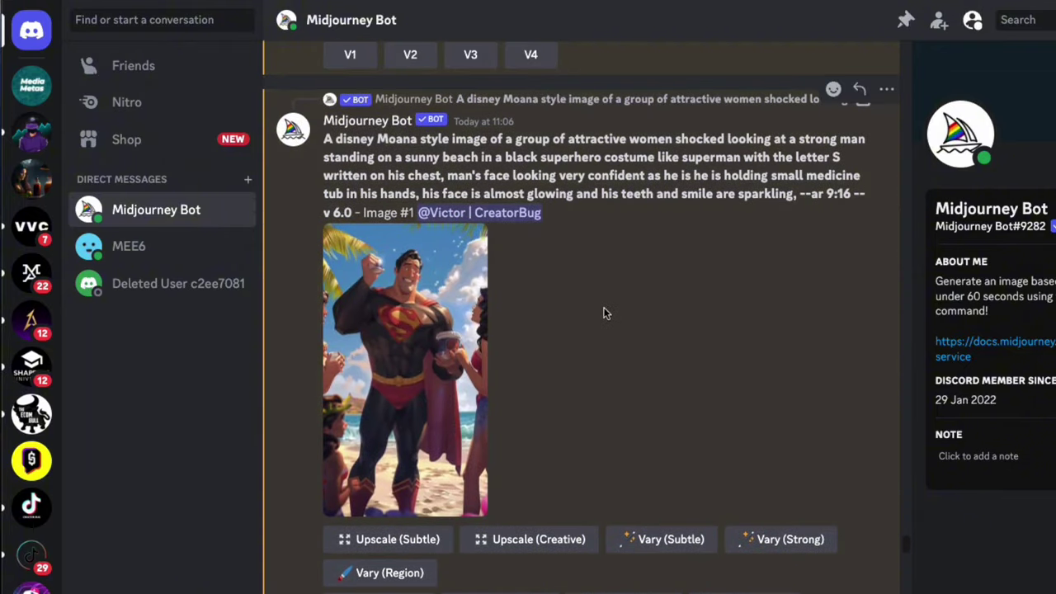
scroll(611, 311, down, 4)
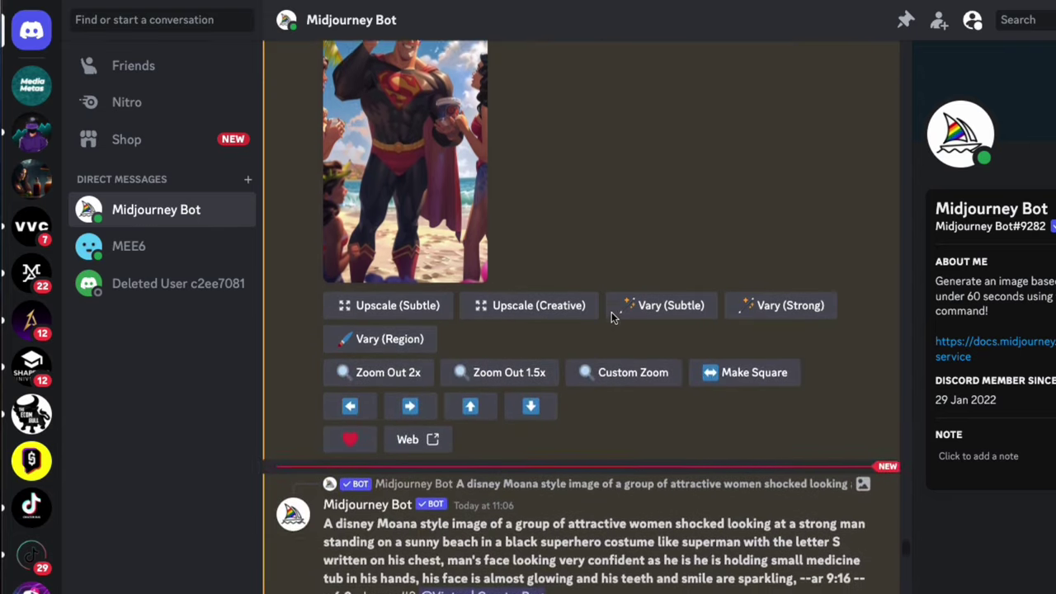
scroll(611, 312, down, 5)
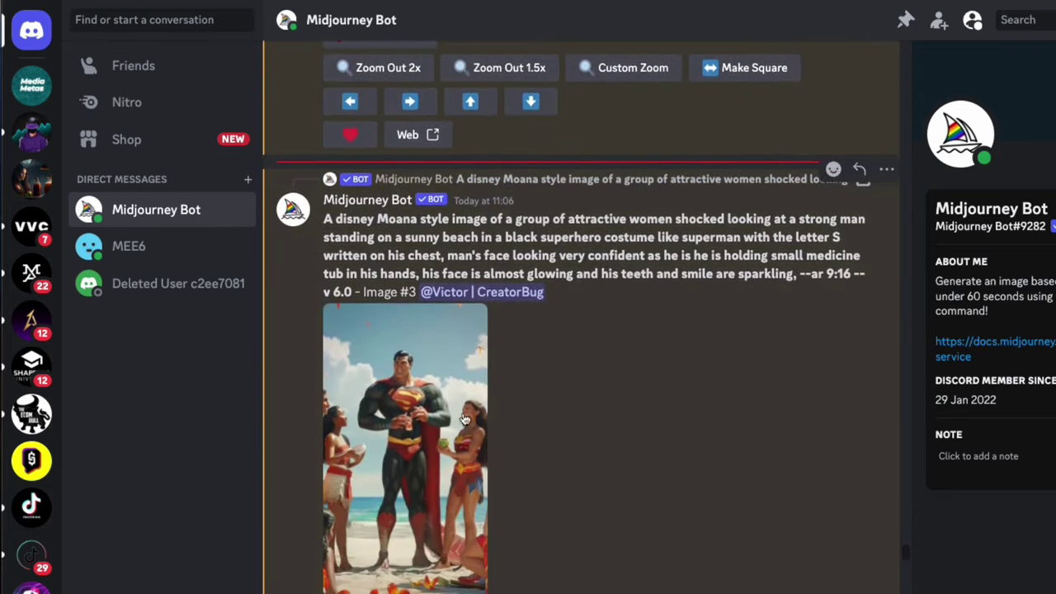
Enlarge the Image #3 superhero picture, show its save and copy options, and close the preview without saving.
click(431, 442)
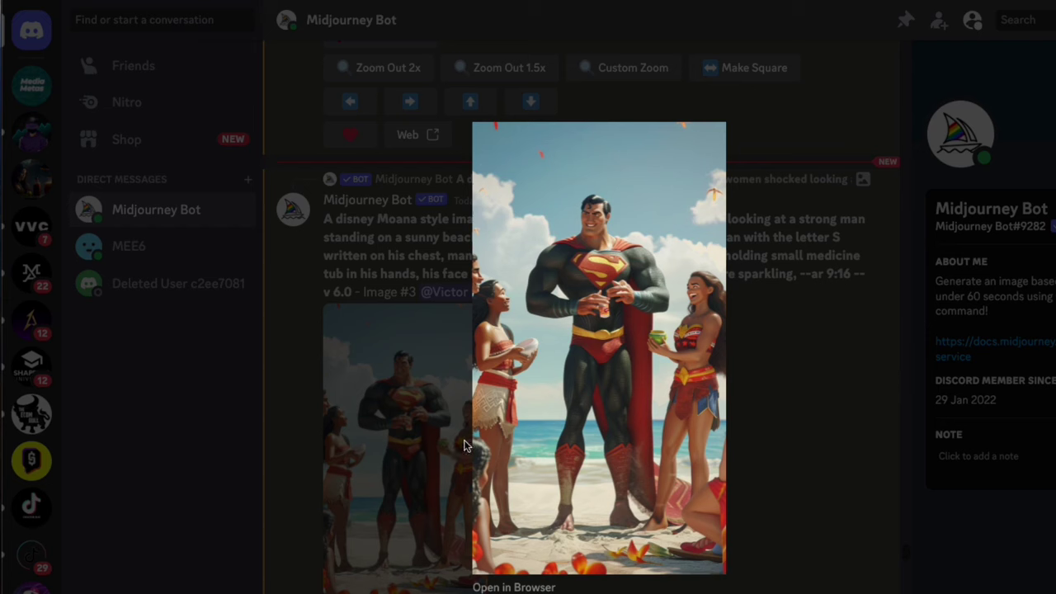
right_click(579, 414)
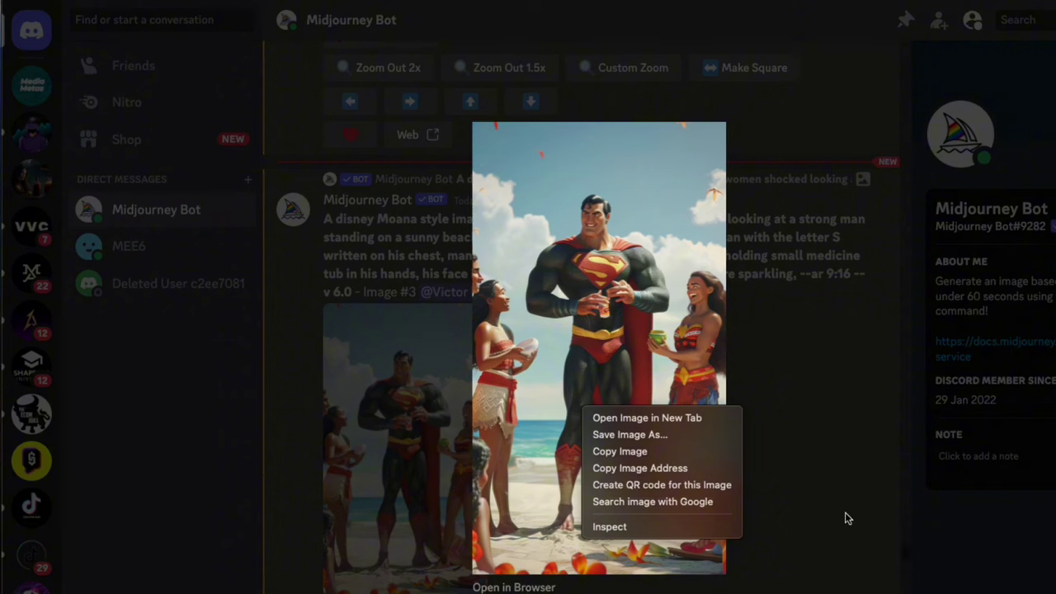
click(805, 505)
click(805, 503)
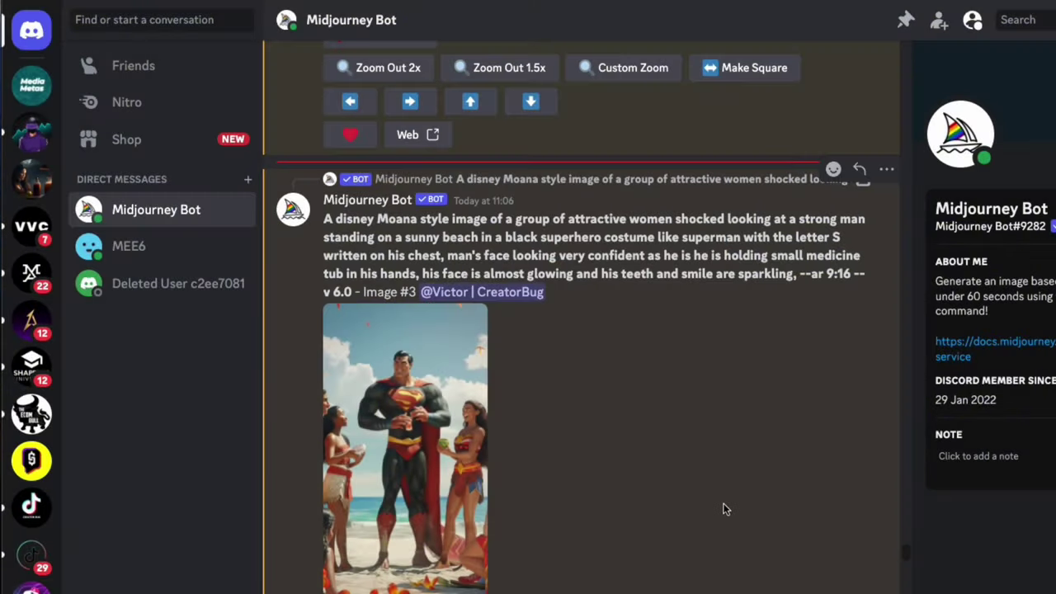
Examine the Image #4 picture of the superhero in the black suit and its prompt.
scroll(723, 508, down, 8)
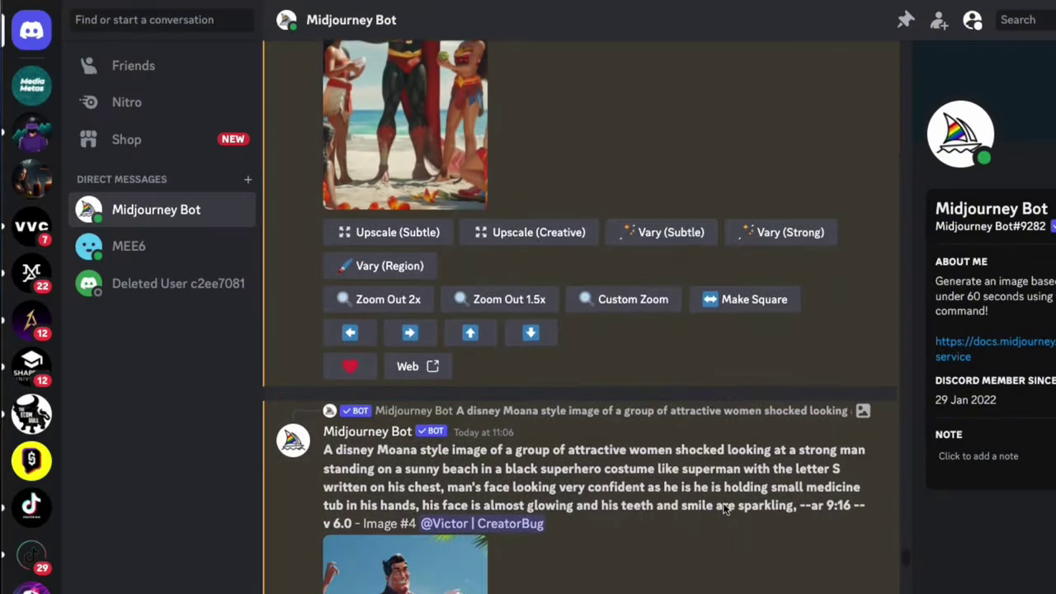
scroll(722, 509, down, 5)
scroll(722, 509, up, 6)
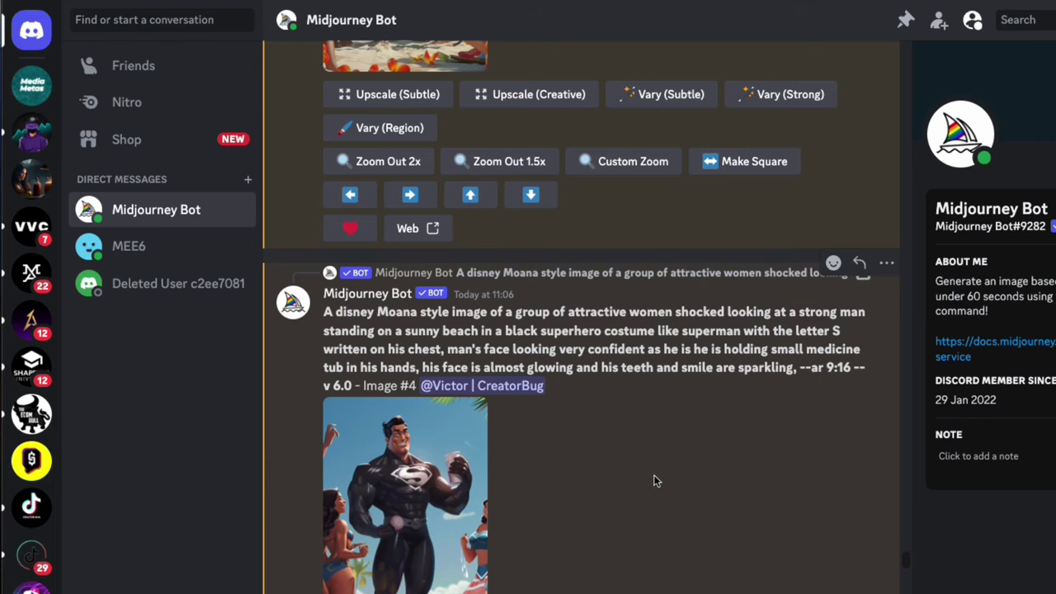
scroll(650, 476, down, 3)
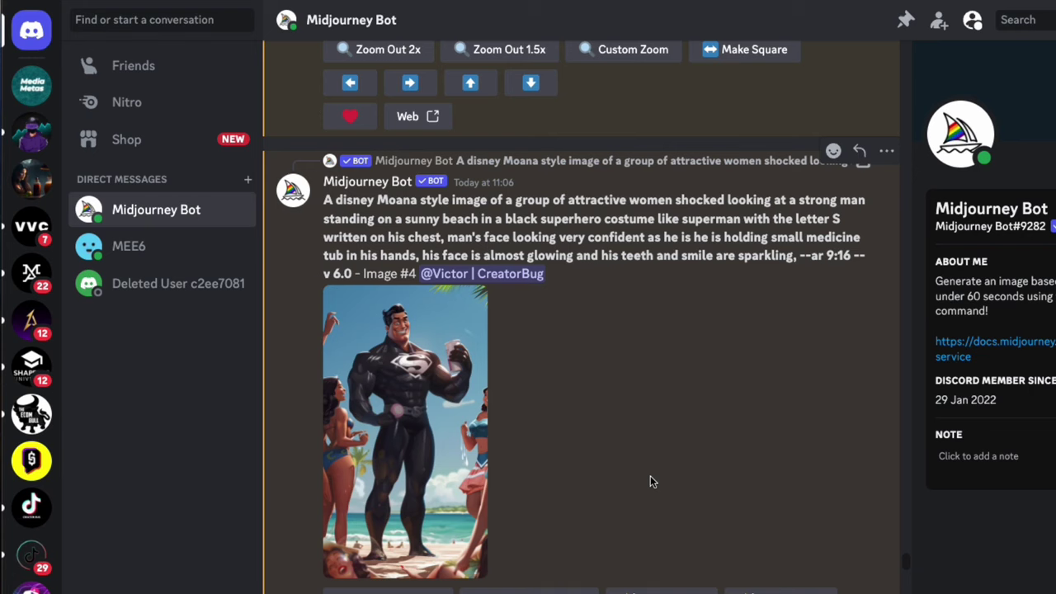
Examine the Image #4 picture of the superhero flying through the clouds with a medicine tub, along with its prompt.
scroll(650, 482, down, 5)
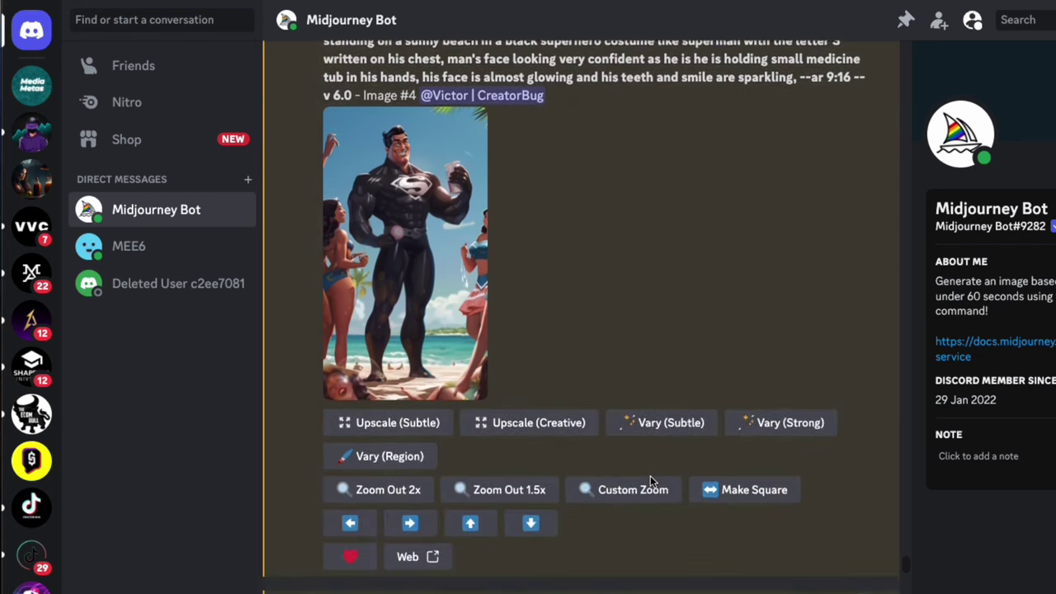
scroll(649, 475, down, 13)
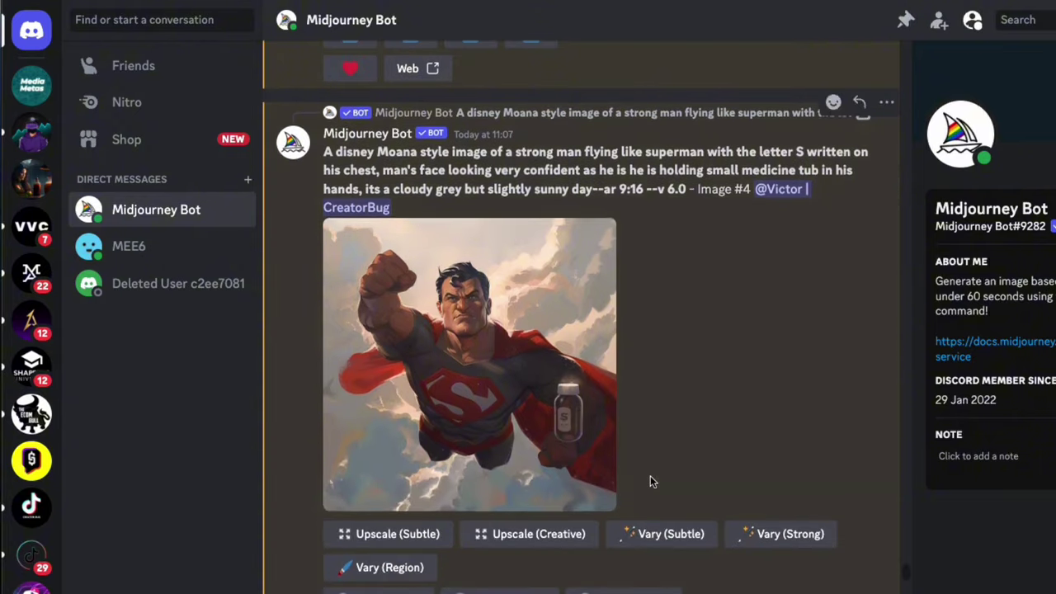
scroll(649, 482, down, 7)
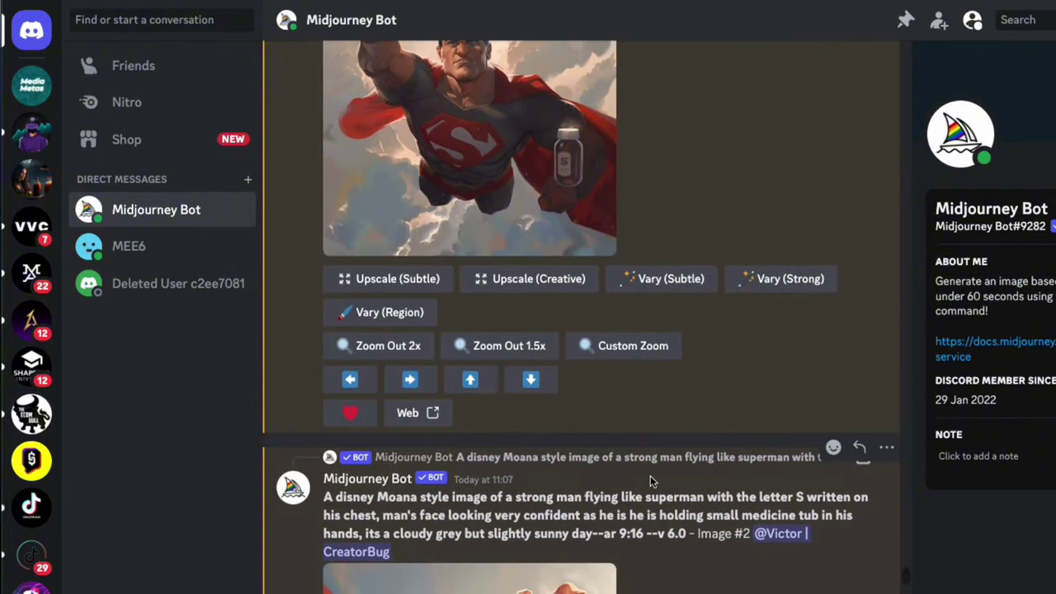
scroll(701, 476, up, 3)
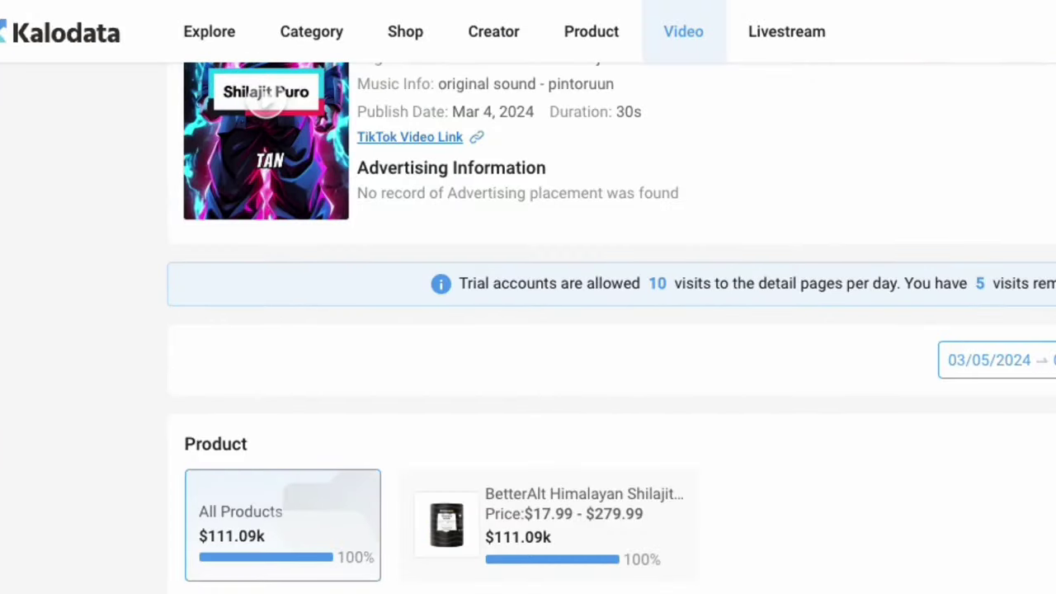
Switch to Kalodata and review the Shilajit Puro video's details and linked product.
scroll(784, 335, up, 1)
scroll(784, 335, down, 1)
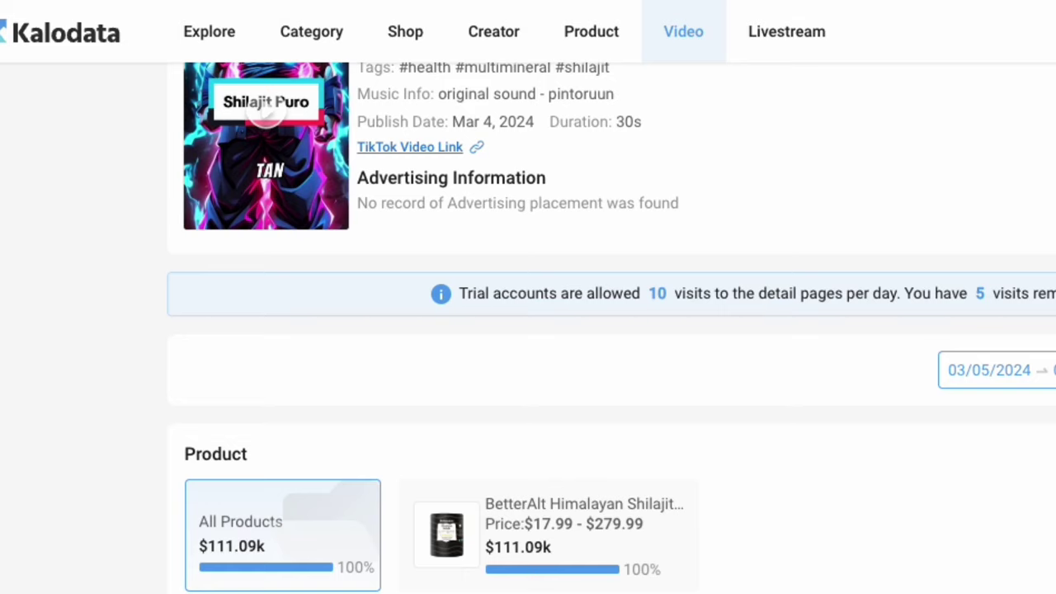
scroll(610, 330, up, 2)
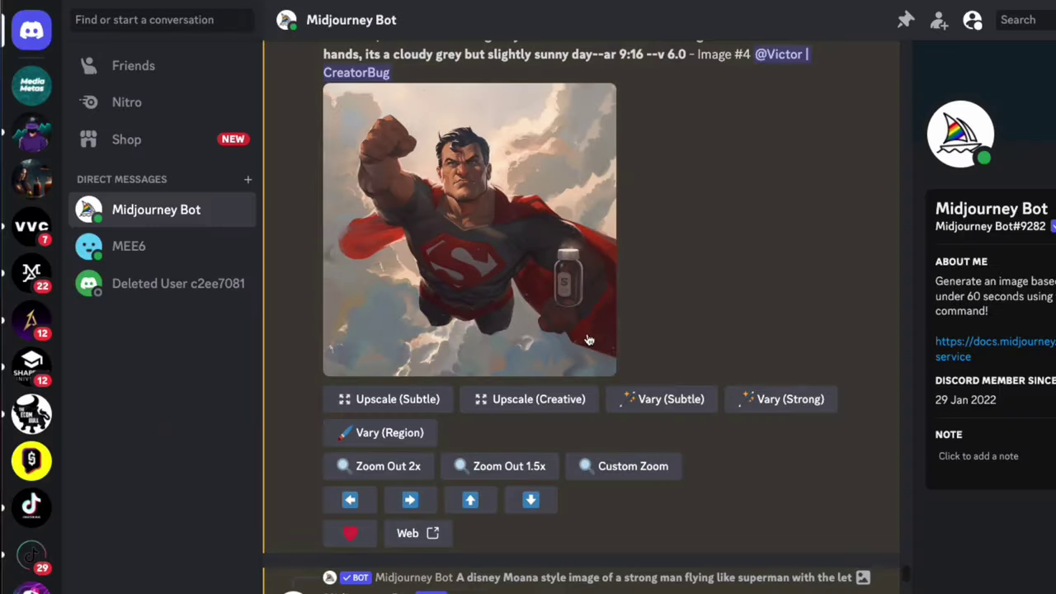
Return to the Midjourney Bot conversation and look back through the superhero beach pictures around Image #3.
scroll(588, 342, up, 5)
scroll(569, 342, up, 10)
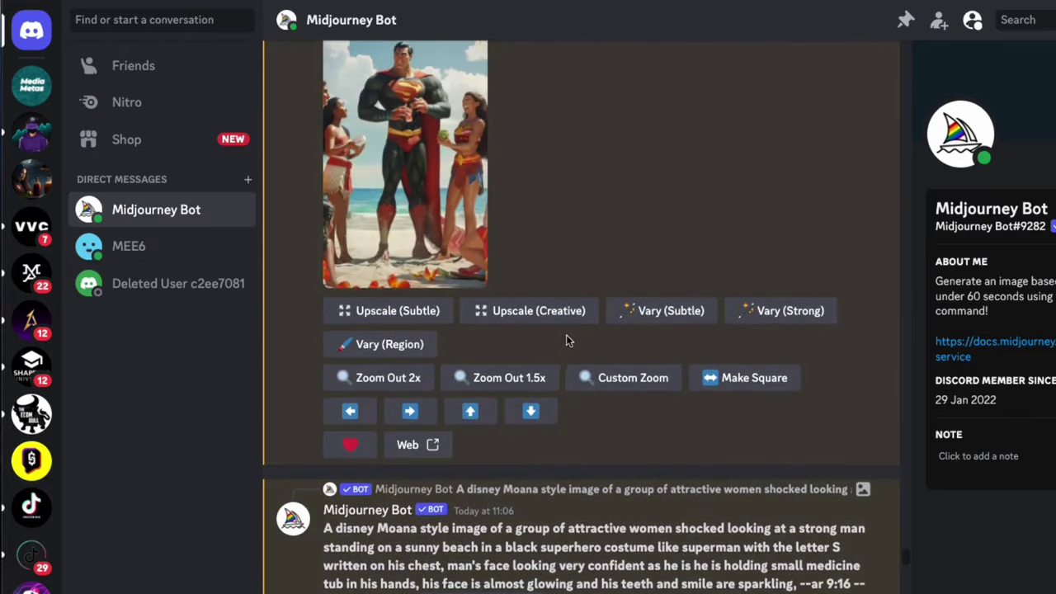
scroll(532, 246, up, 2)
scroll(533, 246, up, 6)
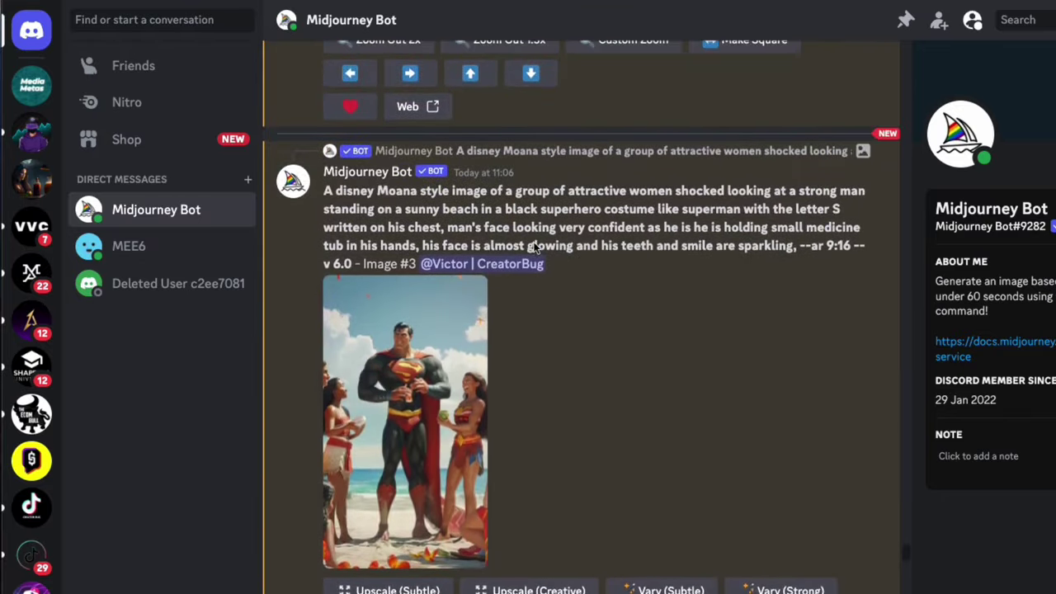
scroll(534, 247, up, 2)
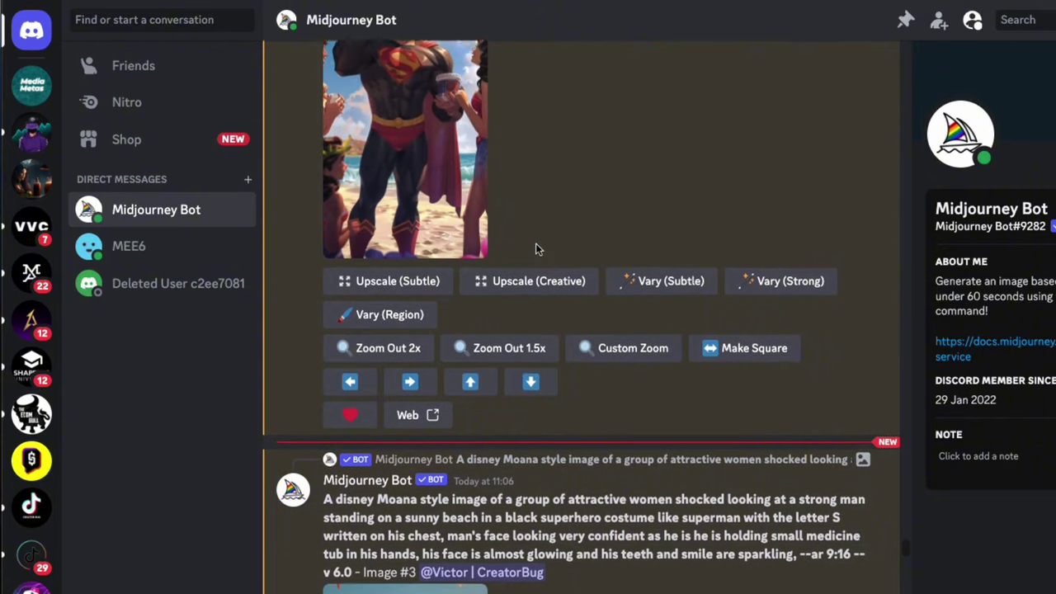
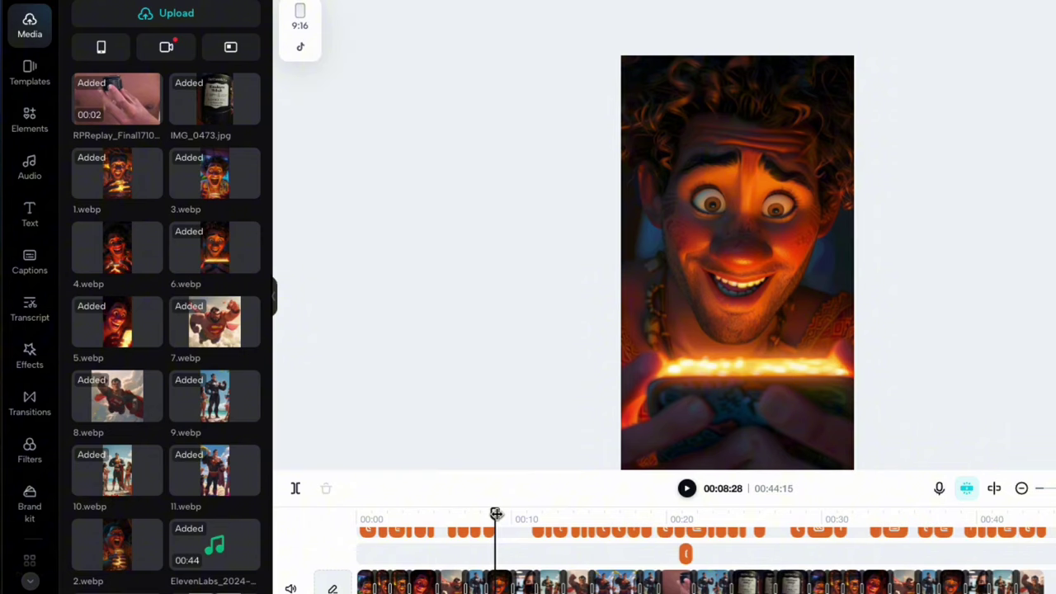
Switch to the CapCut project and review the timeline tracks, scrubbing through the video's opening seconds.
scroll(496, 514, right, 1)
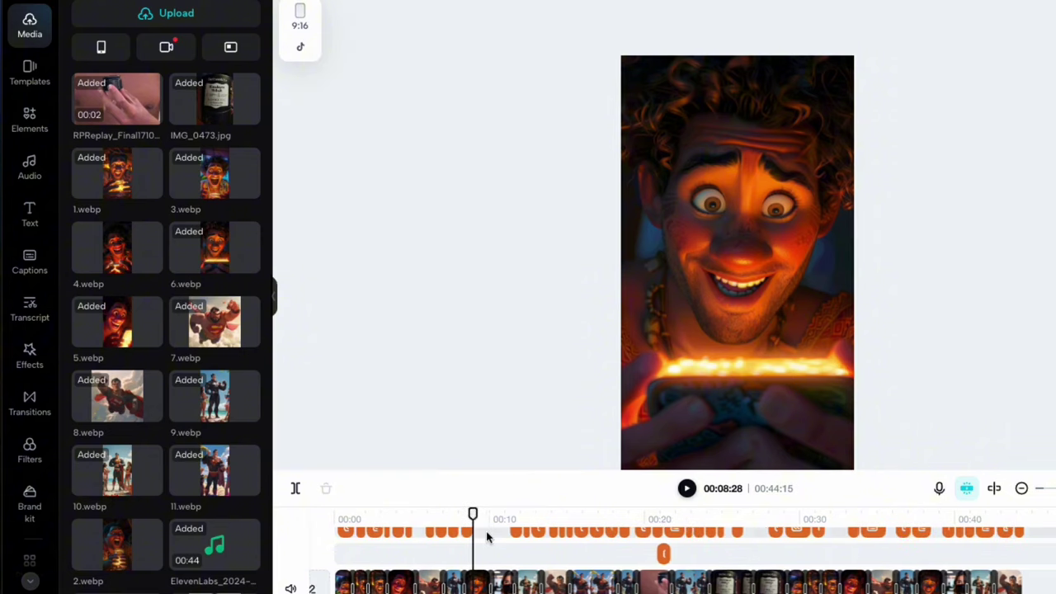
scroll(505, 575, up, 2)
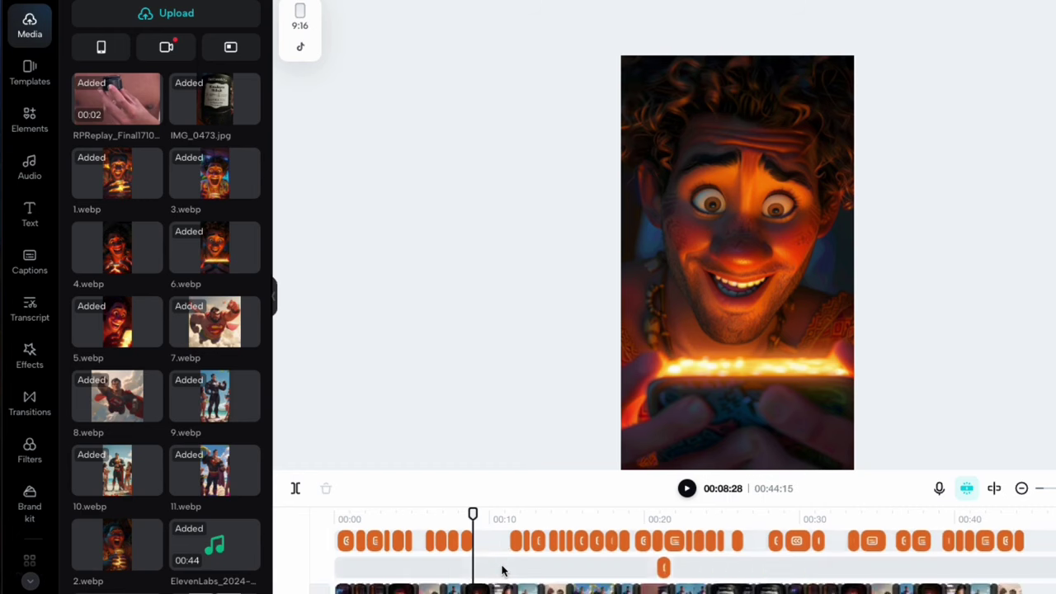
scroll(502, 570, down, 1)
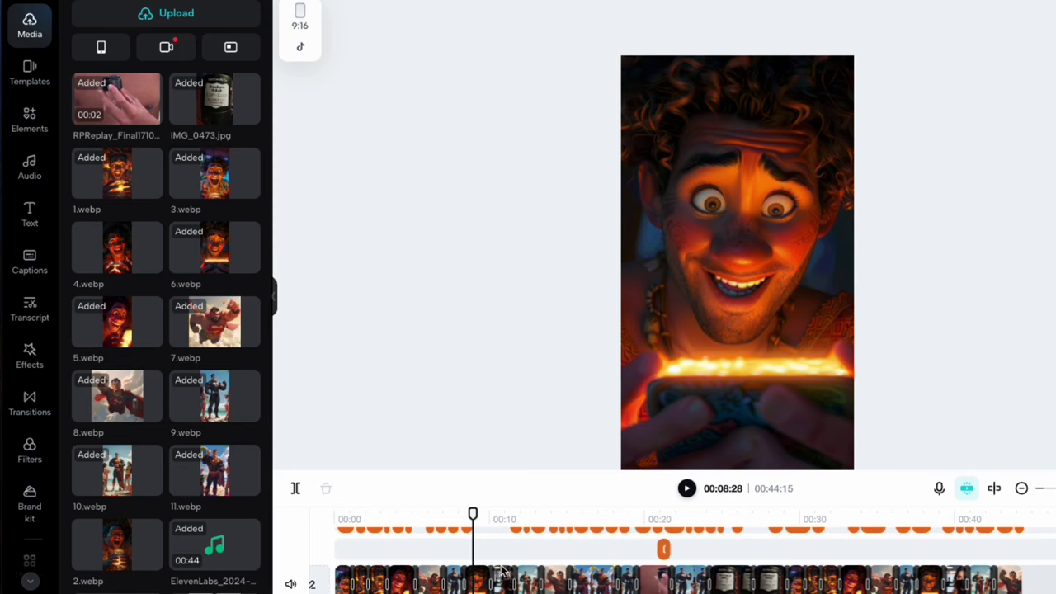
scroll(502, 570, left, 1)
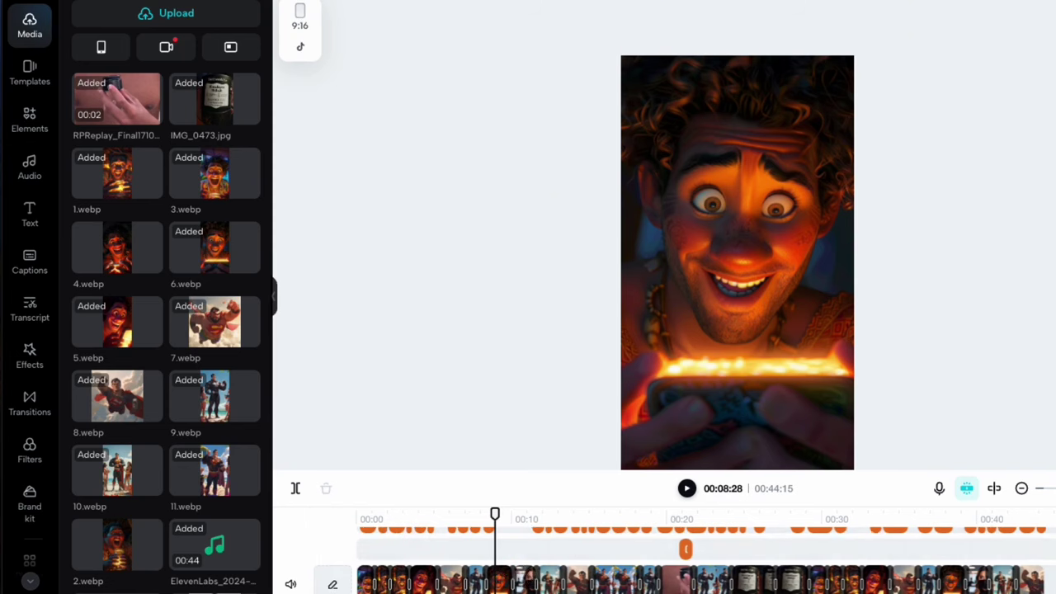
drag(494, 513, 414, 571)
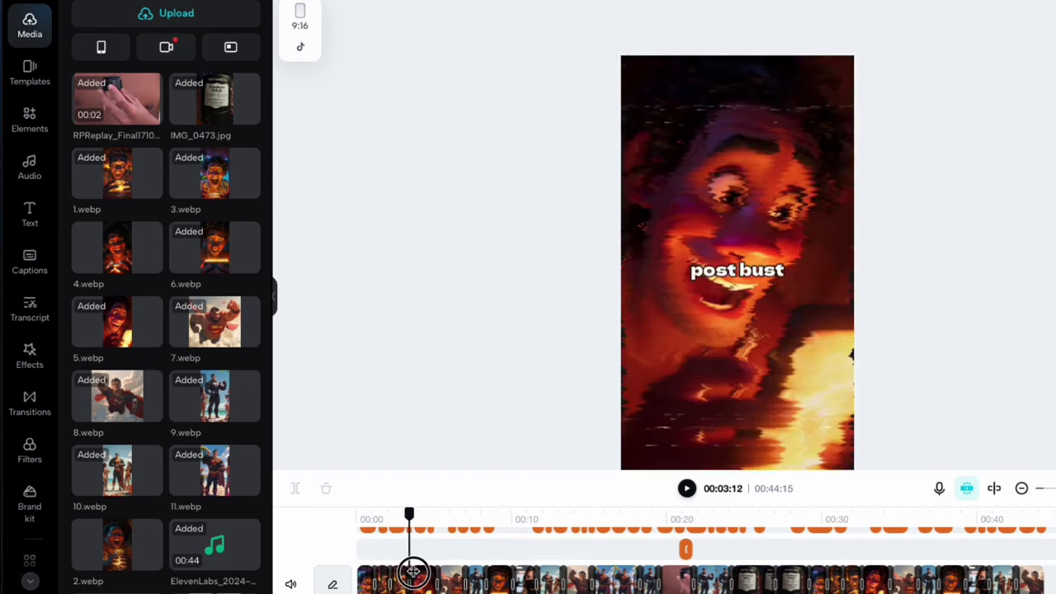
drag(413, 571, 440, 570)
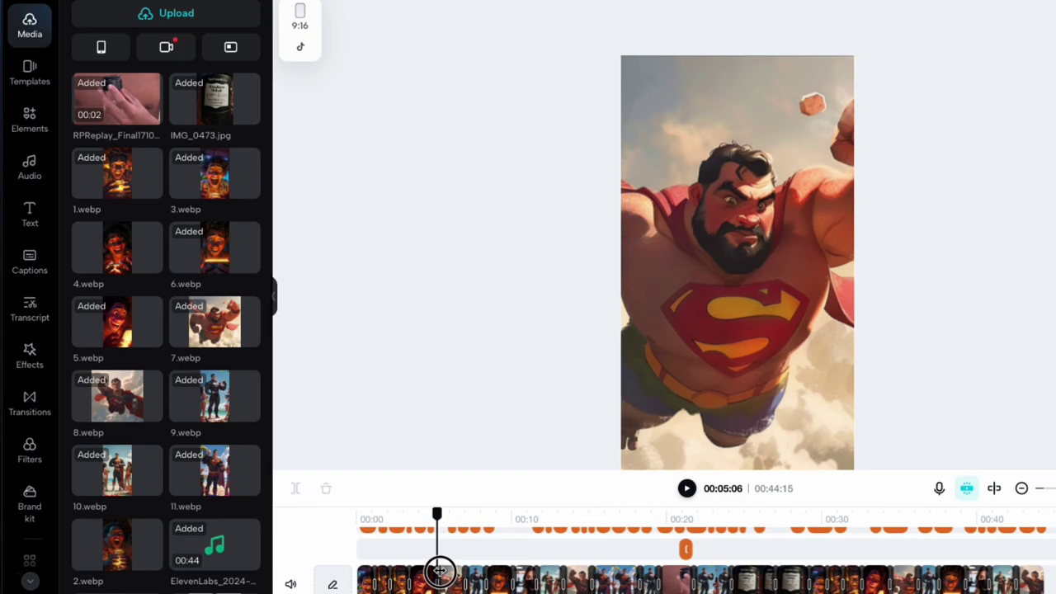
drag(440, 571, 384, 572)
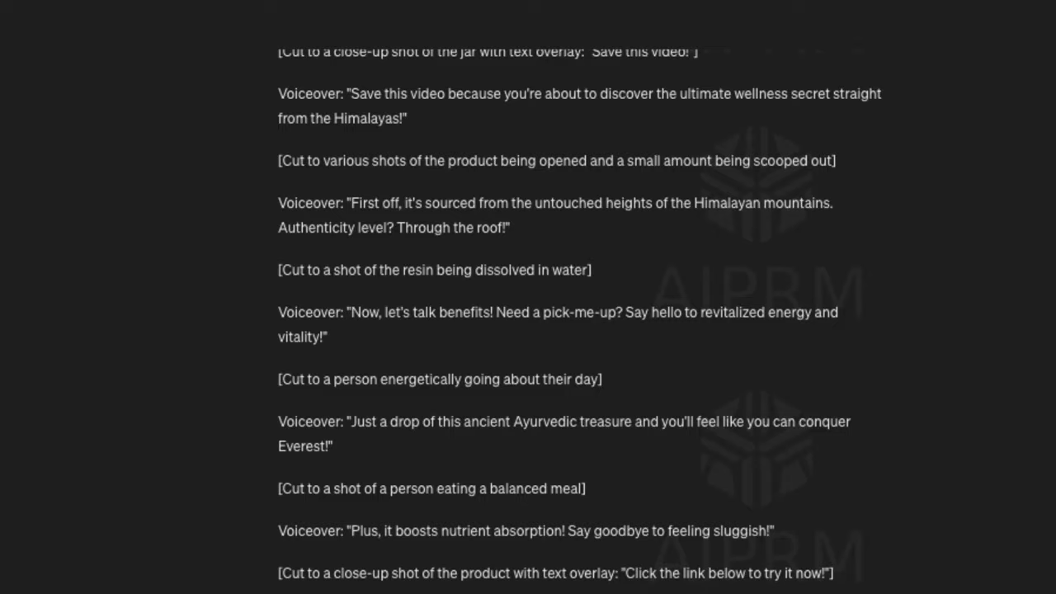
Switch to ChatGPT and highlight the part of the script prompt asking viewers to save the video.
scroll(586, 587, up, 10)
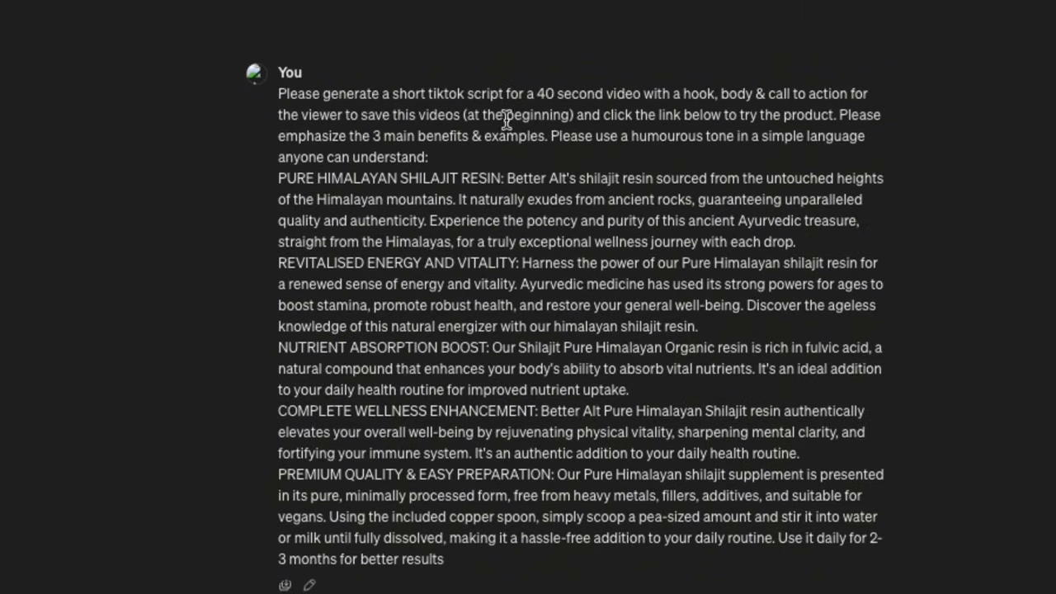
drag(348, 115, 469, 114)
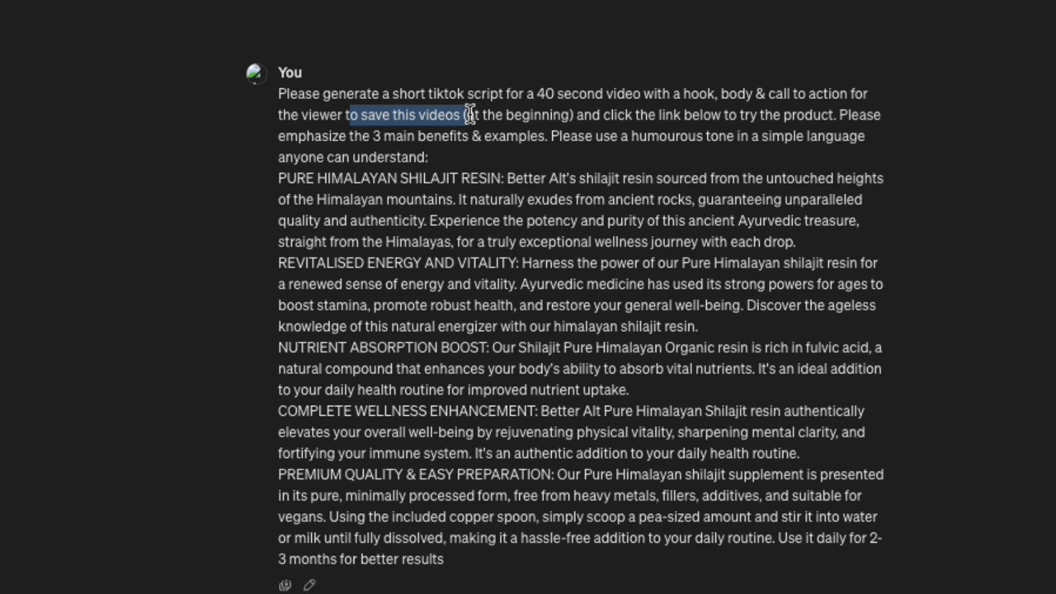
click(472, 117)
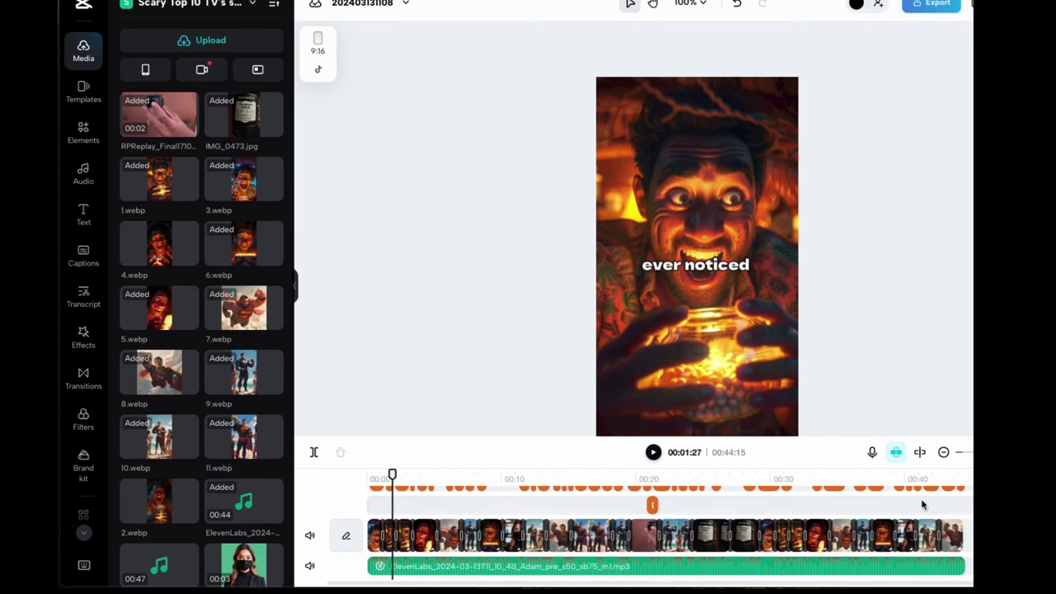
Return to the CapCut project and scrub from the "hey there fellas" caption to the "your wife's expression" caption.
drag(391, 475, 385, 497)
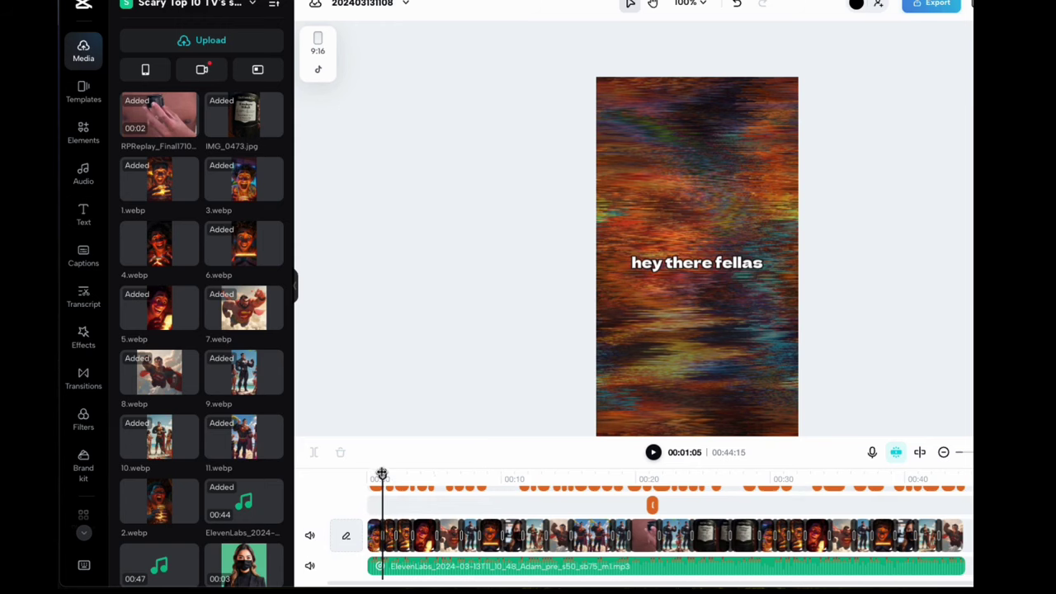
mouse_move(382, 474)
mouse_down()
mouse_move(368, 473)
mouse_move(383, 474)
mouse_up()
drag(384, 474, 404, 474)
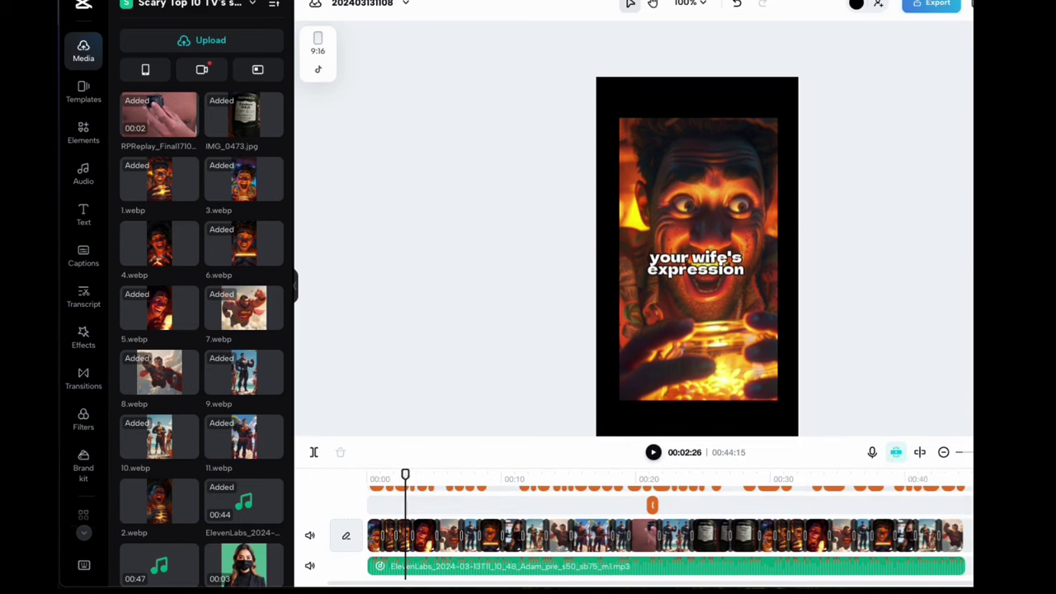
Enlarge the timeline and inspect the settings of the transition just before the 5-second mark, leaving them unchanged.
key(ctrl+equal)
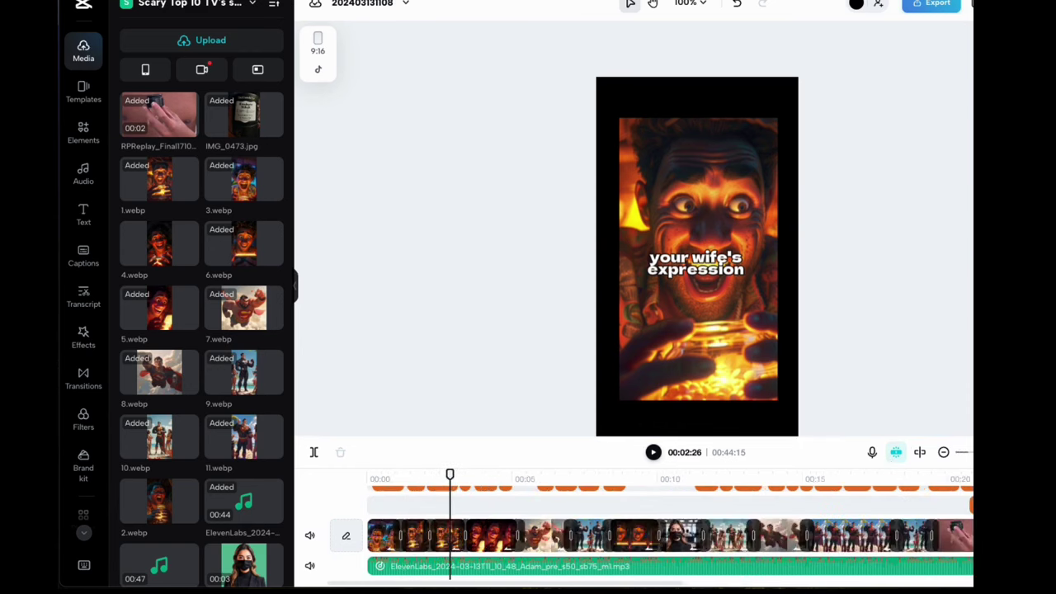
click(518, 536)
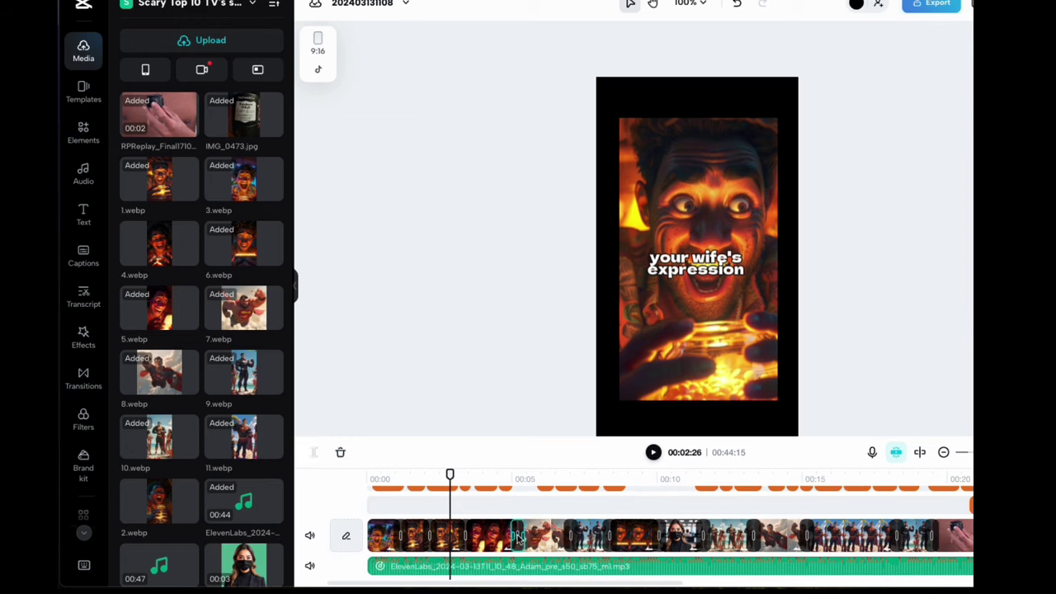
click(518, 537)
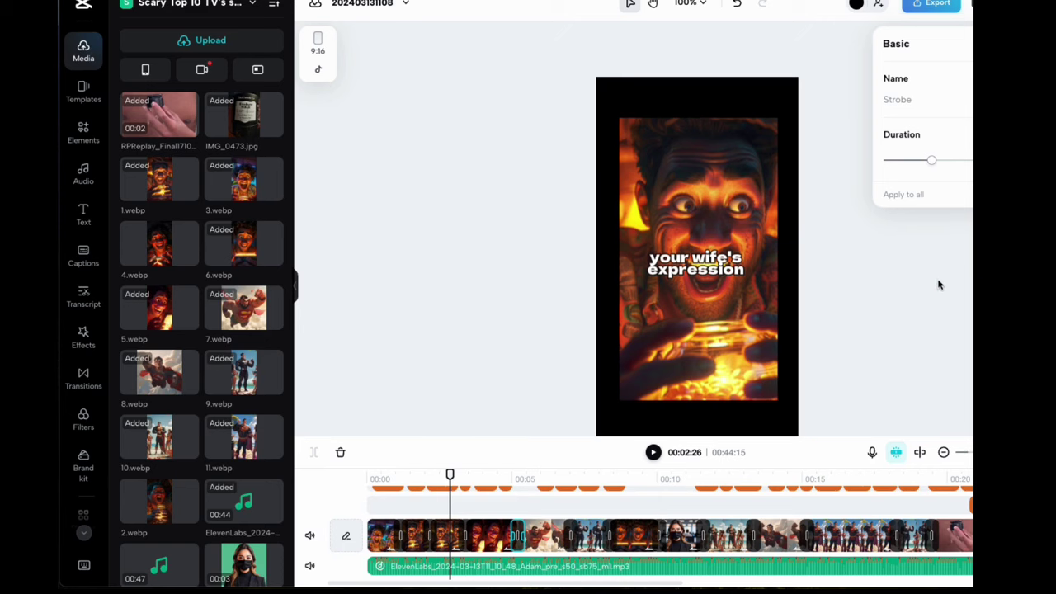
click(905, 282)
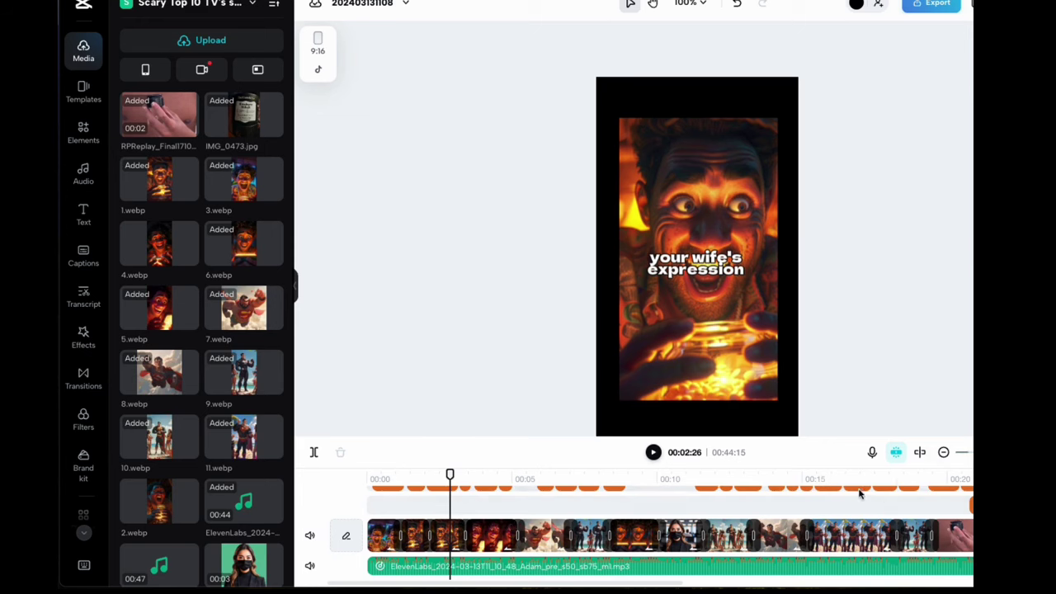
Scrub the video forward to about 36 seconds, checking the sequence of superhero images, product shots and captions.
drag(449, 473, 870, 489)
scroll(858, 515, right, 5)
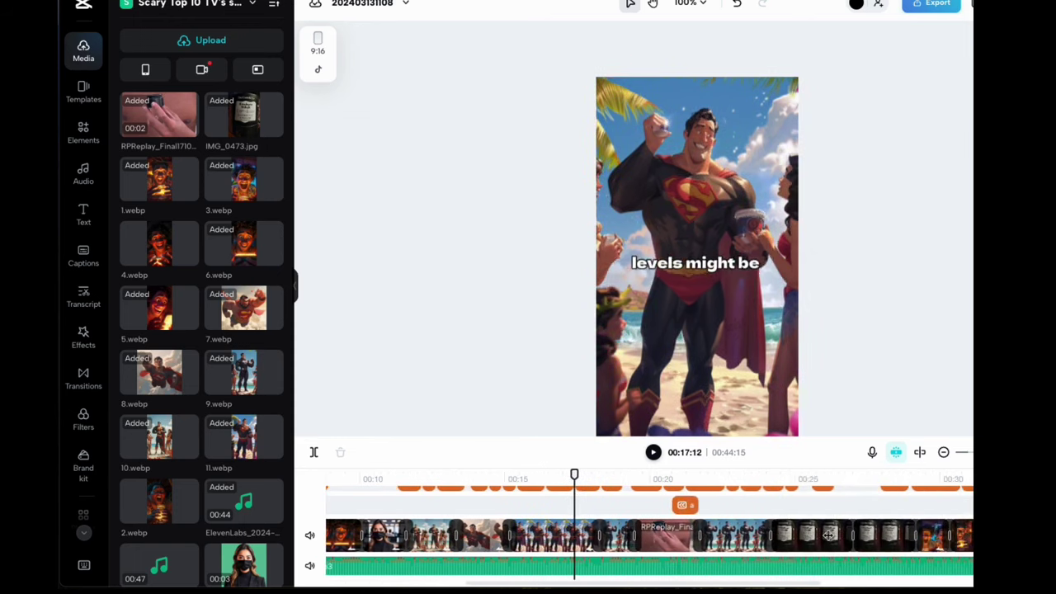
drag(574, 475, 829, 482)
scroll(768, 528, right, 5)
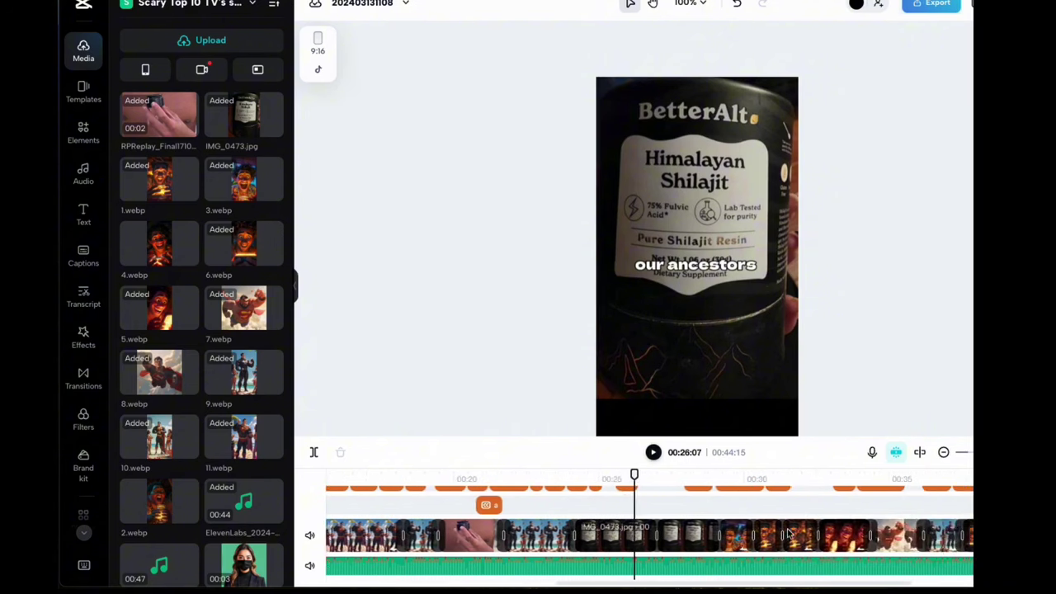
drag(633, 473, 830, 475)
scroll(821, 534, right, 4)
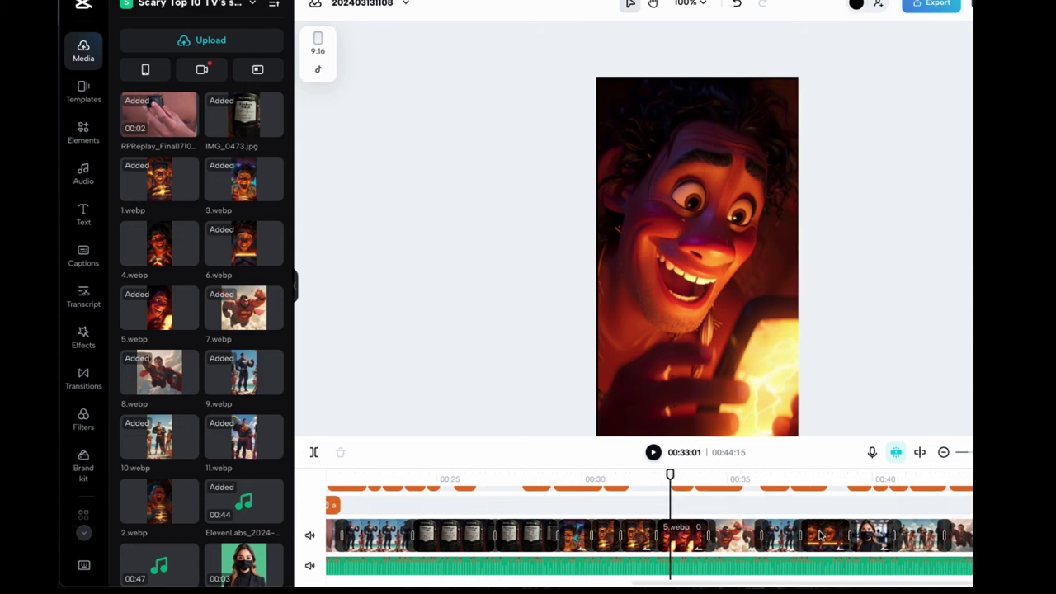
drag(669, 474, 781, 509)
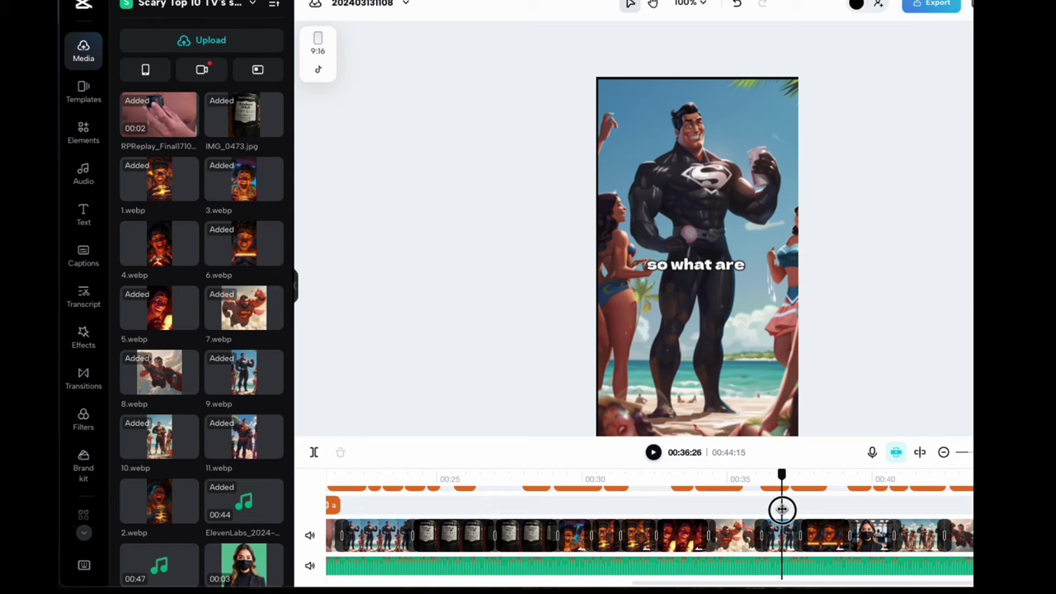
Move the playhead back to about 1 second and select the "ever noticed" caption to show the captions list.
scroll(711, 509, left, 5)
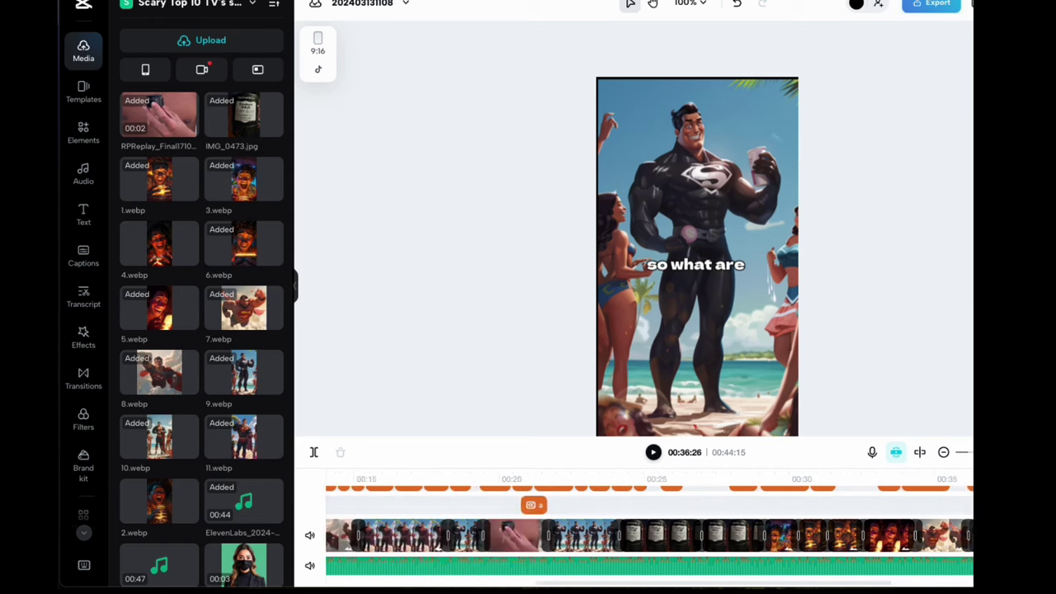
click(764, 496)
click(272, 507)
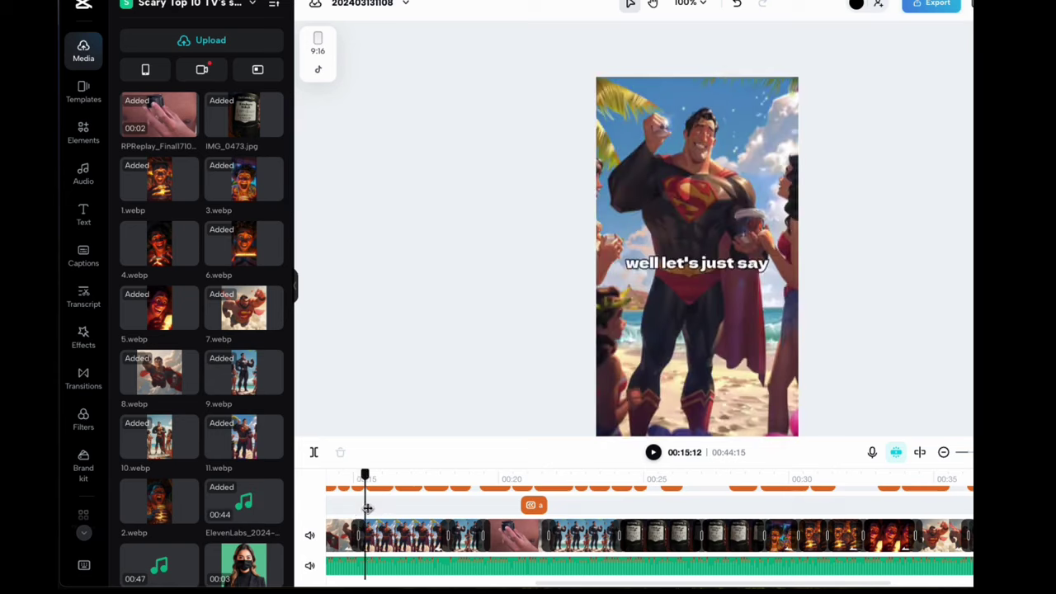
scroll(387, 518, left, 5)
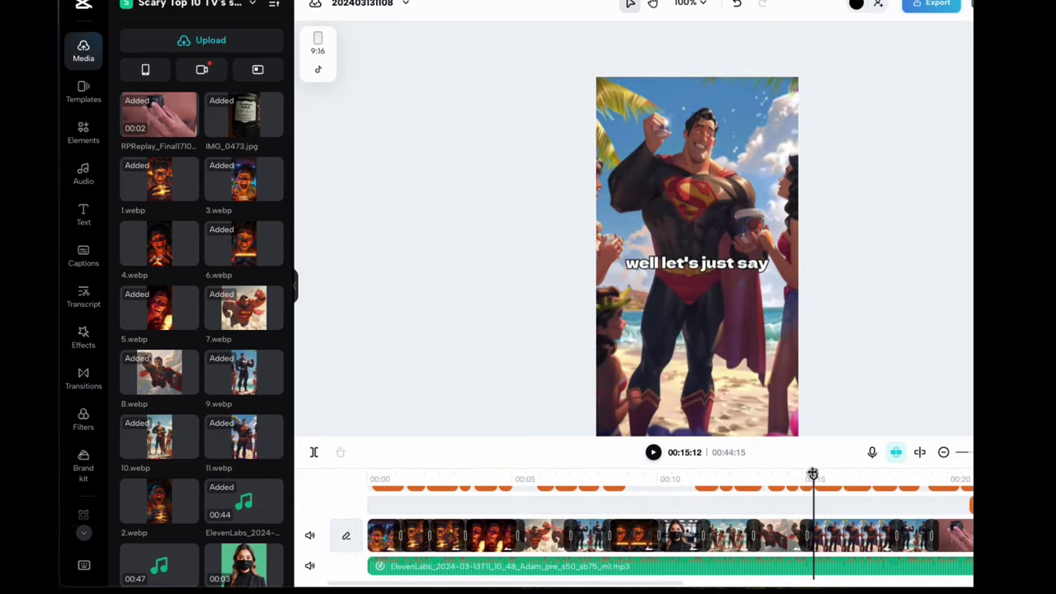
drag(812, 475, 406, 473)
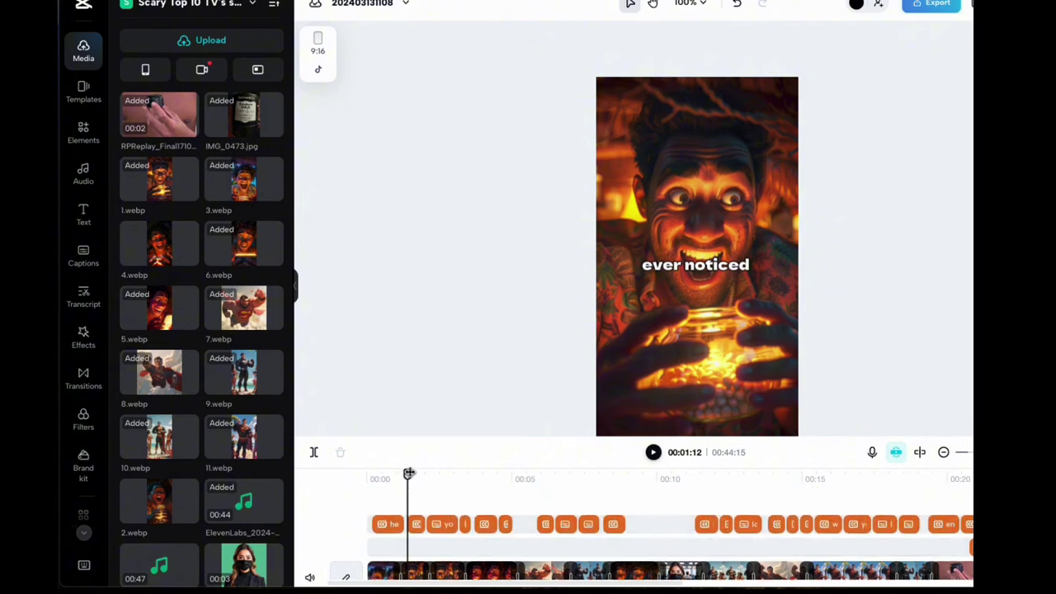
click(714, 268)
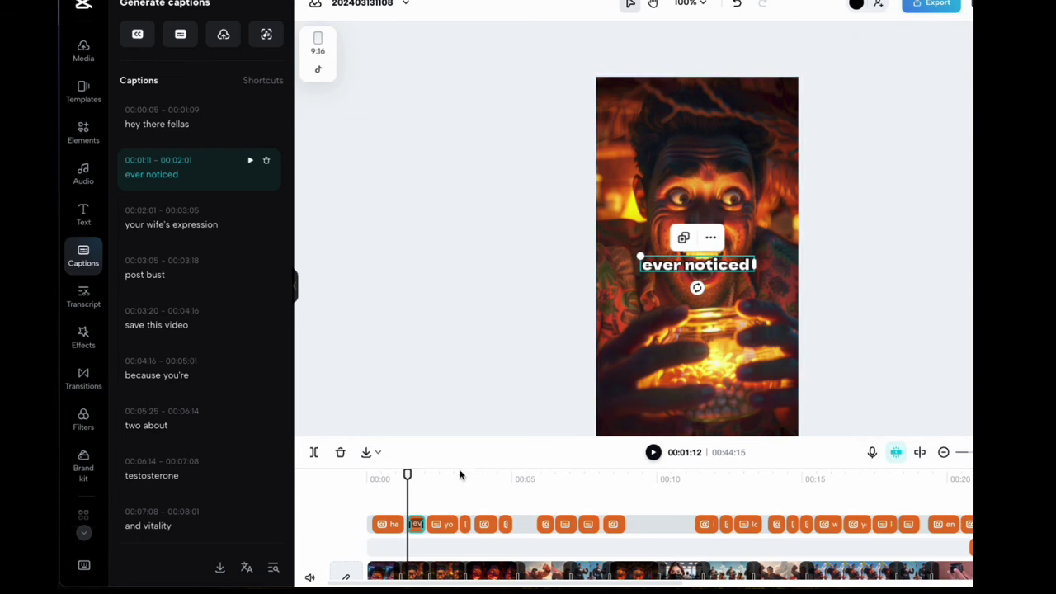
Select the "your wife's expression" caption and inspect its text presets and basic style settings.
click(441, 528)
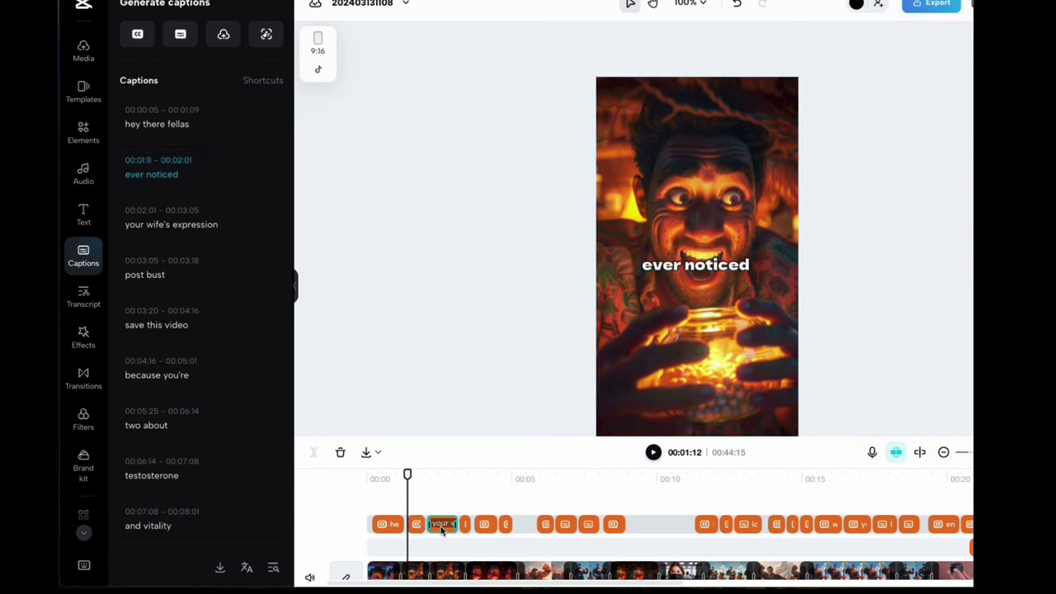
click(441, 528)
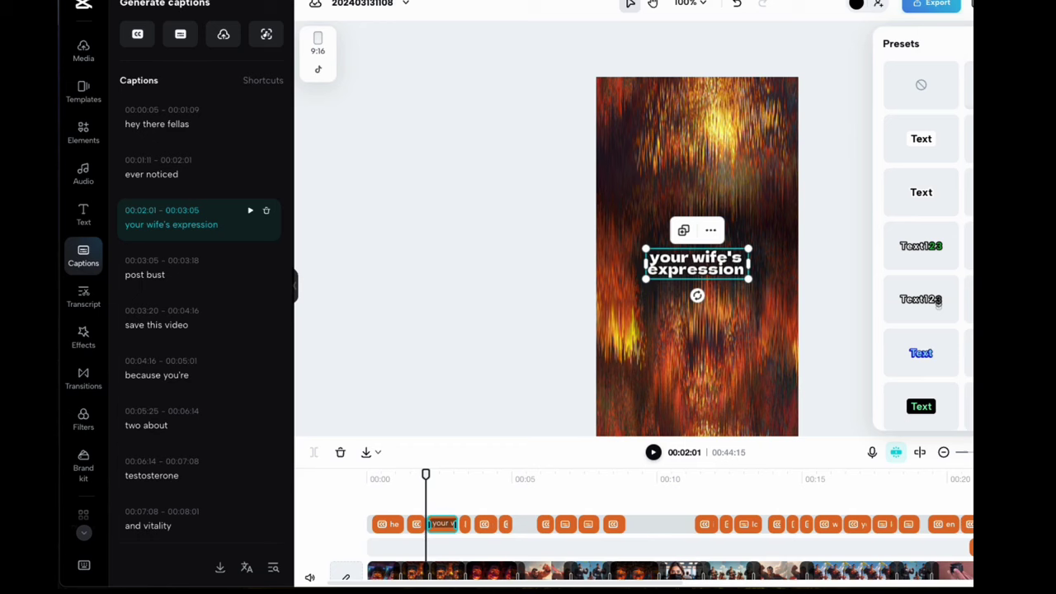
click(1002, 91)
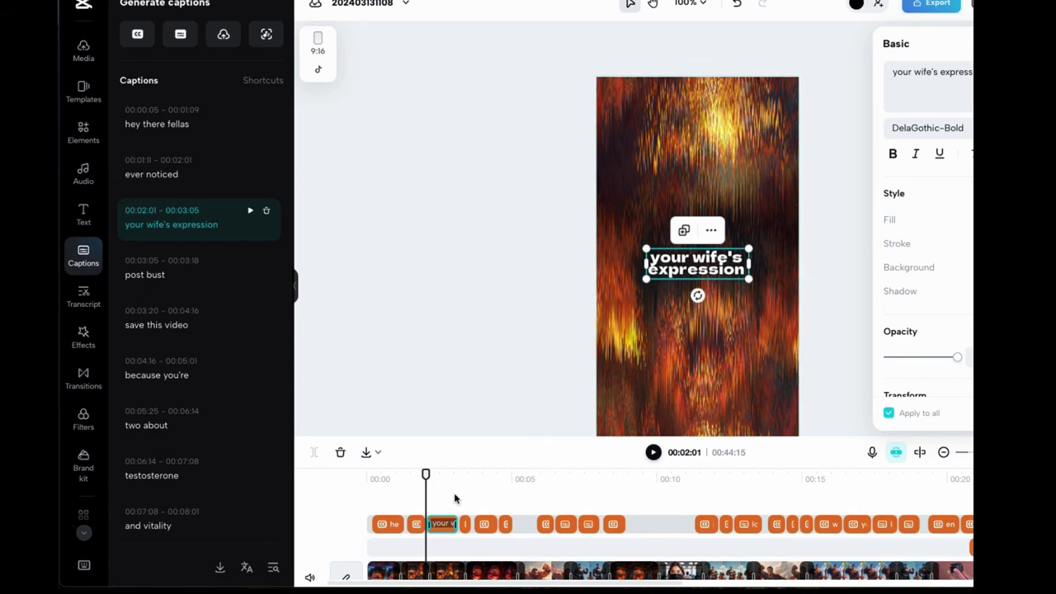
Scrub the video forward past the flying superhero image to the "well let's just say" caption at 16 seconds.
drag(426, 475, 536, 476)
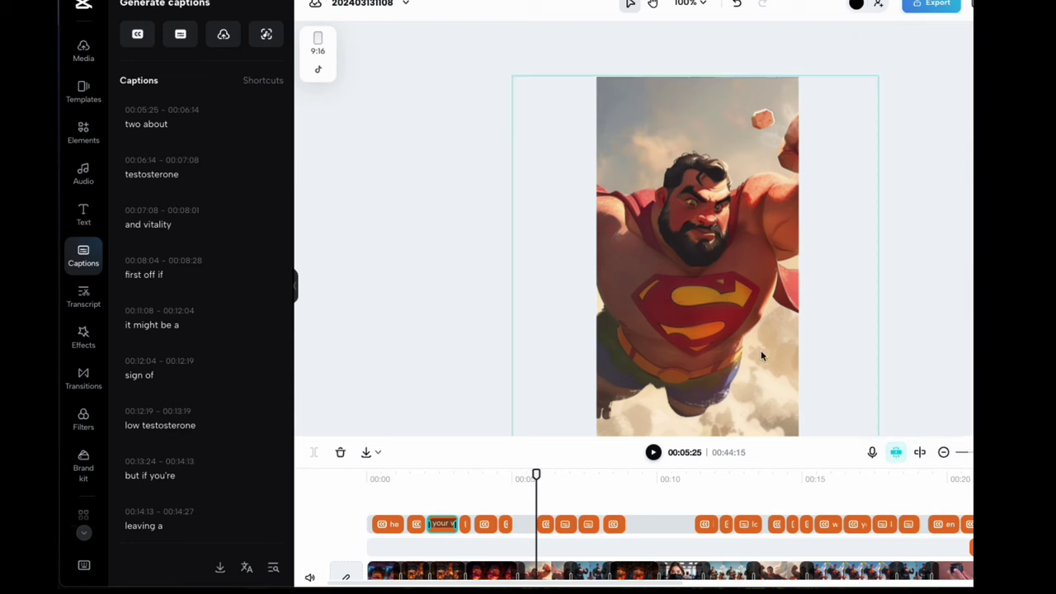
scroll(713, 542, right, 3)
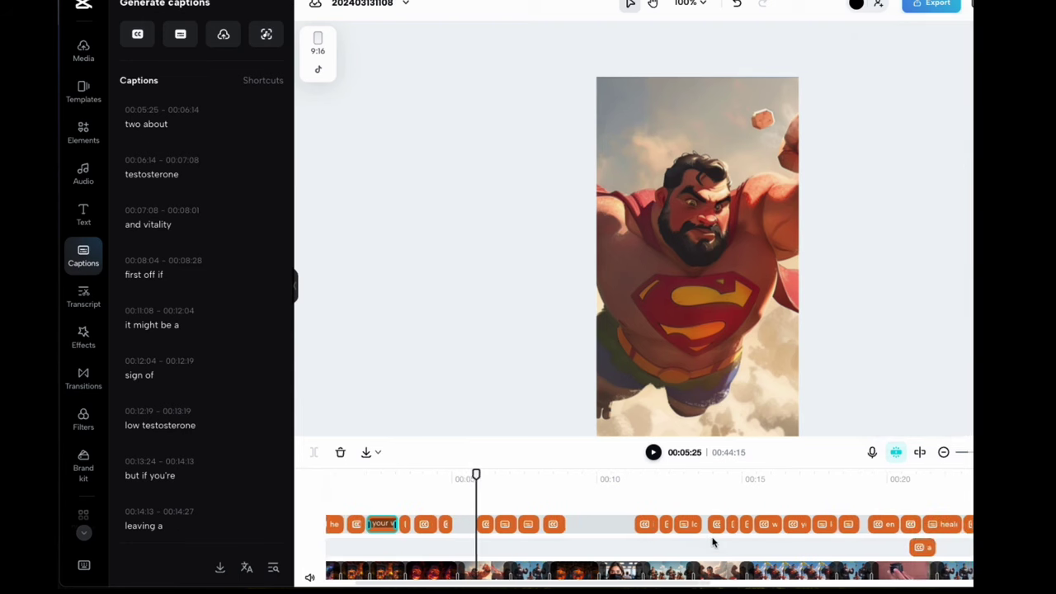
click(773, 498)
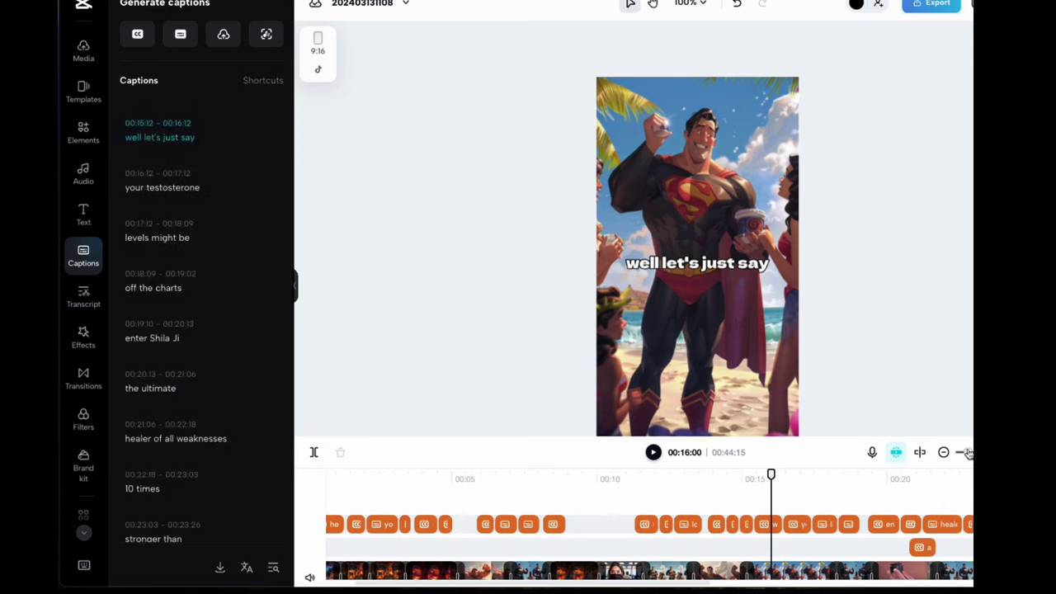
Shrink the timeline to fit the whole video and review its caption, image and voiceover tracks.
click(943, 452)
scroll(862, 518, down, 2)
scroll(859, 514, up, 2)
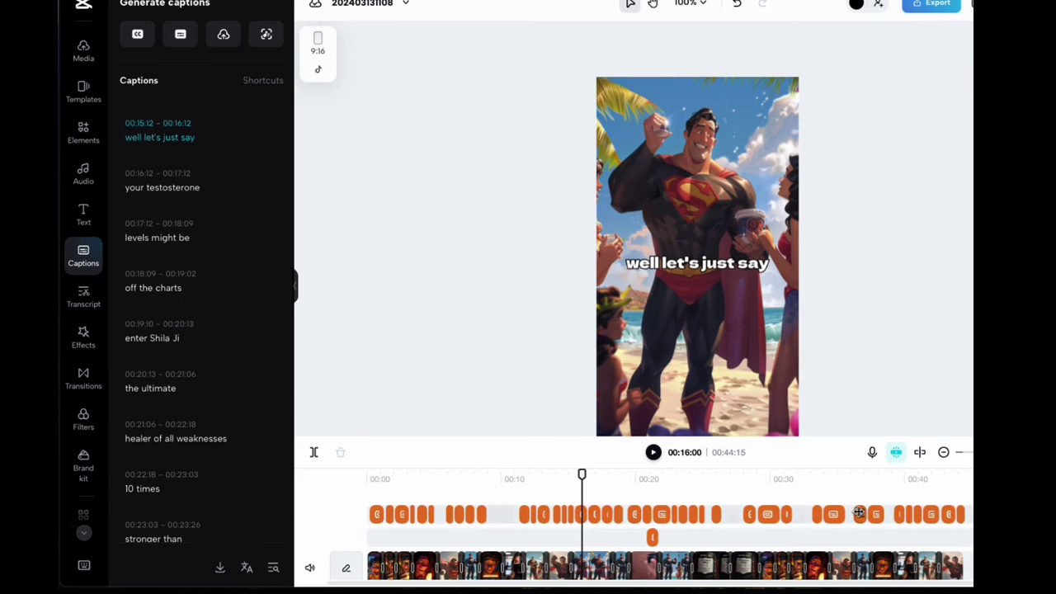
scroll(719, 534, down, 2)
scroll(717, 535, up, 2)
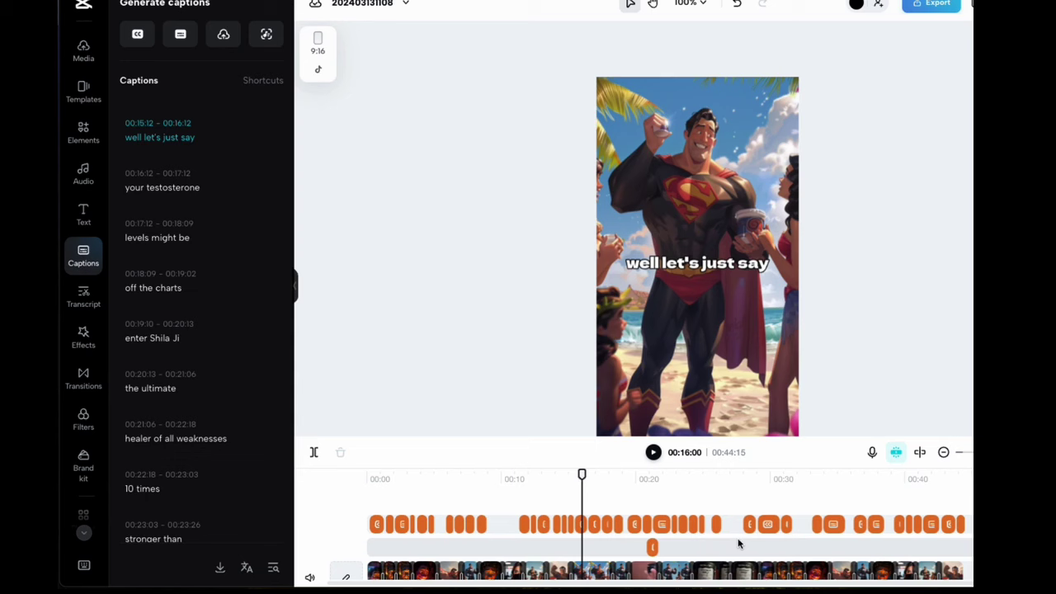
scroll(739, 536, down, 2)
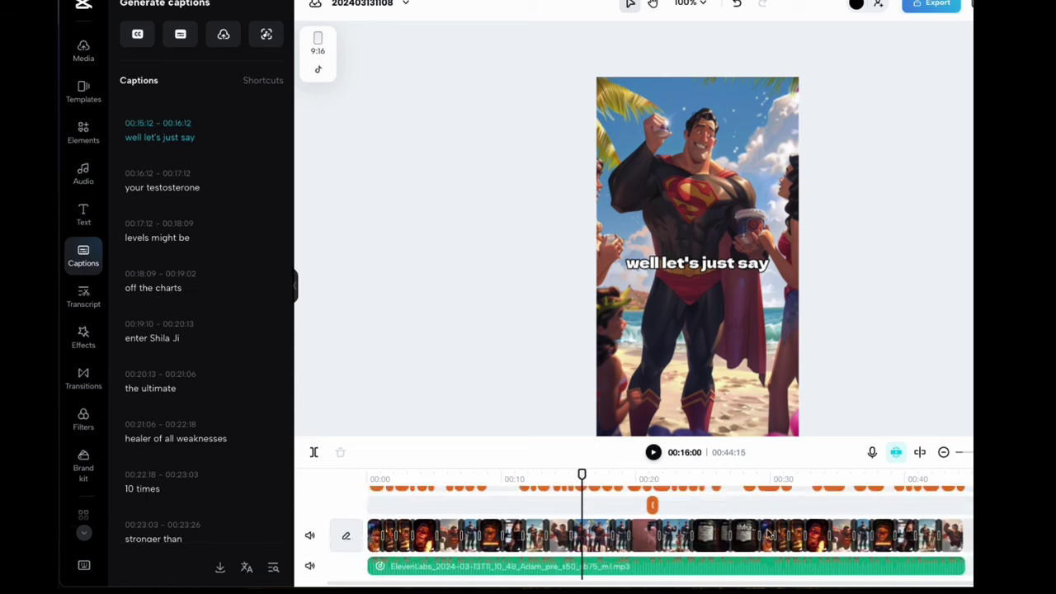
Scrub ahead to the "with its 87 minerals" caption, and return the playhead to the start of "well let's just say".
drag(583, 473, 760, 485)
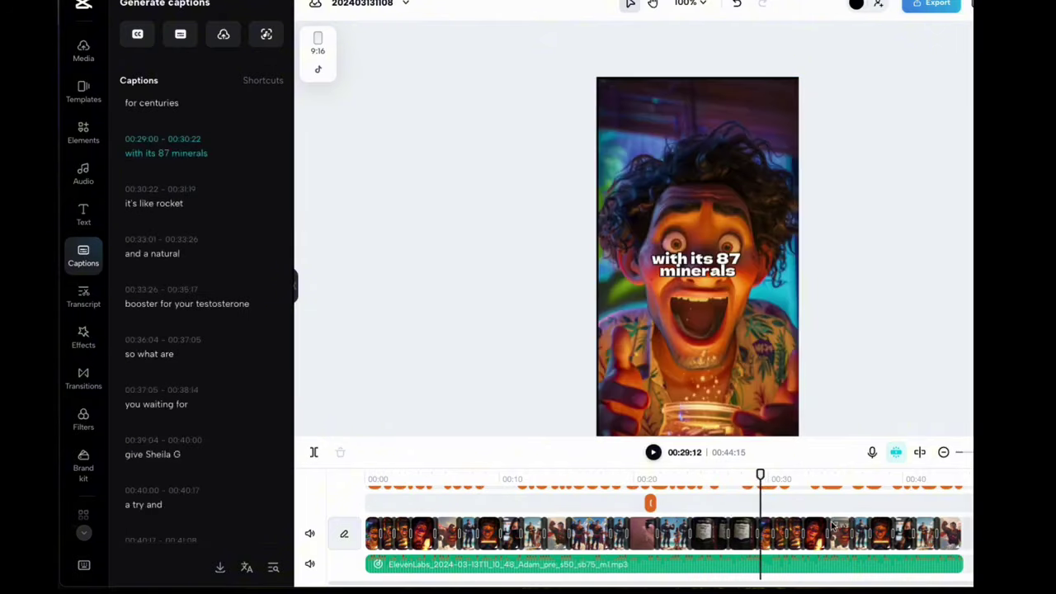
drag(760, 473, 571, 474)
scroll(582, 519, up, 2)
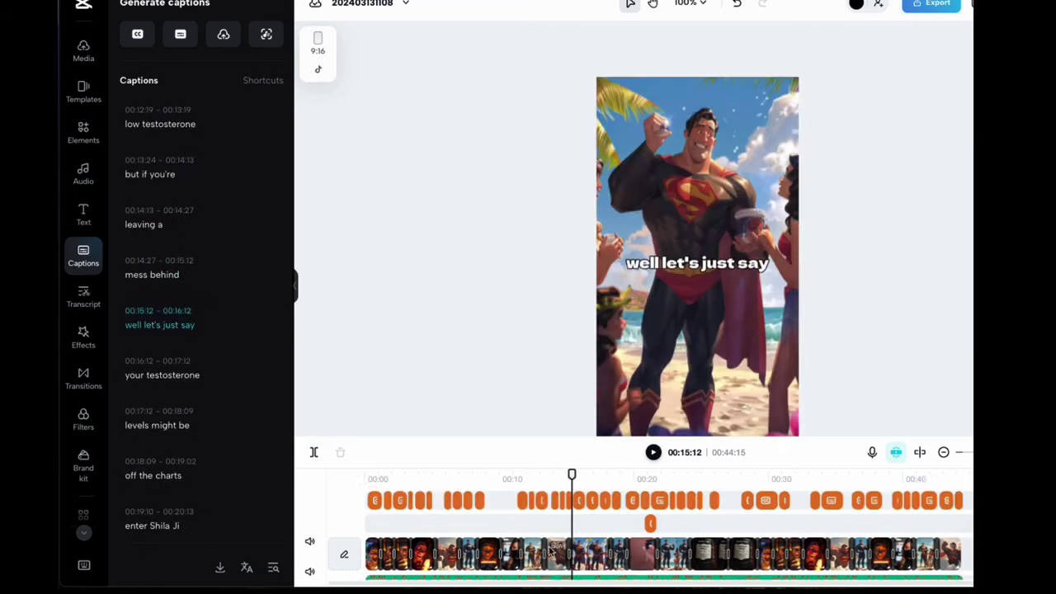
Select the "well let's just say" caption, followed by the "low testosterone" caption, to inspect the caption entries.
click(579, 521)
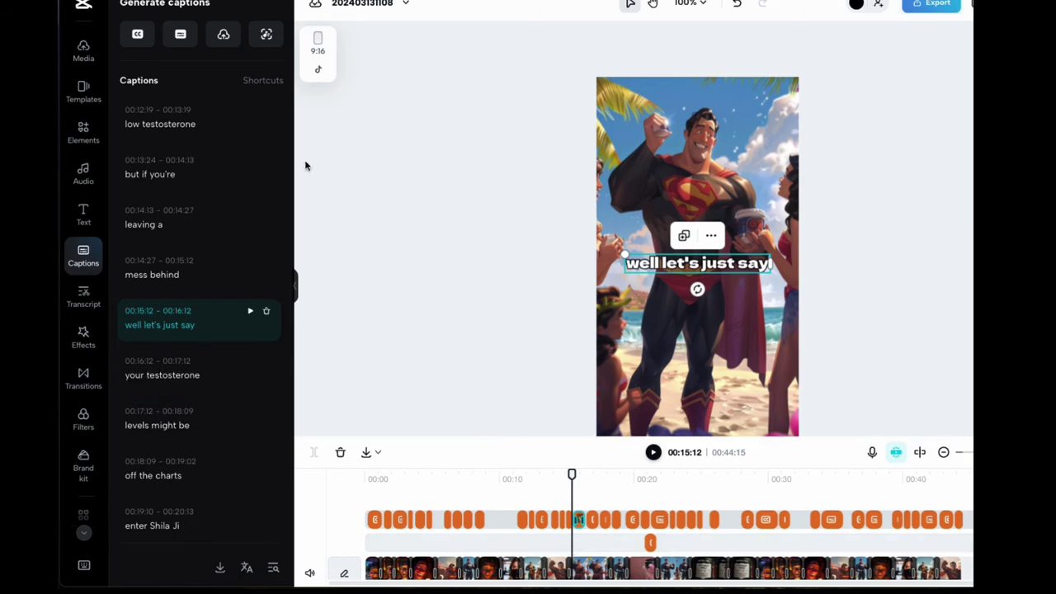
click(143, 124)
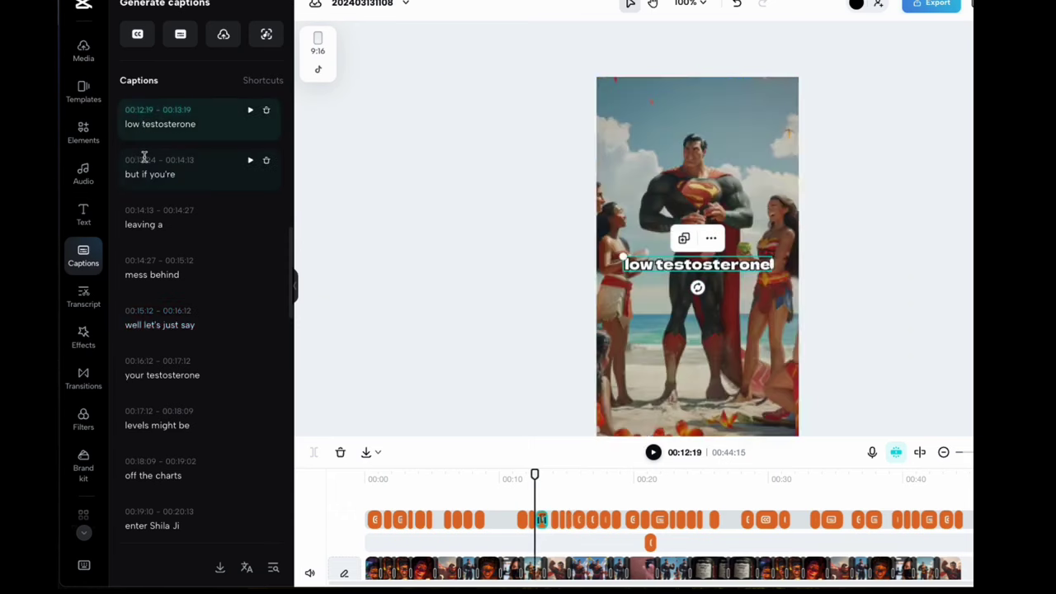
scroll(201, 248, down, 1)
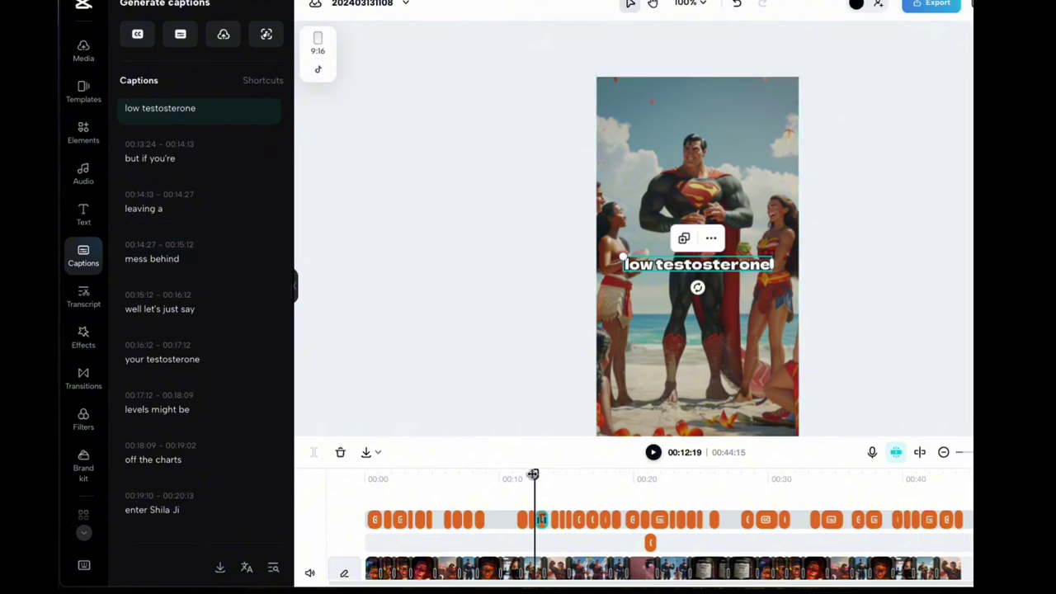
Scrub from the "low testosterone" caption through the "enter Shila Ji" and "out there" product shots to 32 seconds.
mouse_move(533, 474)
mouse_down()
mouse_move(652, 486)
mouse_move(626, 483)
mouse_up()
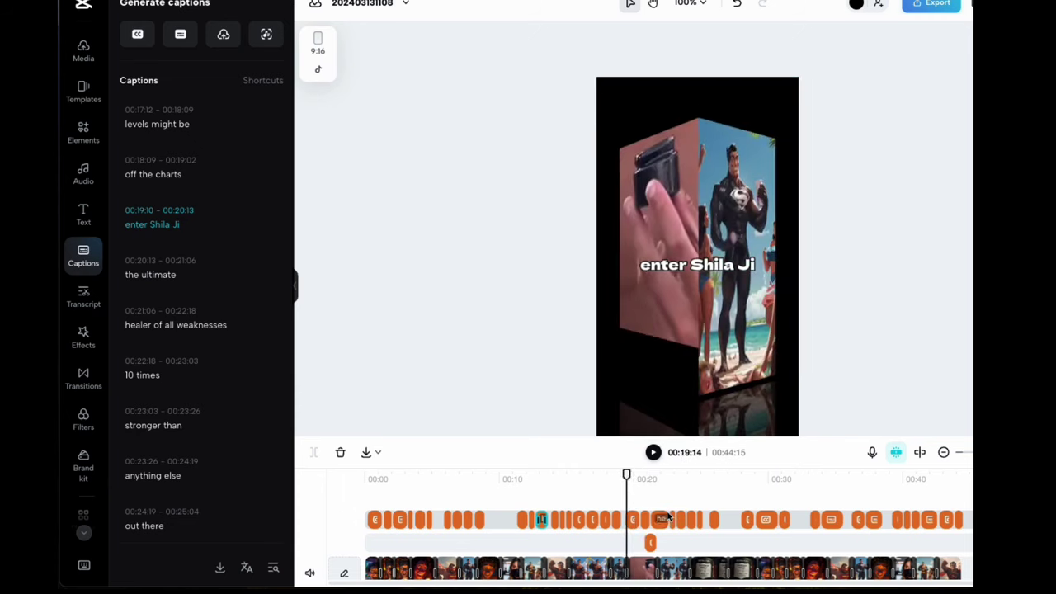
scroll(668, 517, down, 1)
mouse_move(627, 474)
mouse_down()
mouse_move(617, 476)
mouse_move(639, 476)
mouse_up()
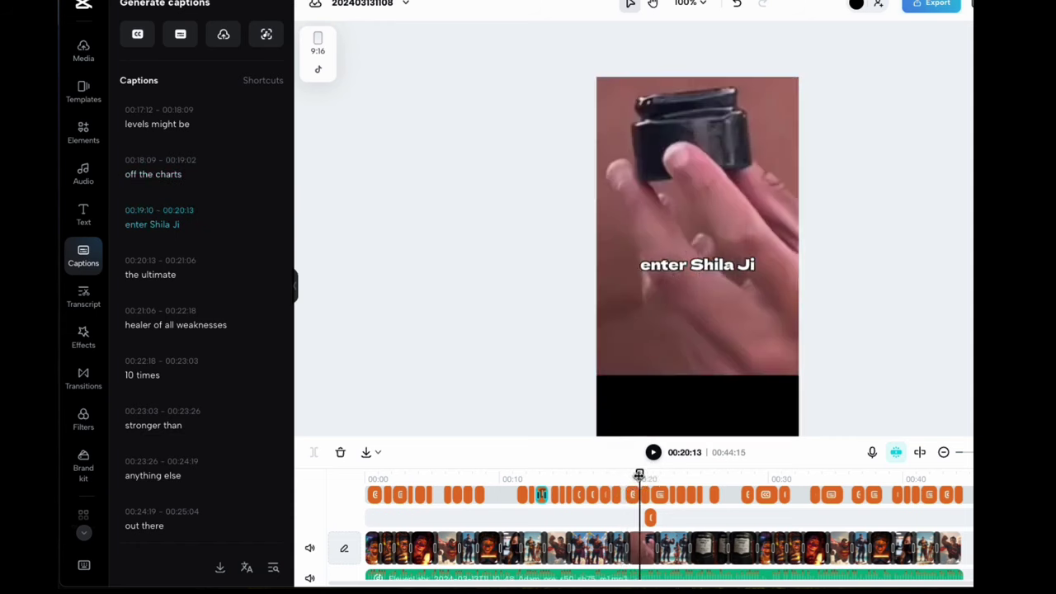
scroll(639, 478, right, 1)
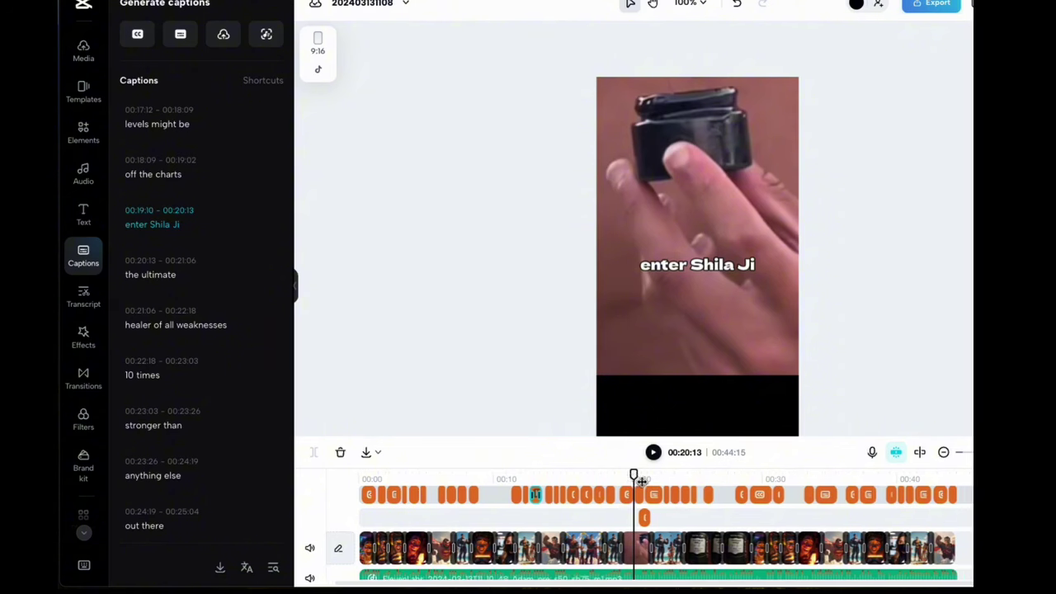
mouse_move(634, 475)
mouse_down()
mouse_move(657, 476)
mouse_move(625, 475)
mouse_move(735, 483)
mouse_move(688, 487)
mouse_up()
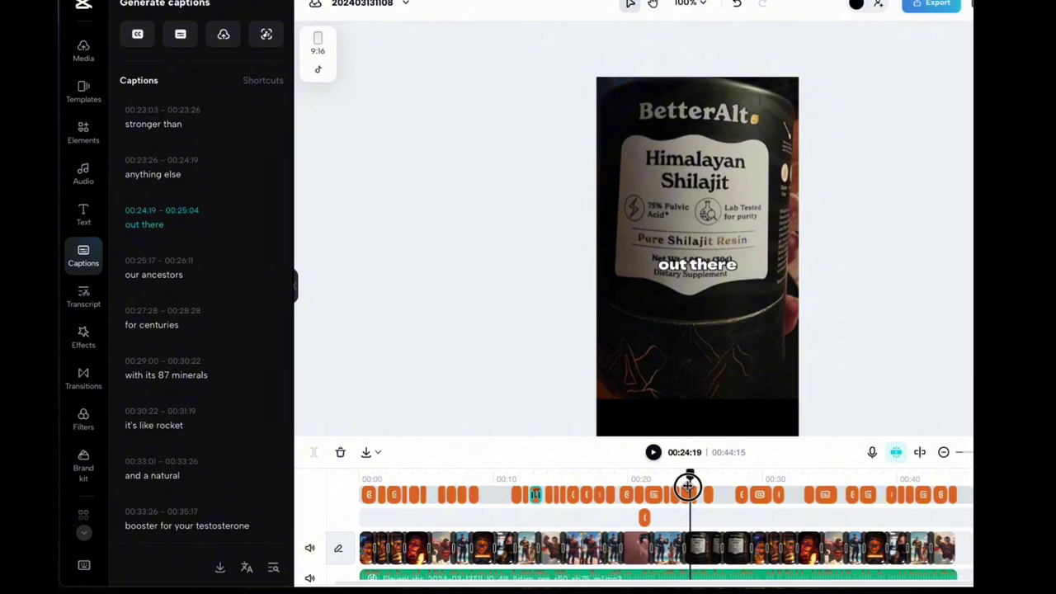
drag(688, 487, 789, 490)
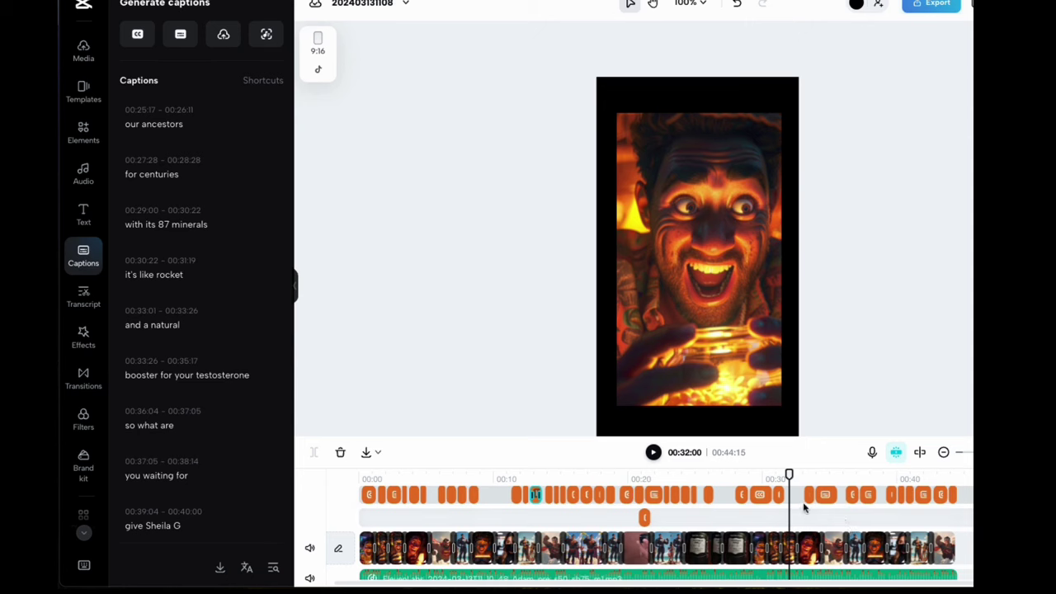
Move the playhead back to the hand-held product jar shot at the "the ultimate" caption.
drag(789, 474, 633, 479)
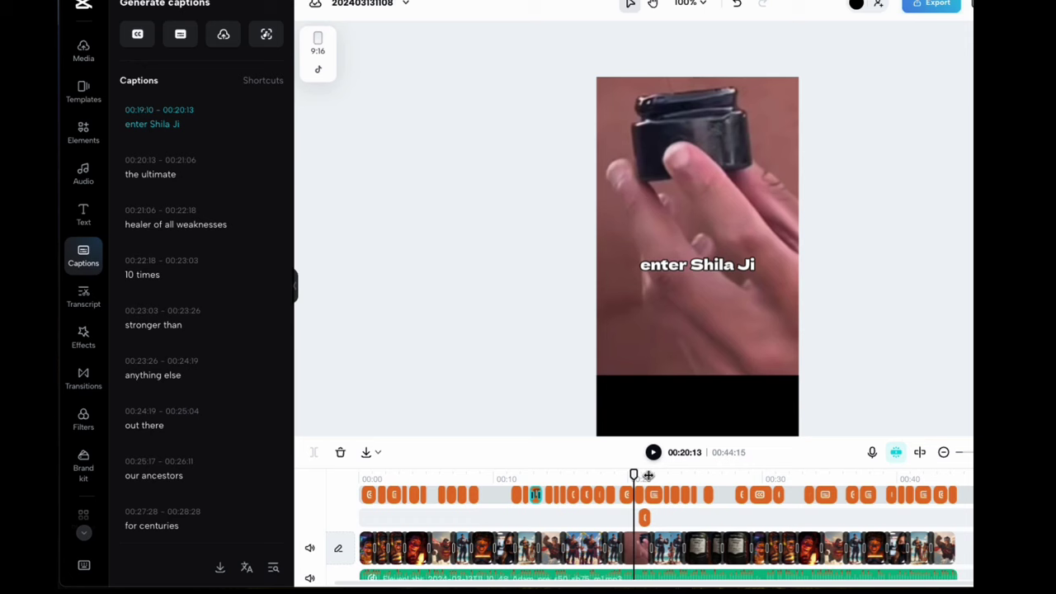
mouse_move(632, 474)
mouse_down()
mouse_move(665, 472)
mouse_move(631, 474)
mouse_up()
drag(635, 474, 637, 475)
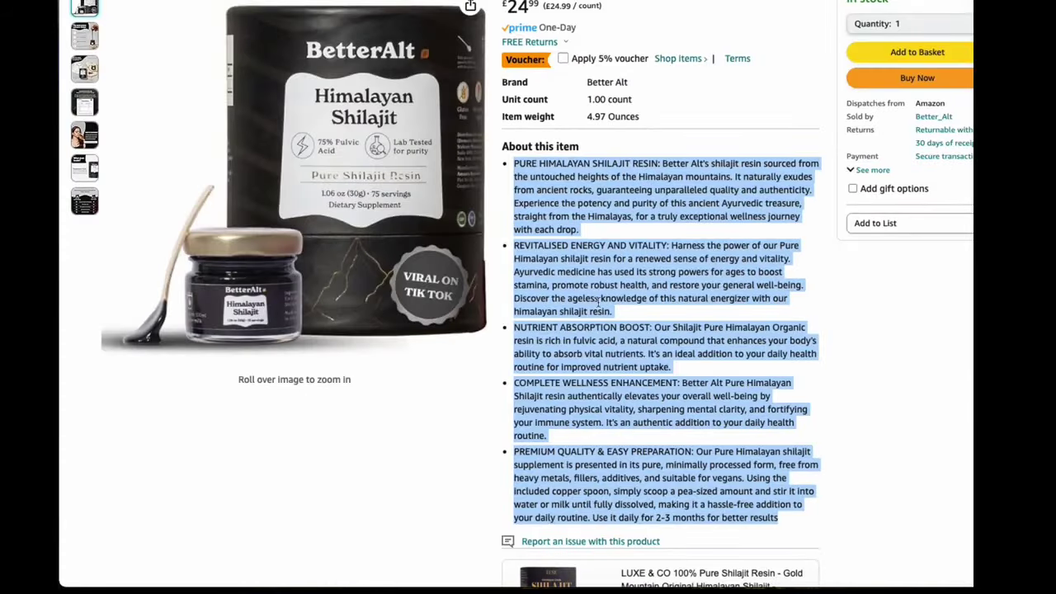
Switch to the Amazon page for BetterAlt Himalayan Shilajit and browse the frequently viewed and related products.
scroll(414, 322, down, 5)
scroll(414, 321, down, 5)
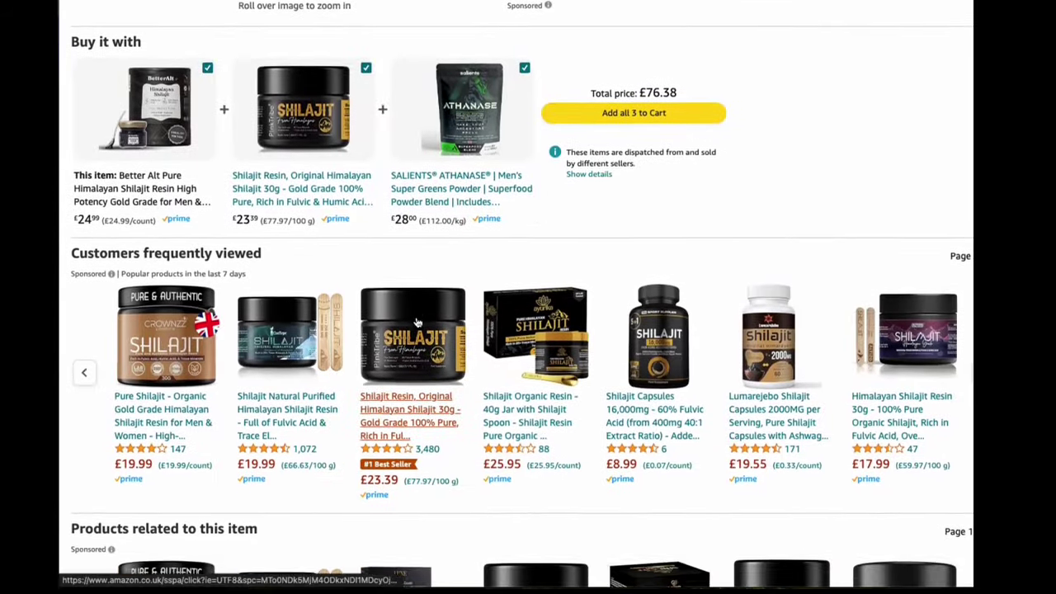
scroll(456, 326, down, 4)
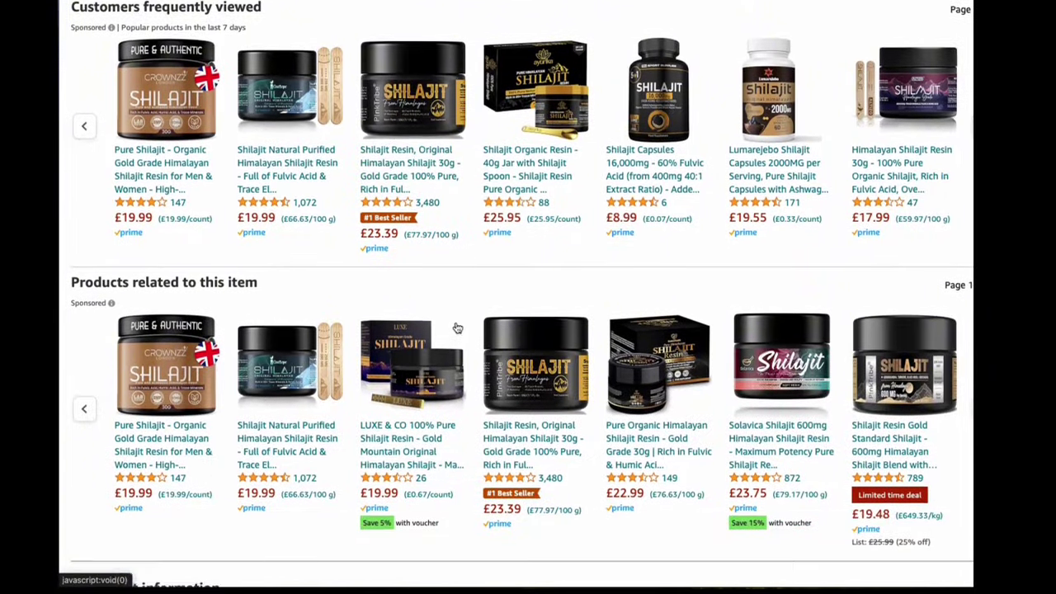
scroll(457, 328, up, 10)
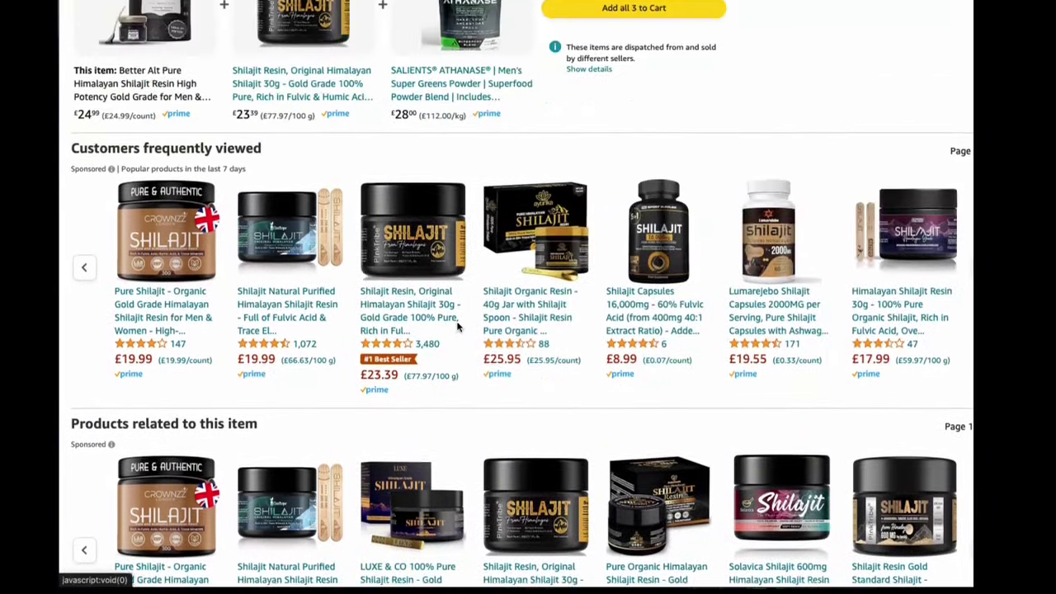
scroll(458, 327, up, 4)
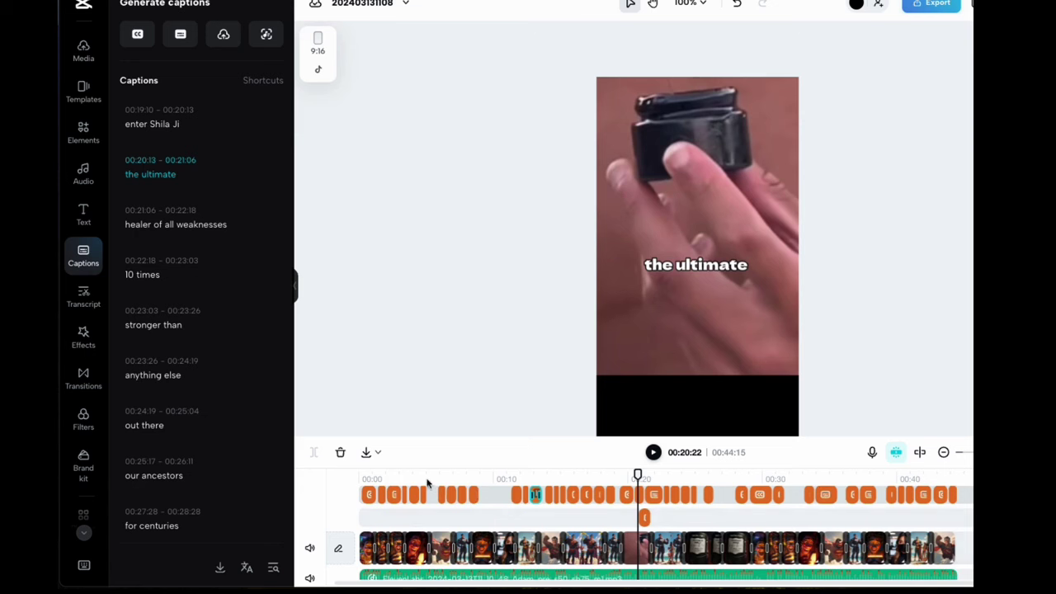
Return to the CapCut project and scrub through the BetterAlt product shots to the end of the "it's like rocket" caption.
drag(427, 476, 733, 495)
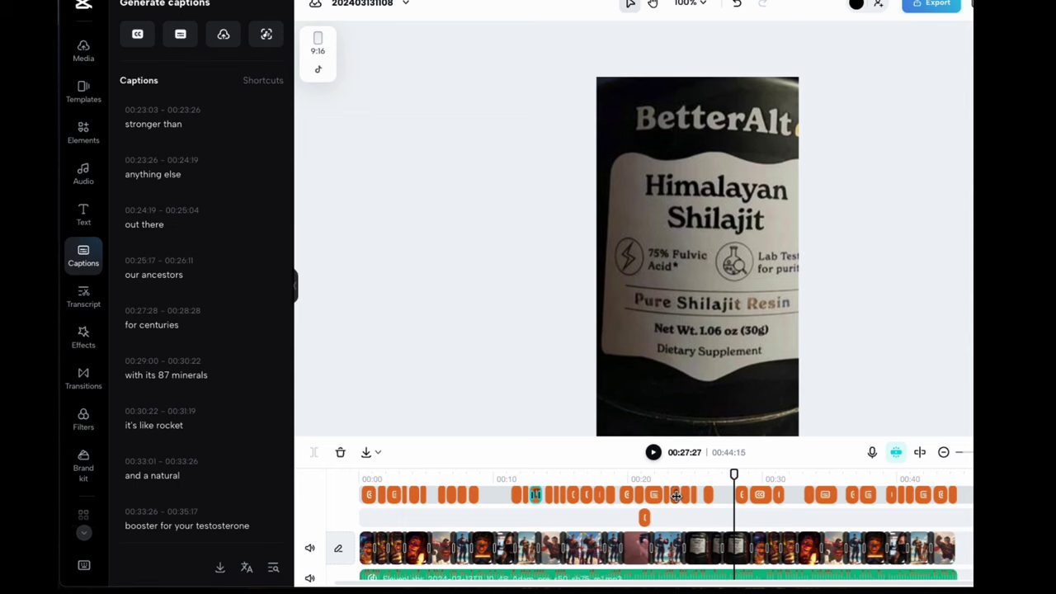
scroll(676, 495, right, 2)
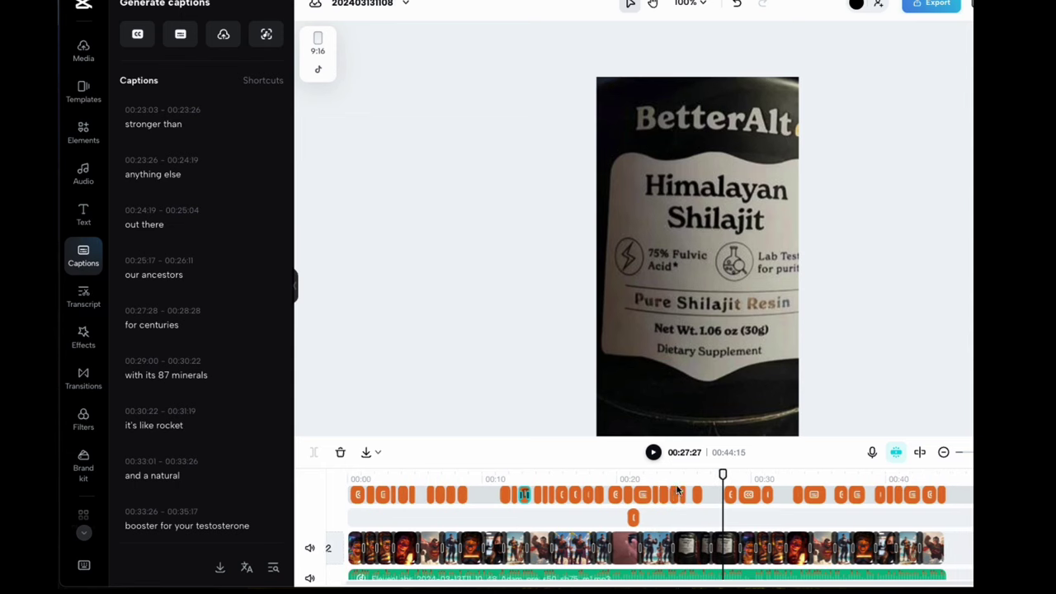
click(684, 476)
drag(685, 477, 750, 495)
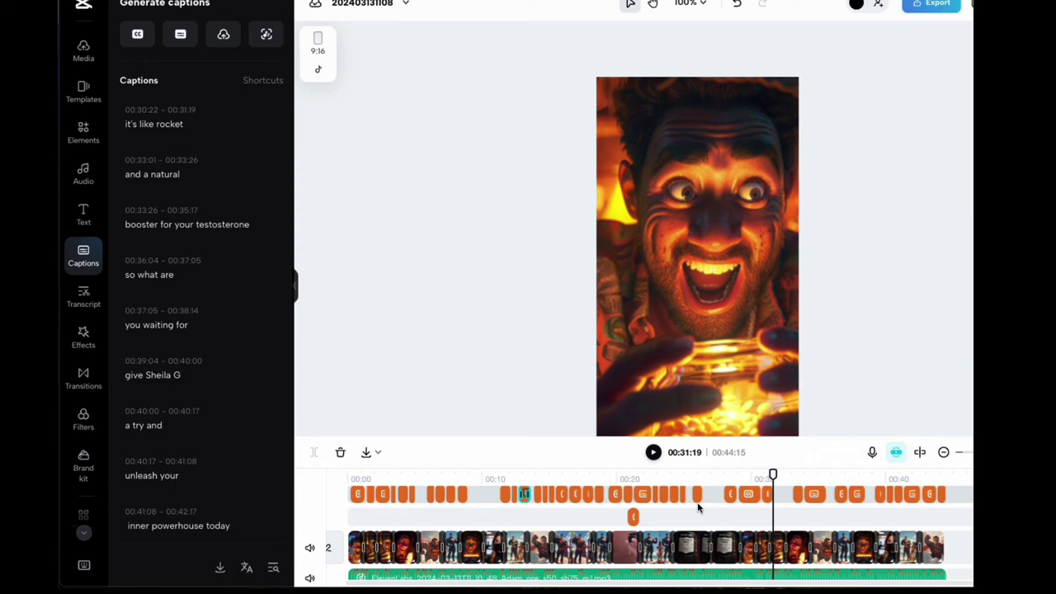
scroll(684, 505, down, 1)
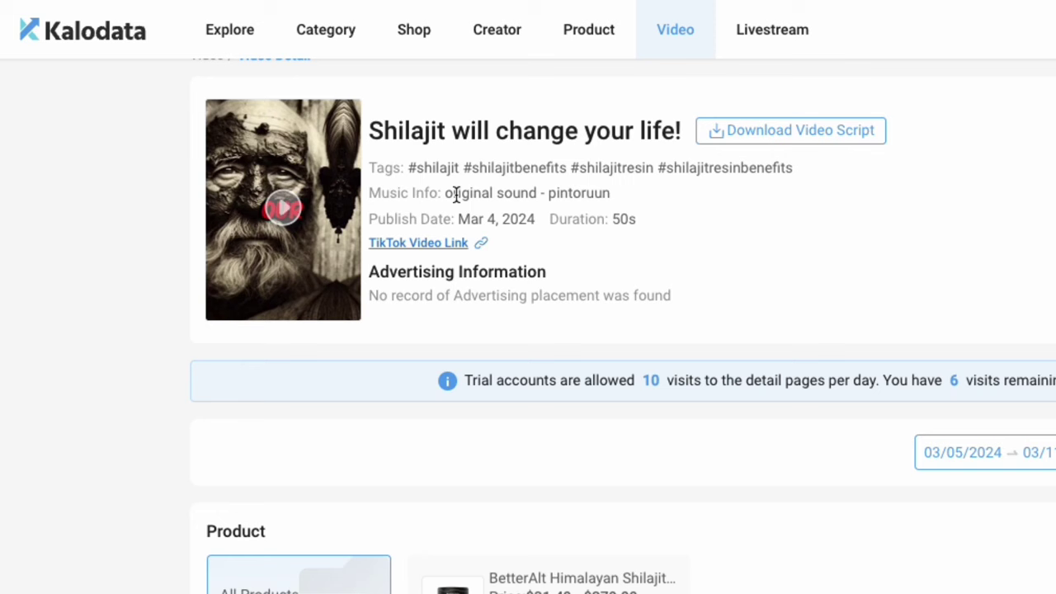
Switch to the Kalodata details of "Shilajit will change your life!" and highlight its music info.
drag(446, 193, 697, 198)
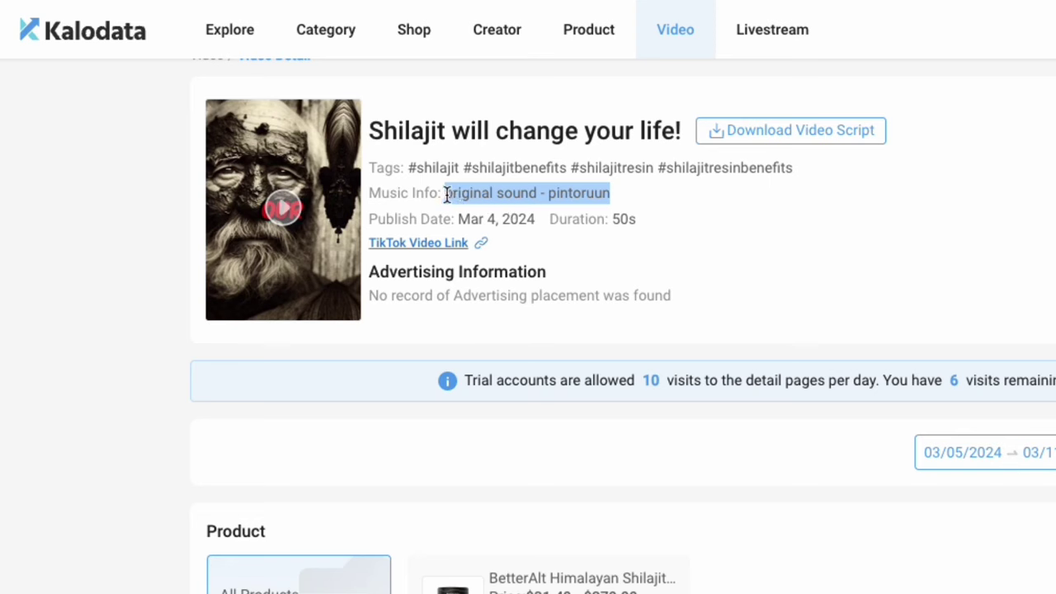
click(660, 202)
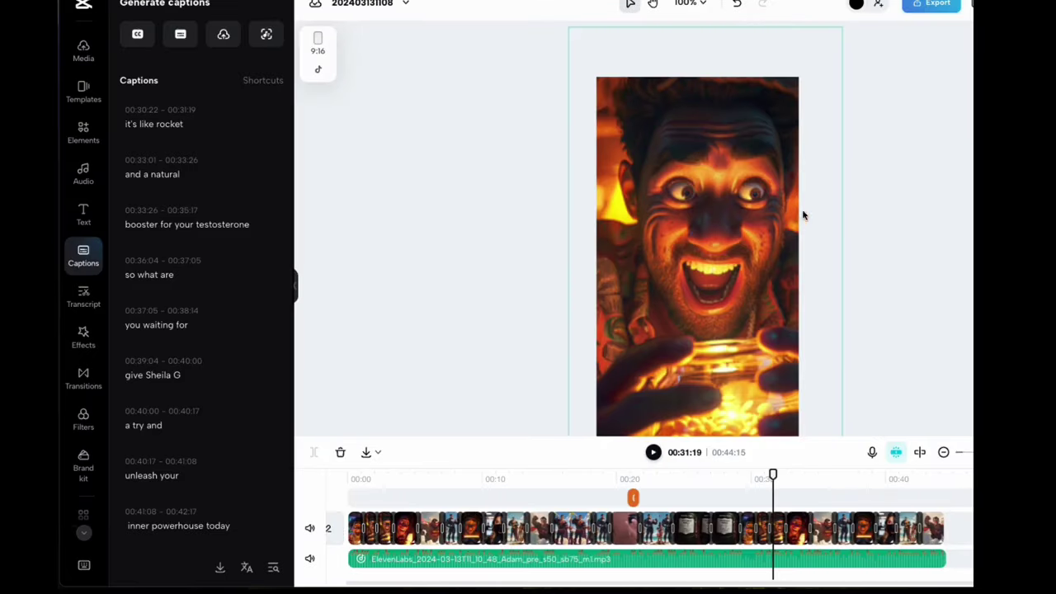
Check the CapCut timeline again, and highlight the hashtags of the "Shilajit will change your life!" video in Kalodata.
scroll(785, 373, down, 2)
scroll(785, 373, down, 2)
scroll(858, 559, down, 1)
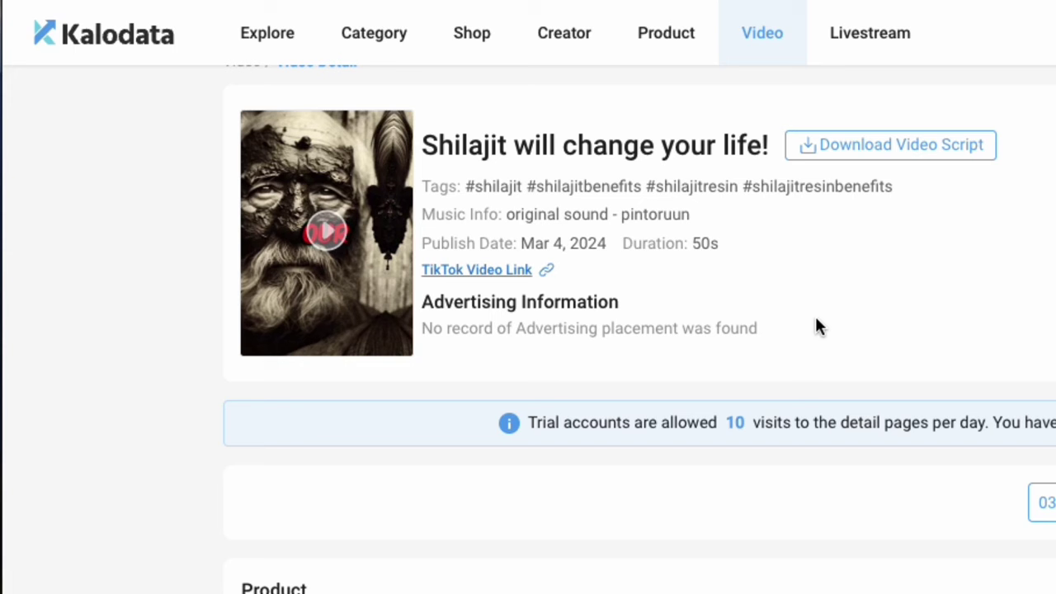
drag(464, 187, 923, 189)
click(934, 197)
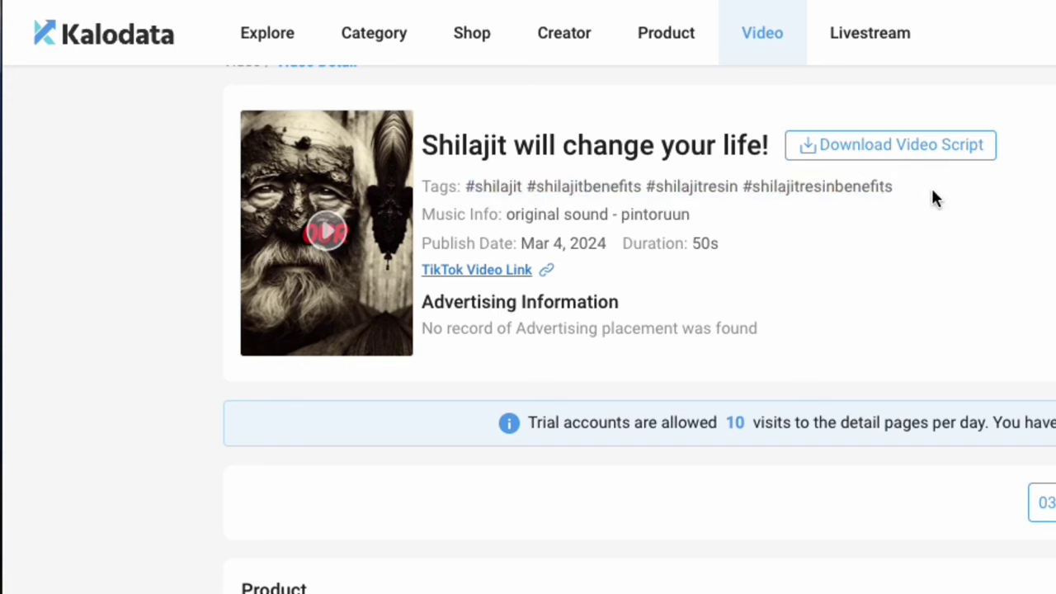